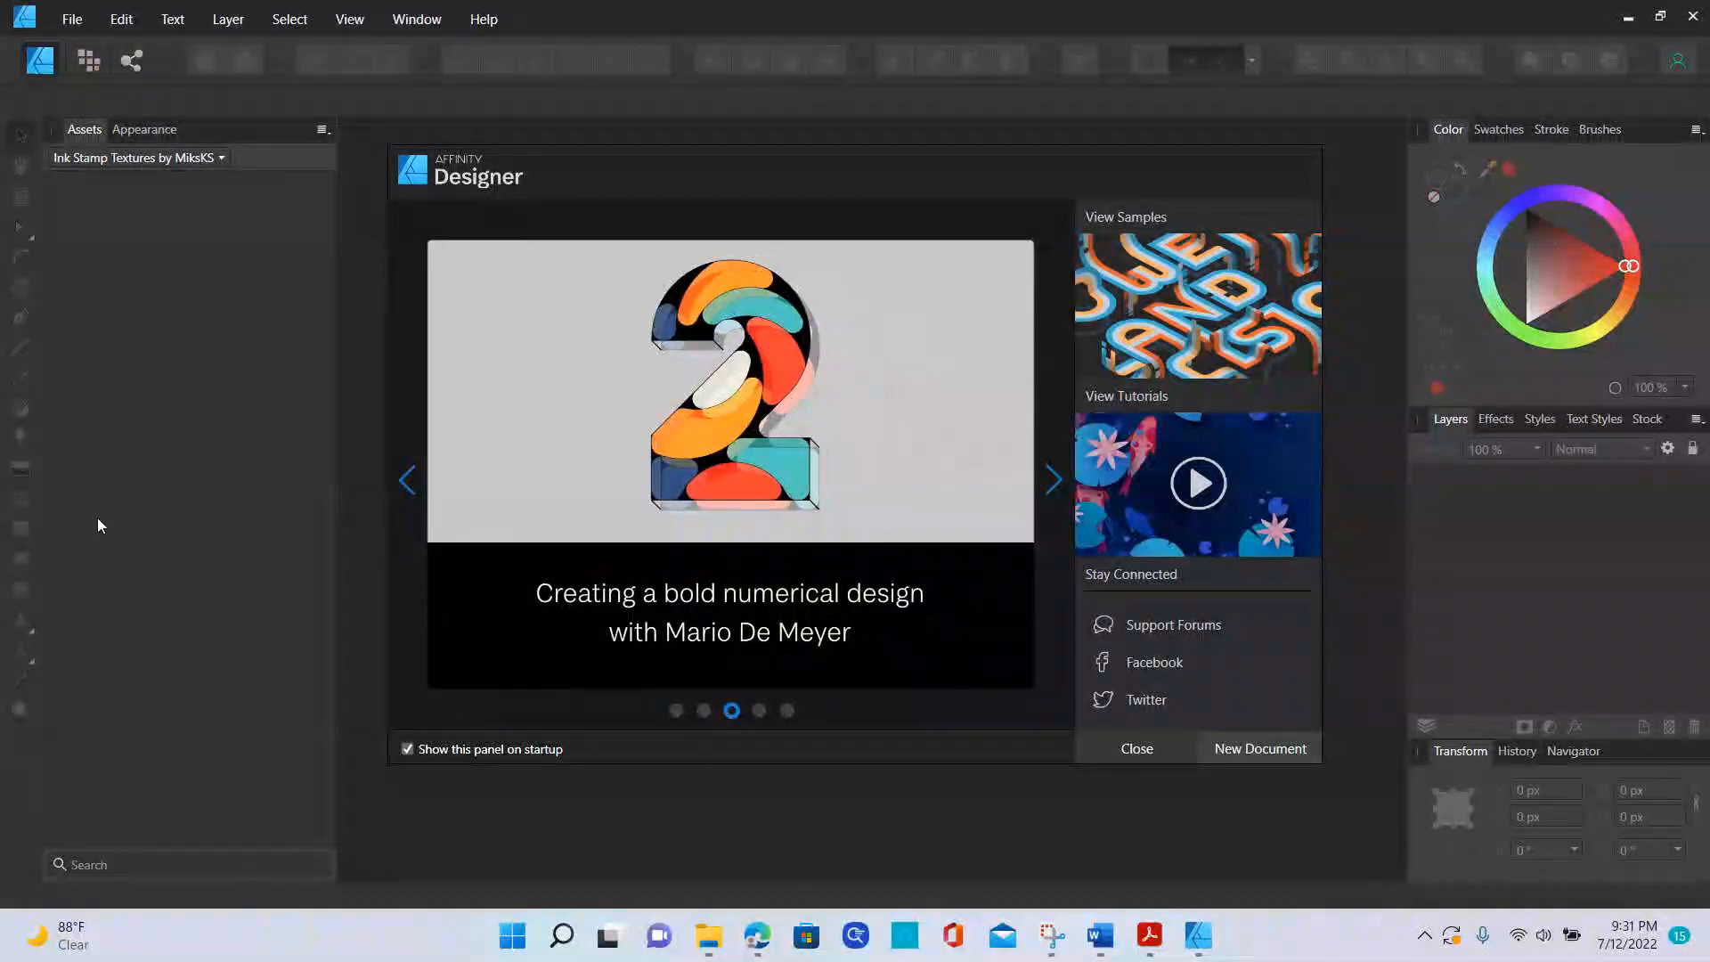
# - Stop the welcome panel from showing on startup and close it
pyautogui.click(407, 748)
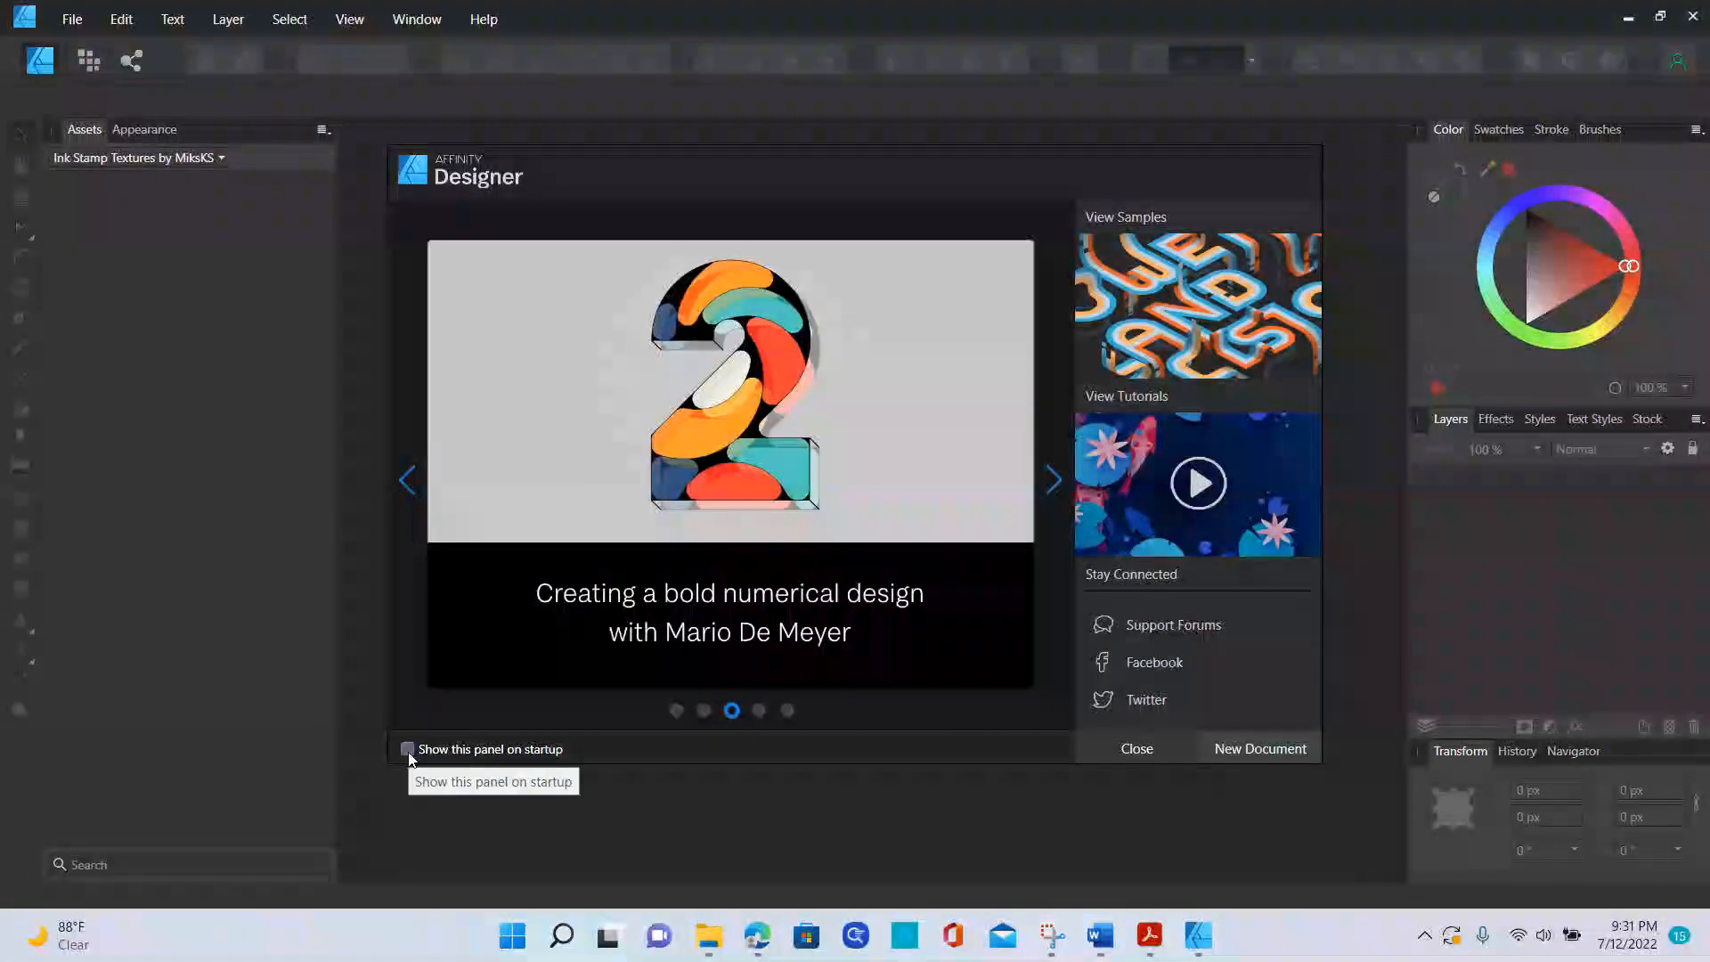
pyautogui.click(1149, 751)
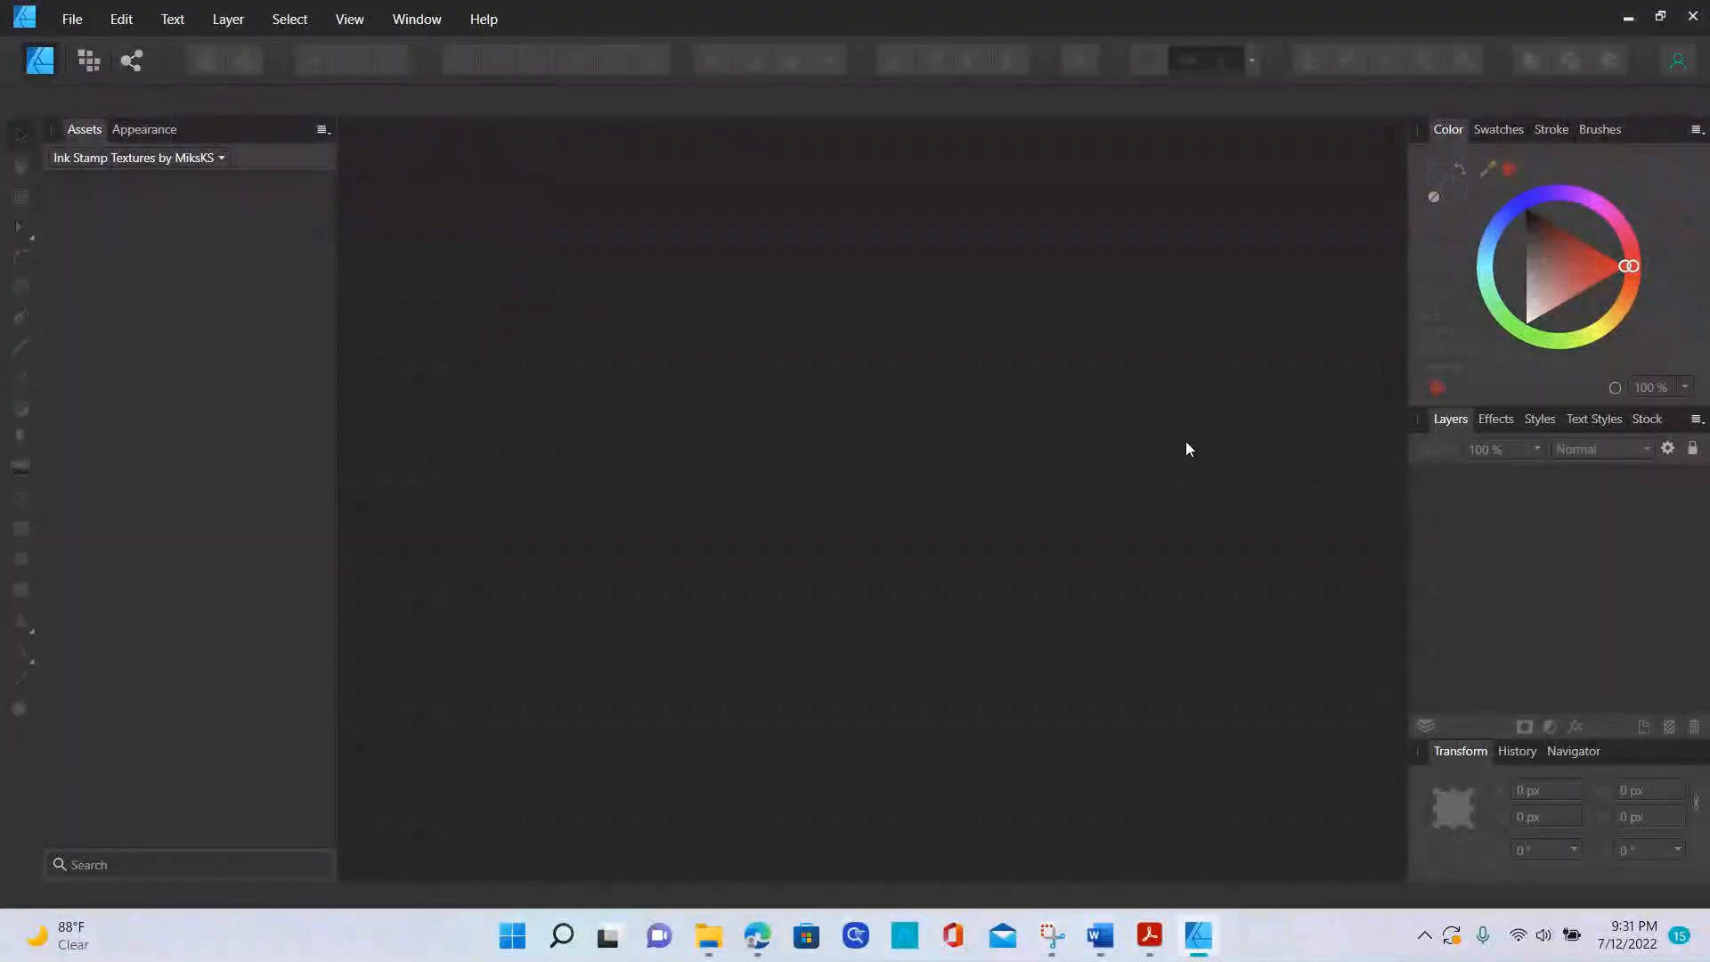
# - Hide the studio area containing the Assets and Appearance panels
pyautogui.click(351, 19)
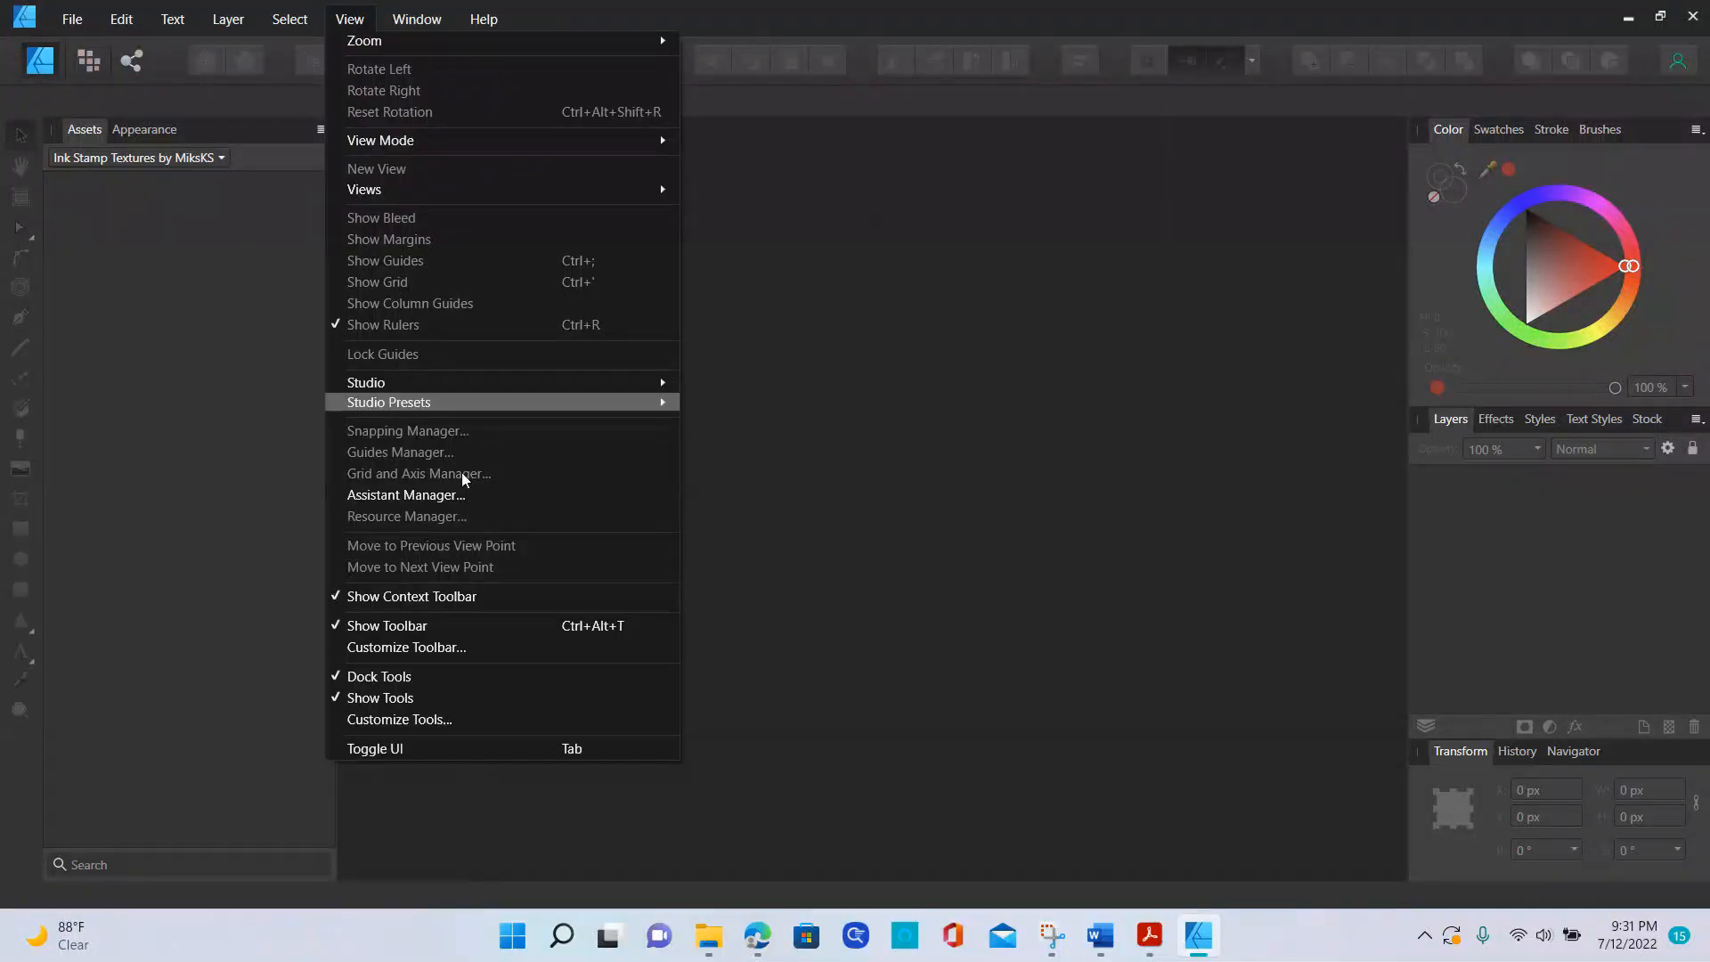
pyautogui.moveTo(454, 383)
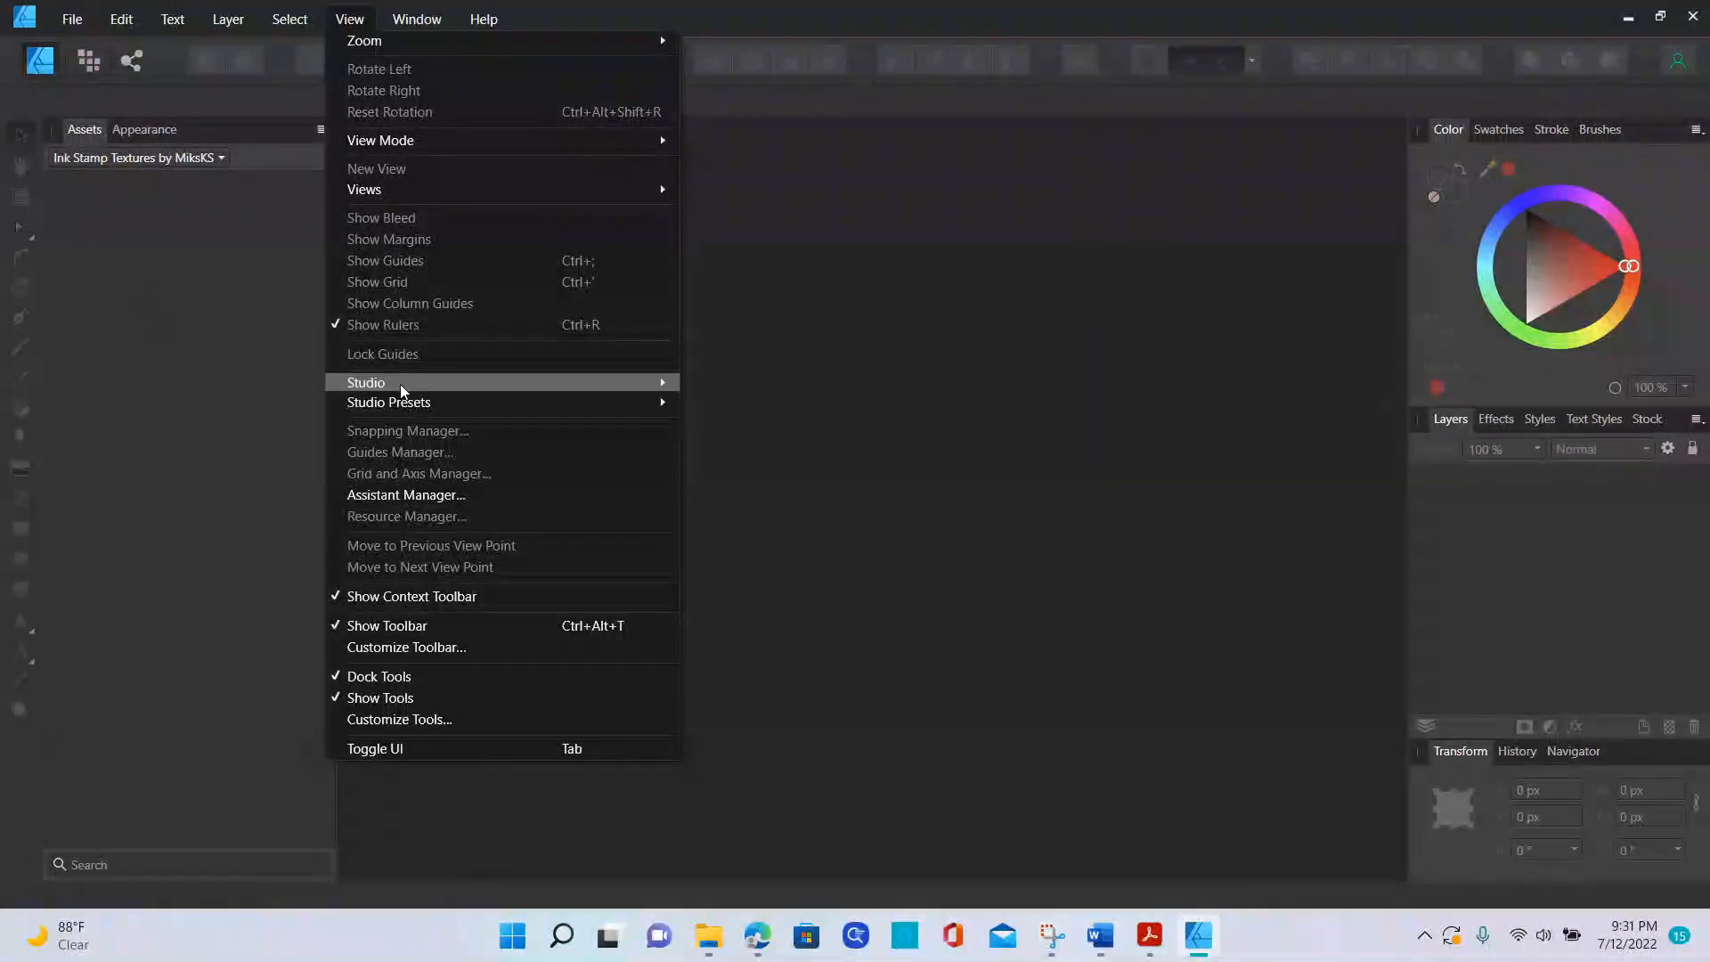
pyautogui.click(752, 818)
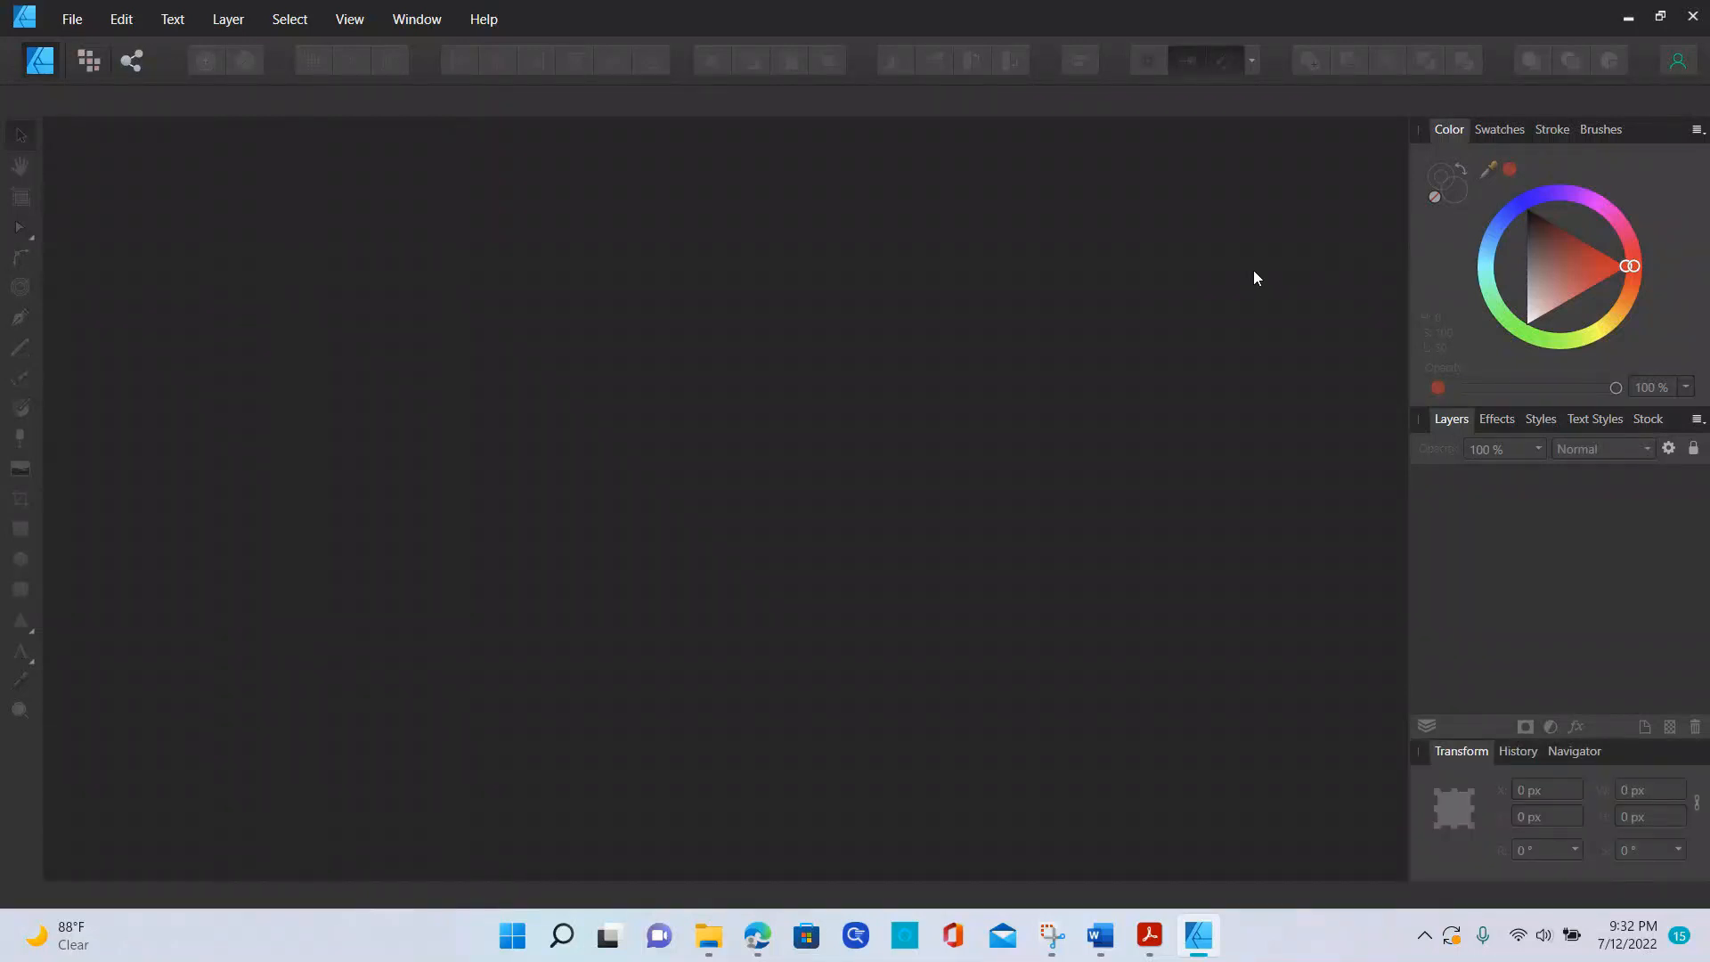
# - Hide all remaining studio panels and show them again
pyautogui.hotkey('ctrl', 'shift', 'h')
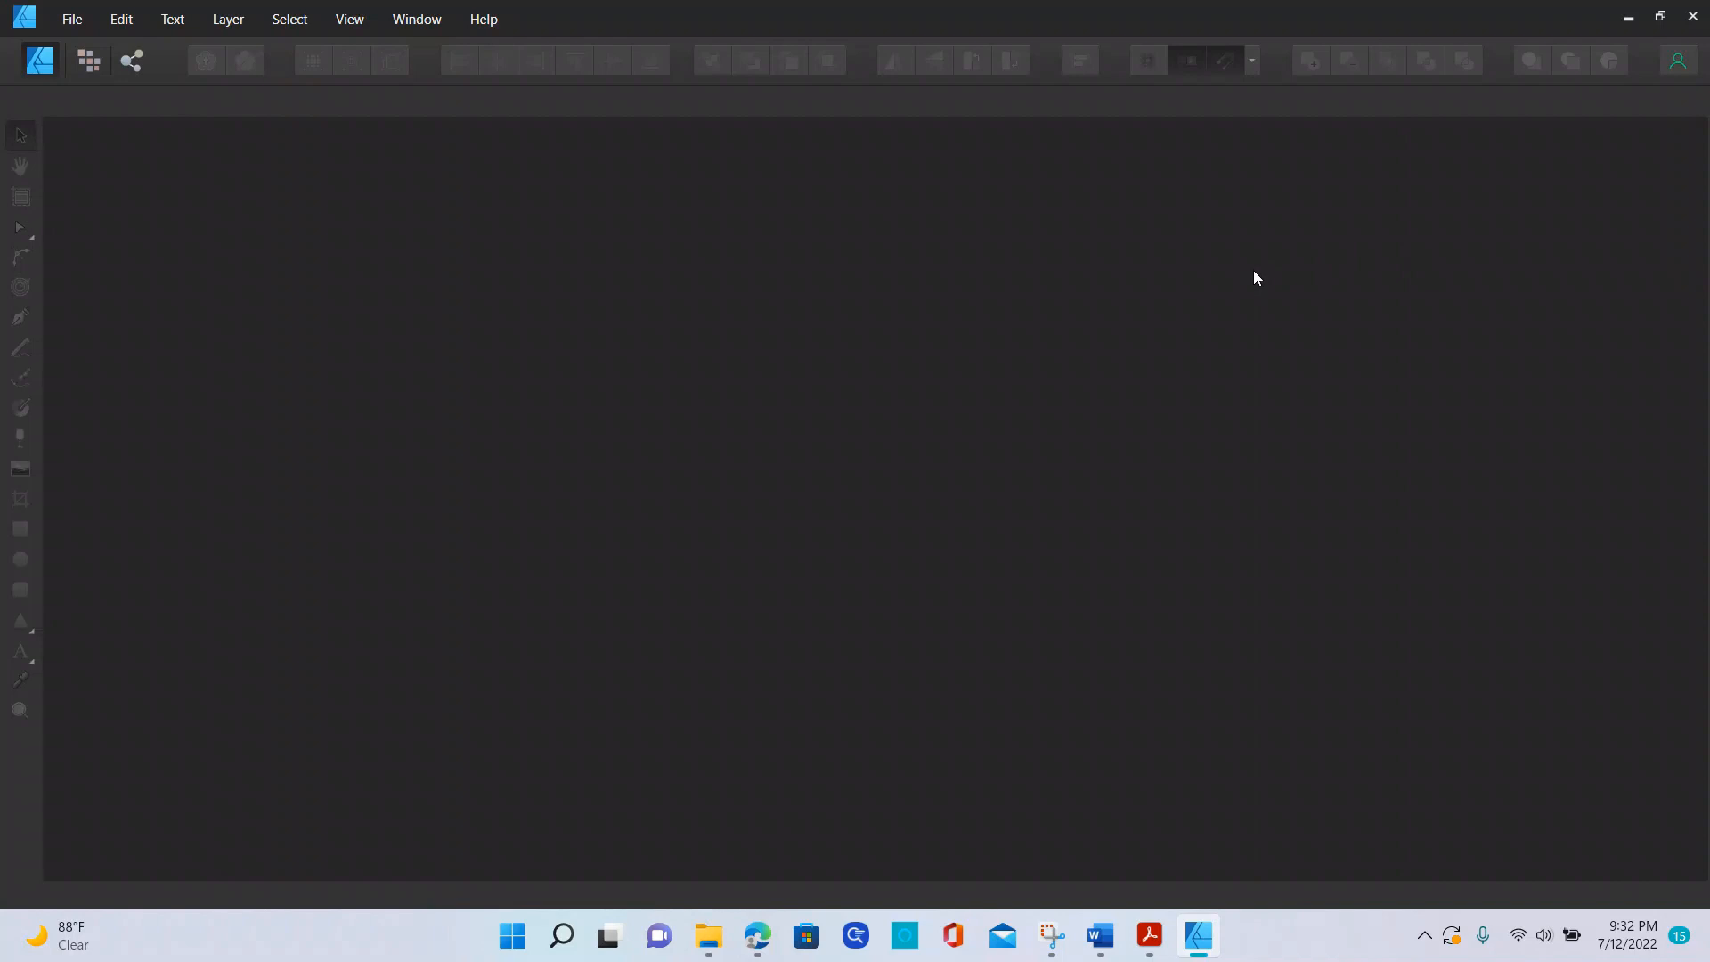
pyautogui.hotkey('ctrl', 'shift', 'h')
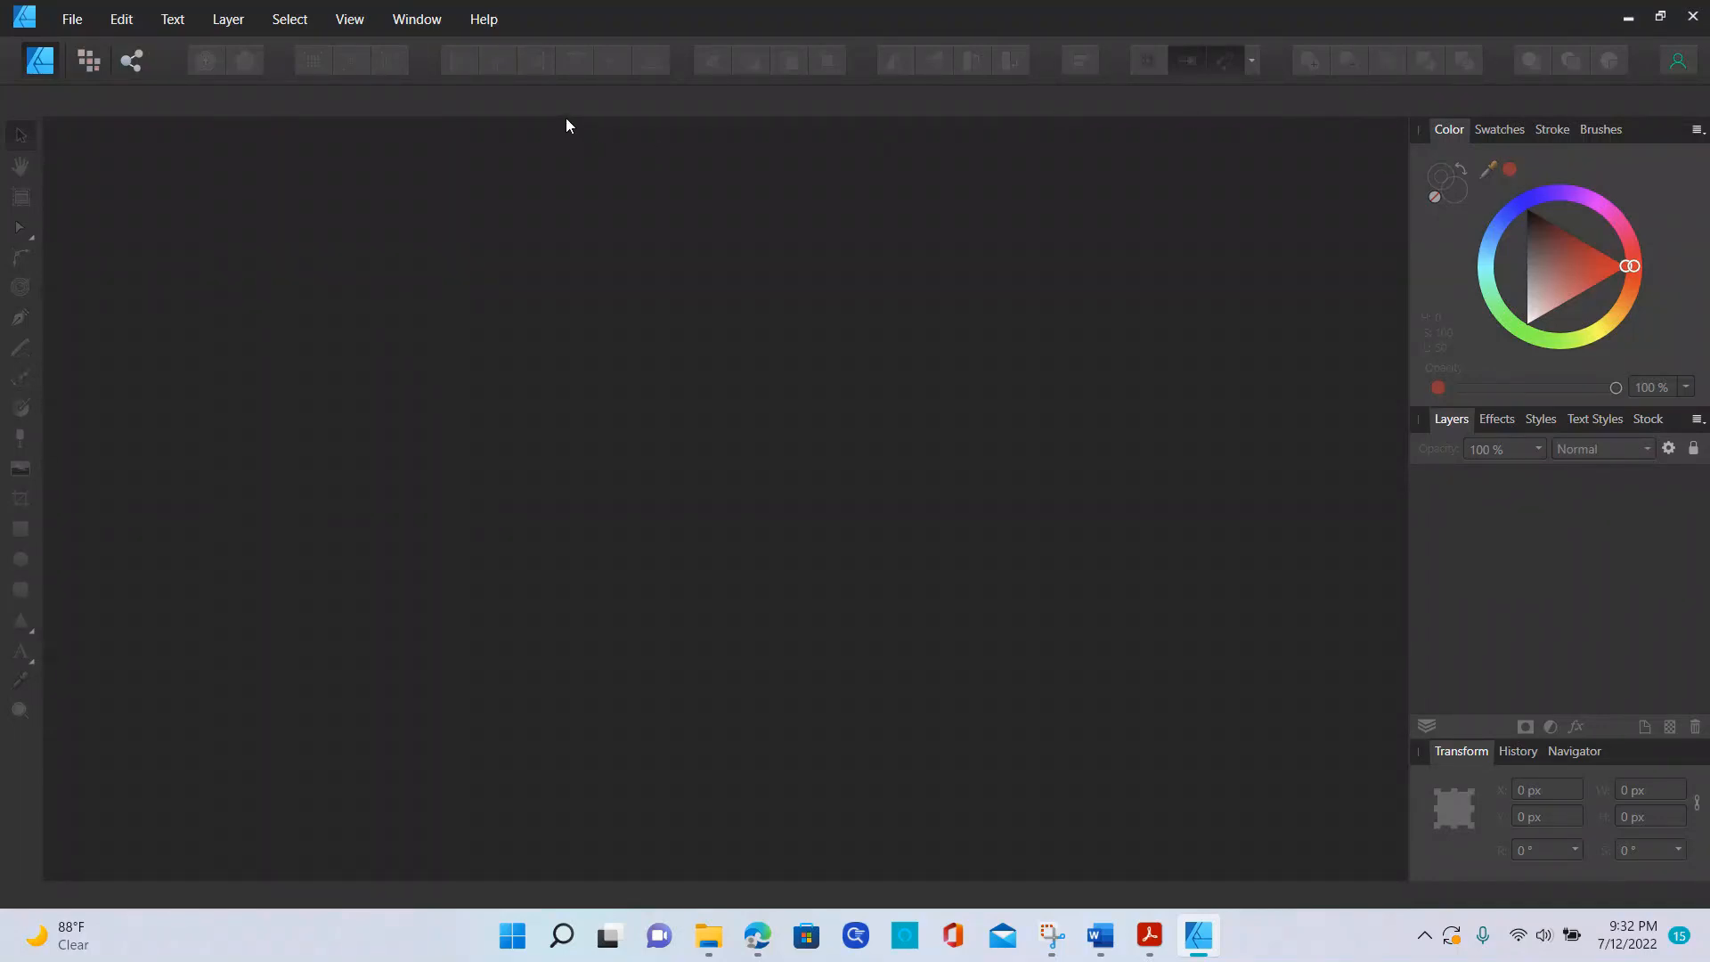
# - Customize the toolbar by removing the View Mode group, and close the customization dialog
pyautogui.click(360, 20)
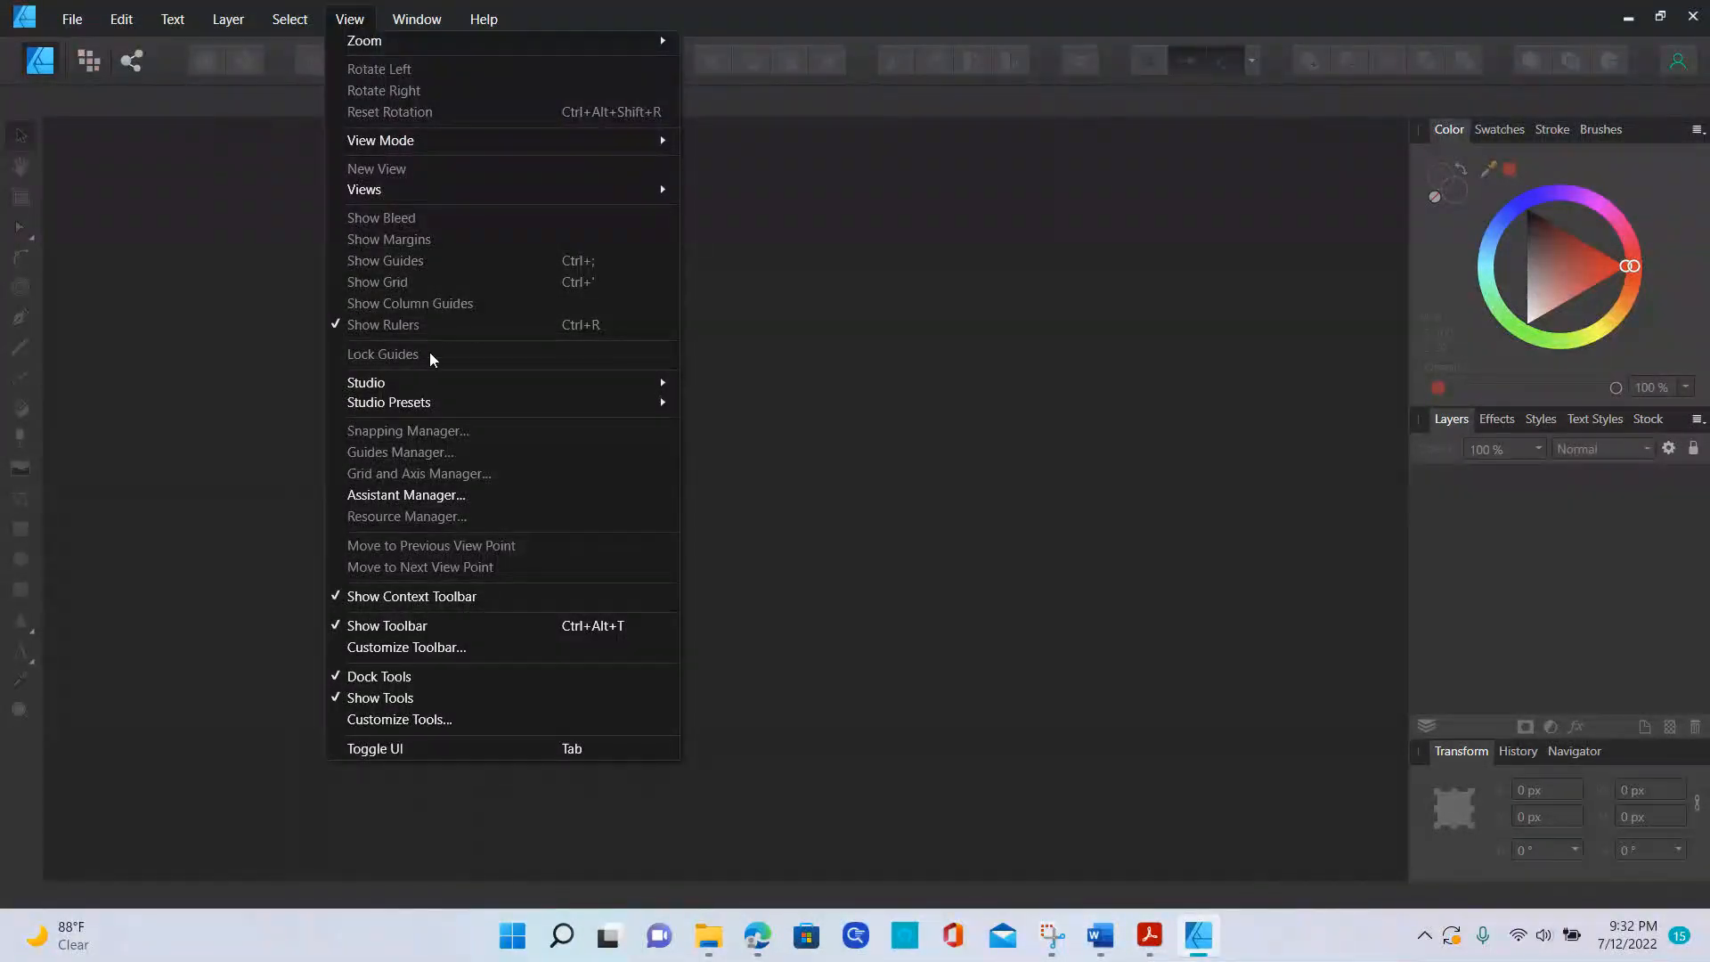
pyautogui.click(404, 648)
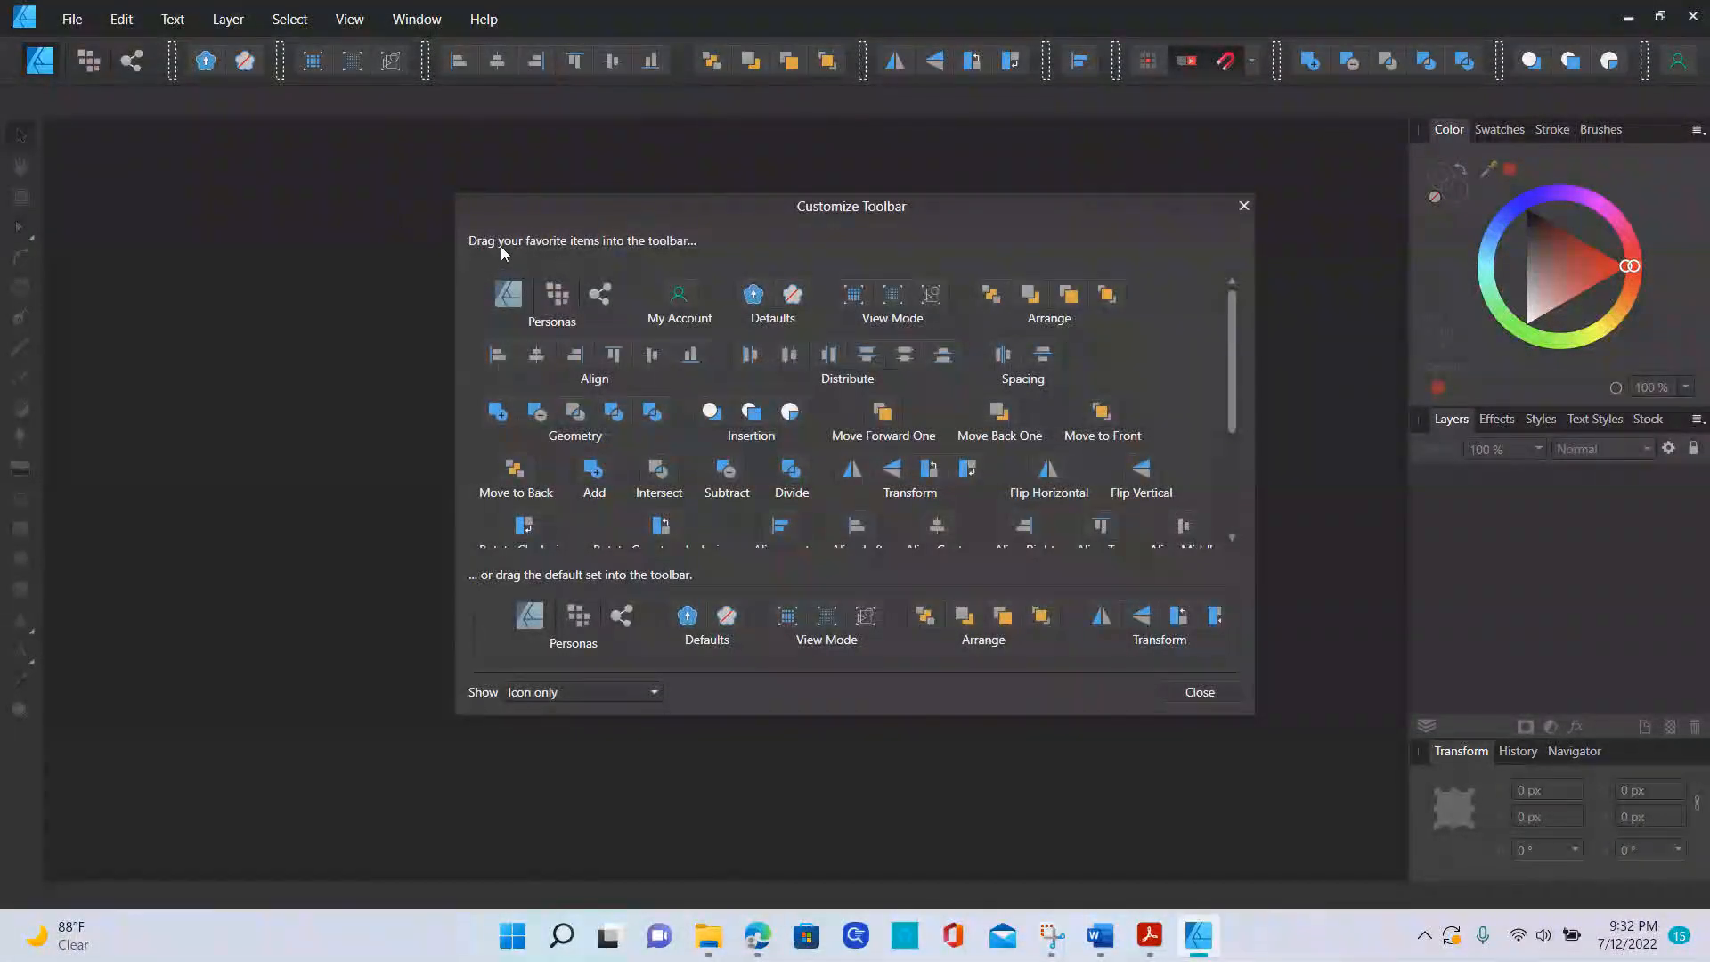
pyautogui.click(314, 60)
pyautogui.moveTo(316, 67); pyautogui.dragTo(294, 229)
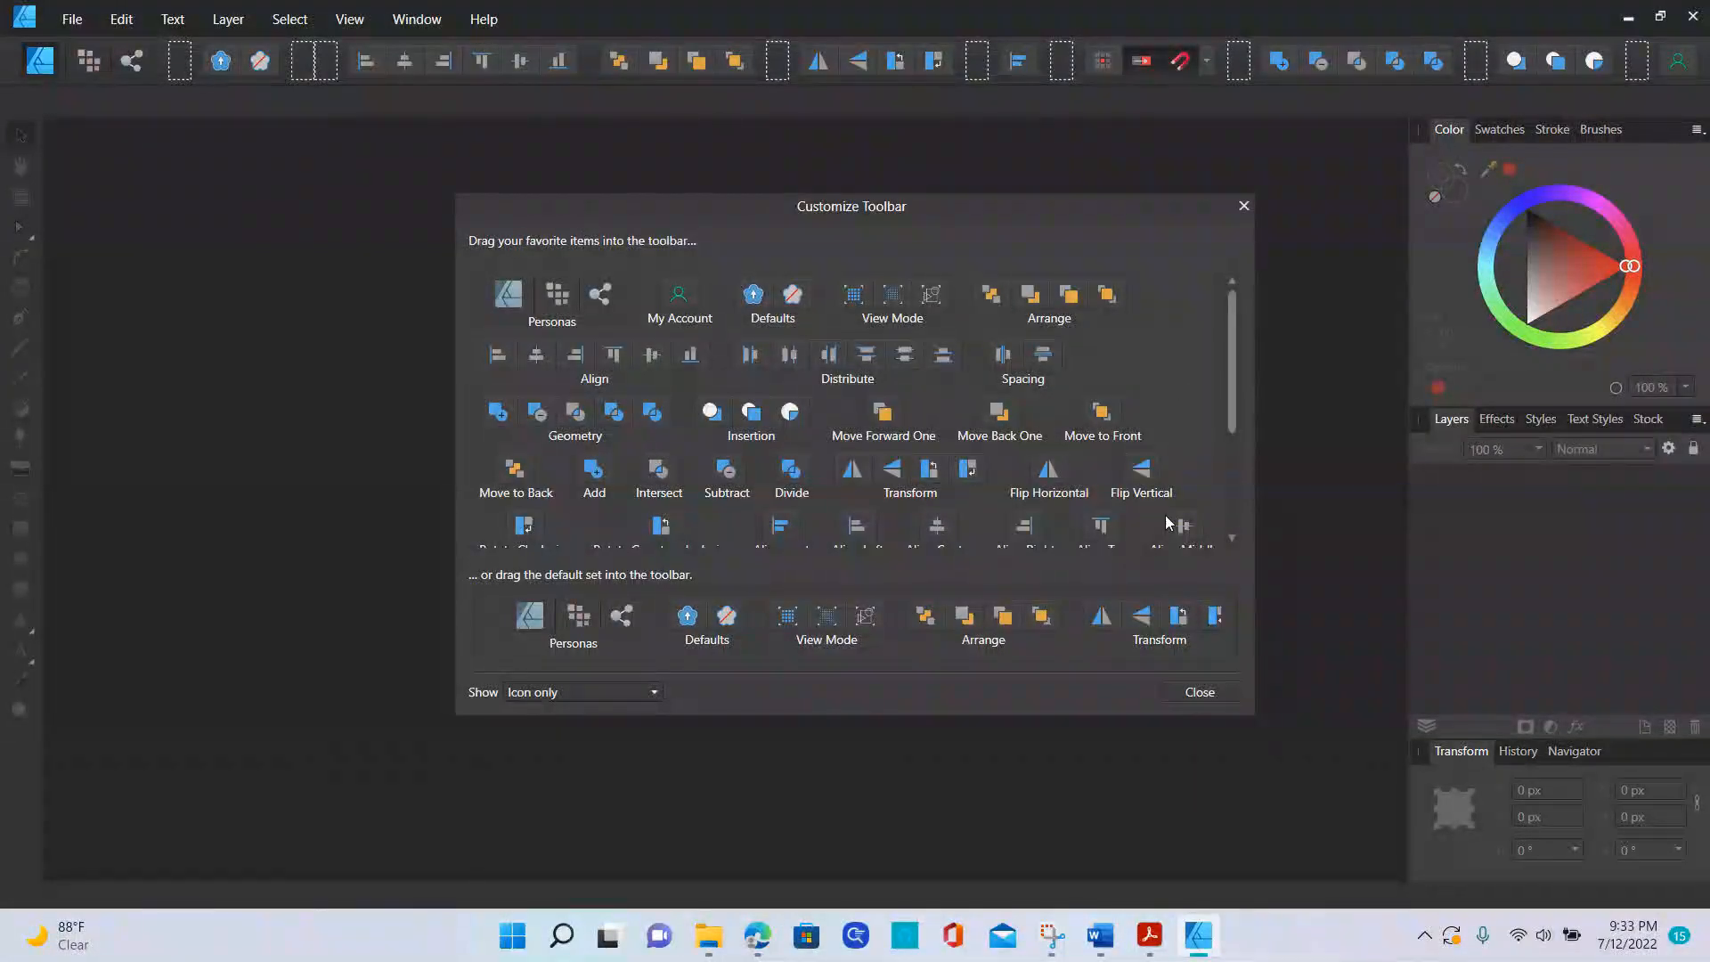
pyautogui.click(1195, 692)
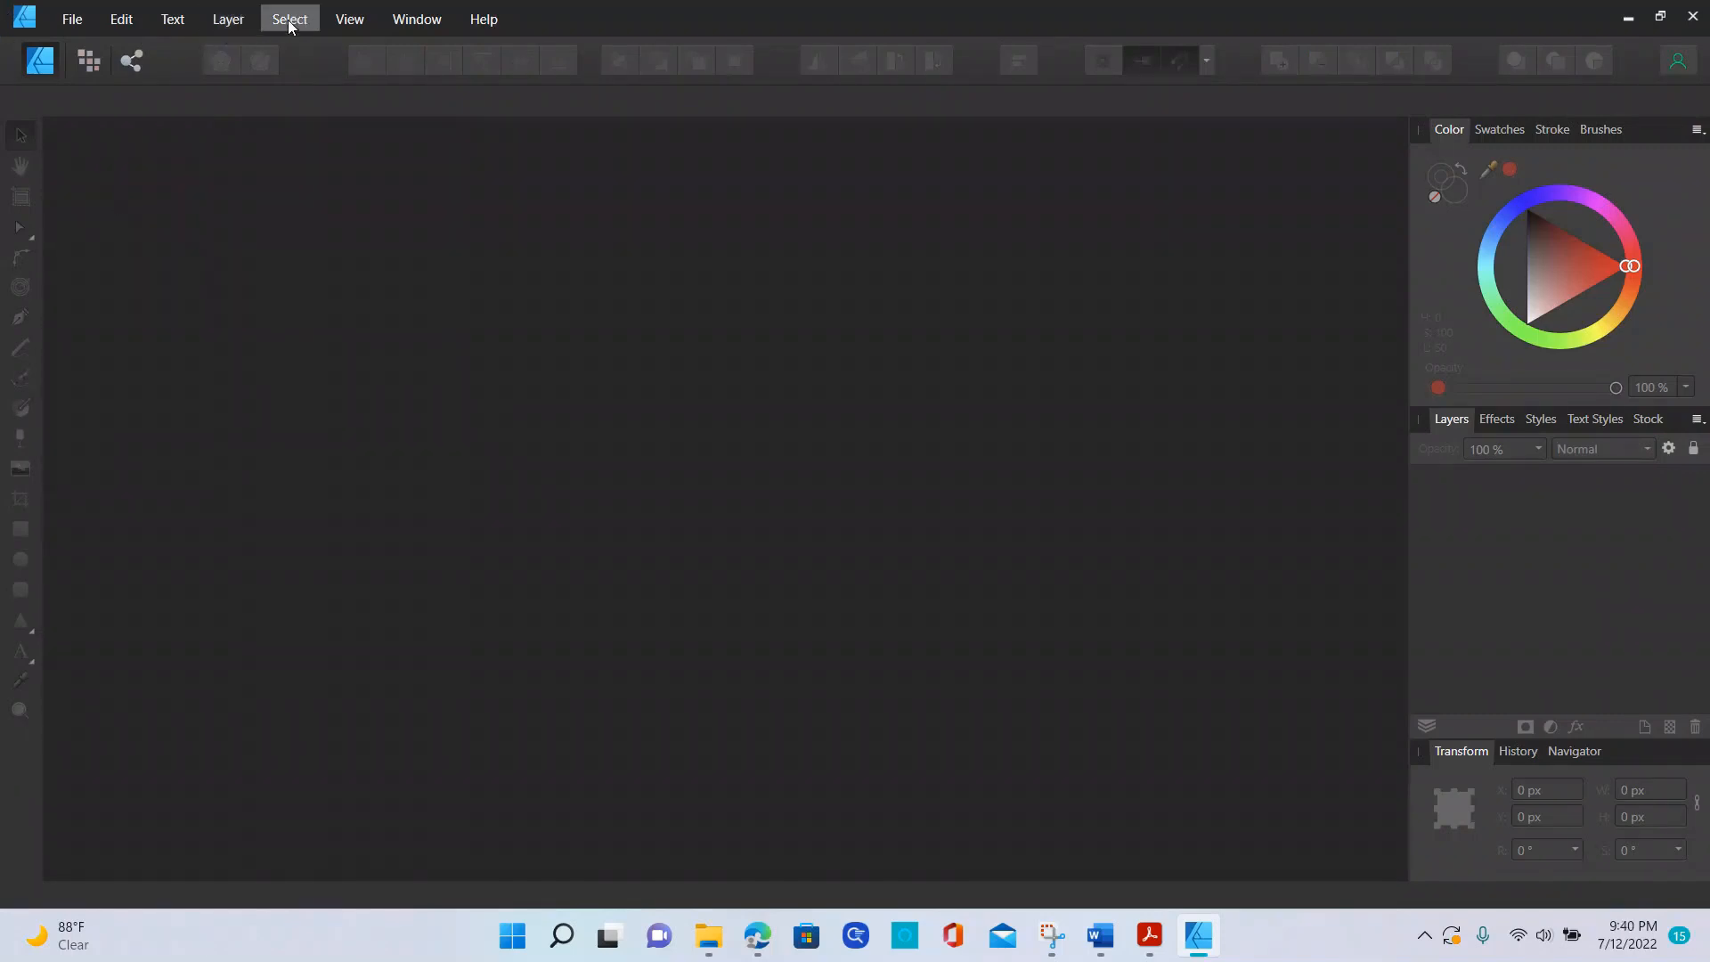
# - Customize the tools by removing the Vector Brush Tool and the Transparency Tool, and end the customization
pyautogui.click(347, 18)
pyautogui.click(443, 717)
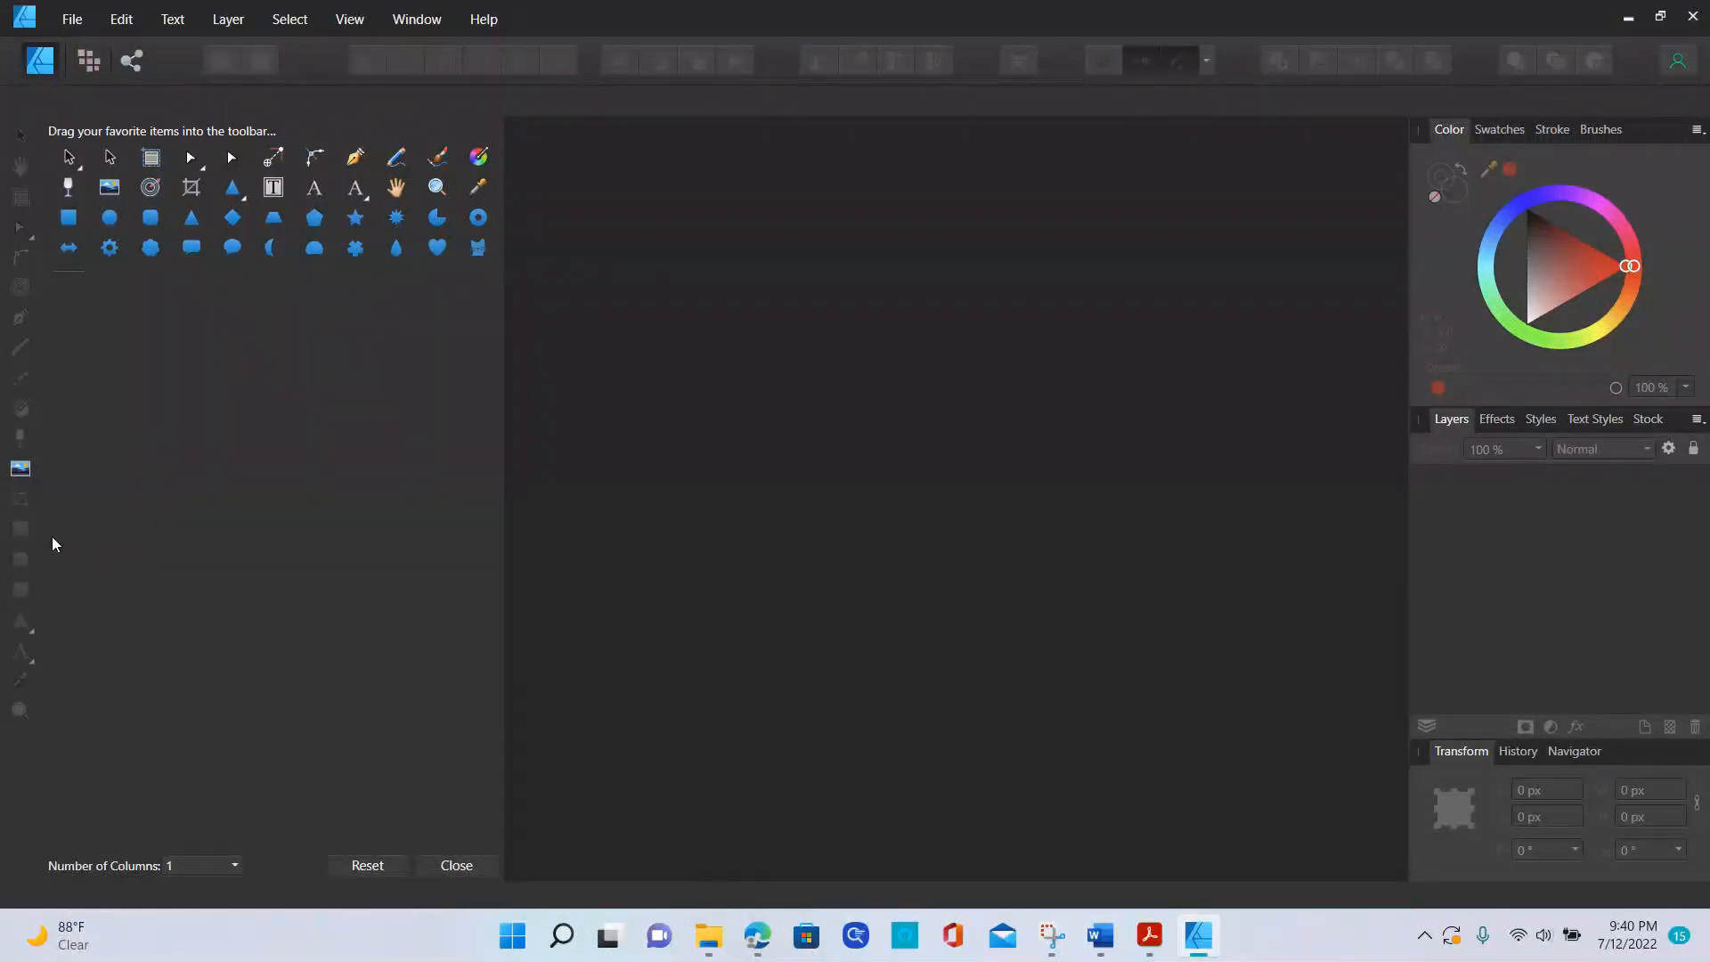
pyautogui.click(19, 382)
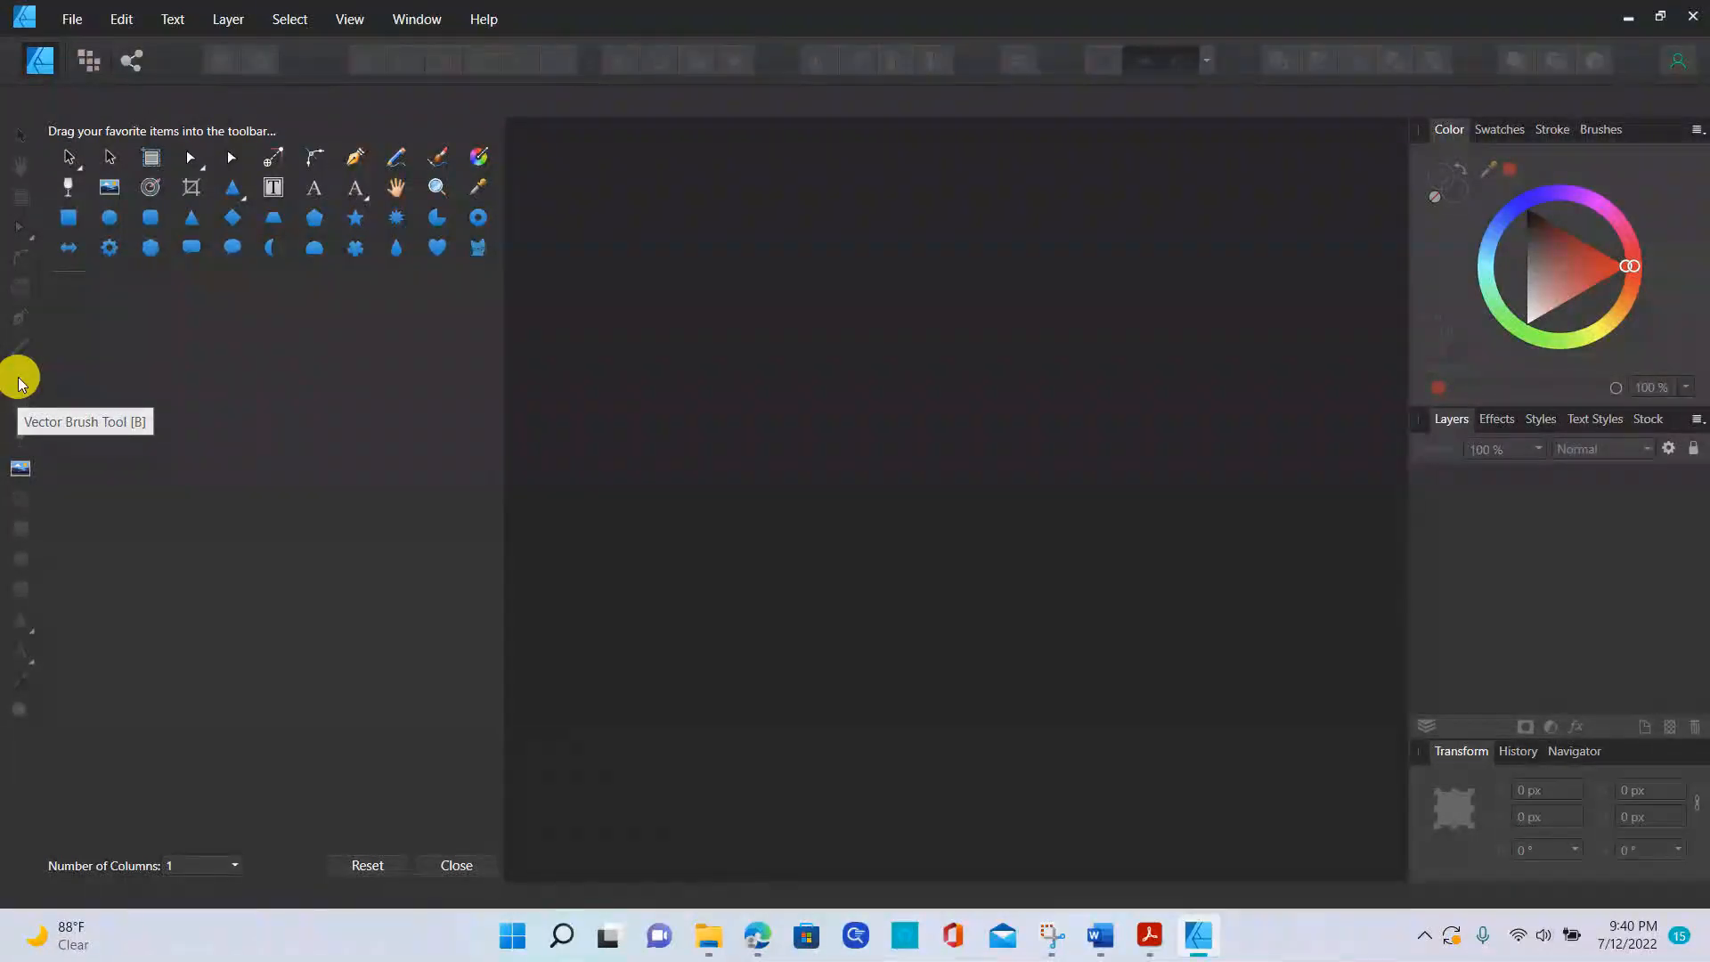
pyautogui.moveTo(20, 383); pyautogui.dragTo(95, 370)
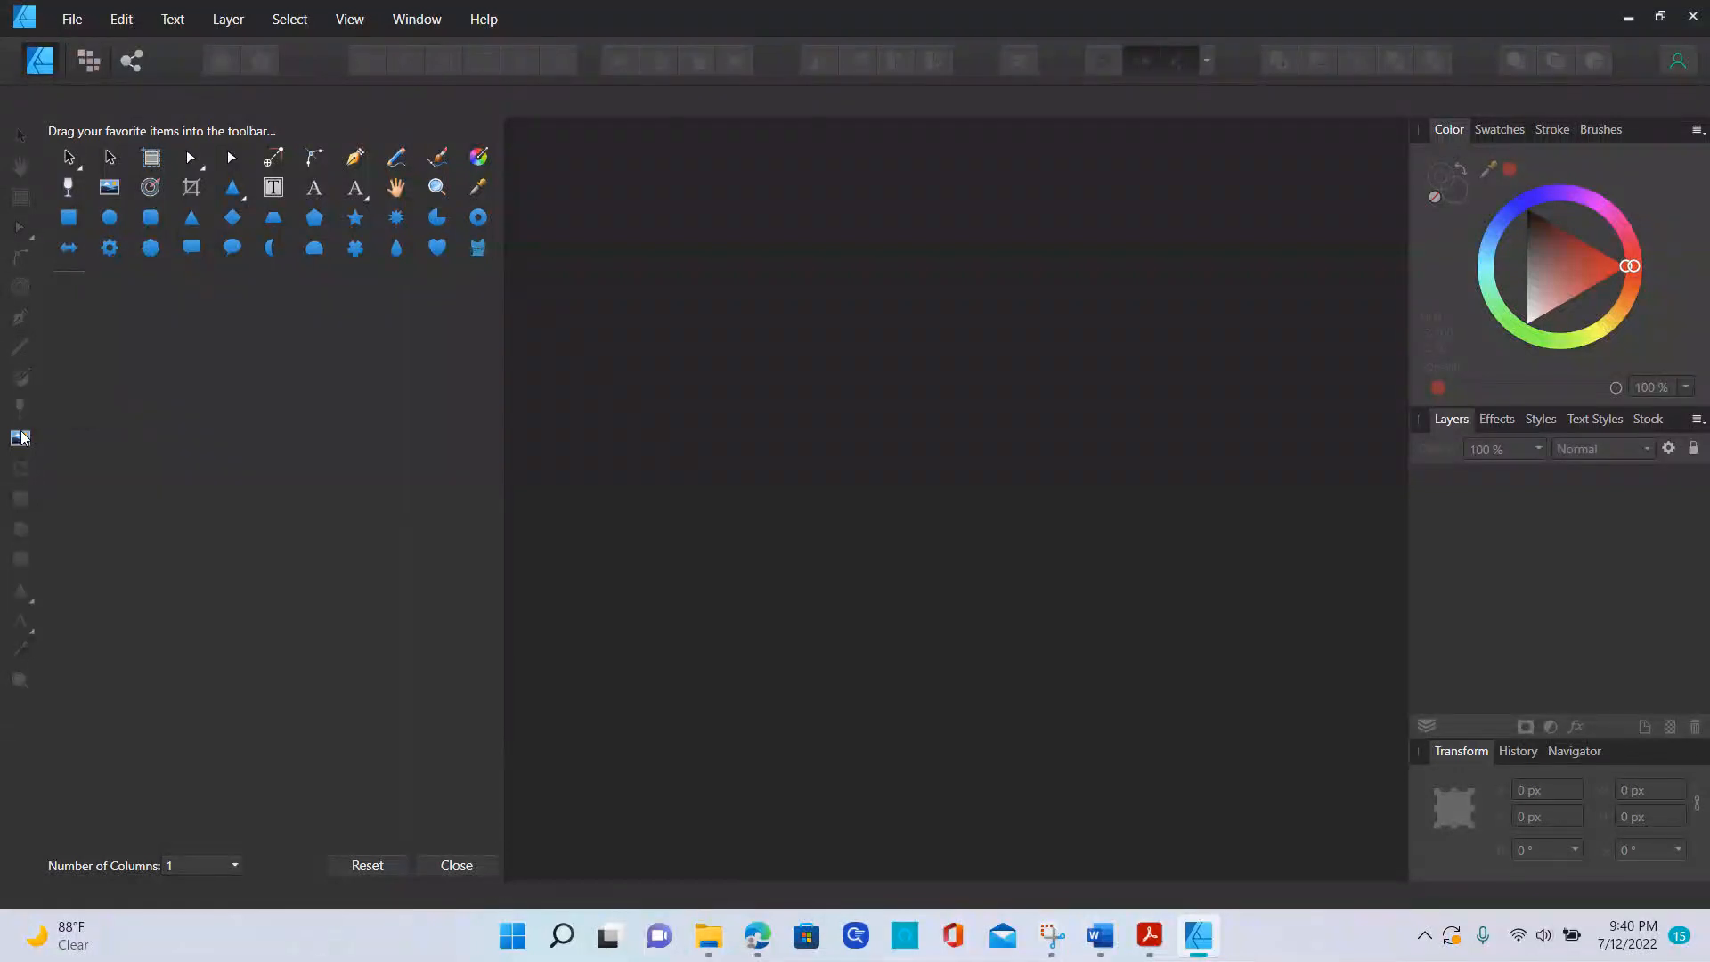
pyautogui.moveTo(20, 416); pyautogui.dragTo(77, 402)
pyautogui.click(365, 21)
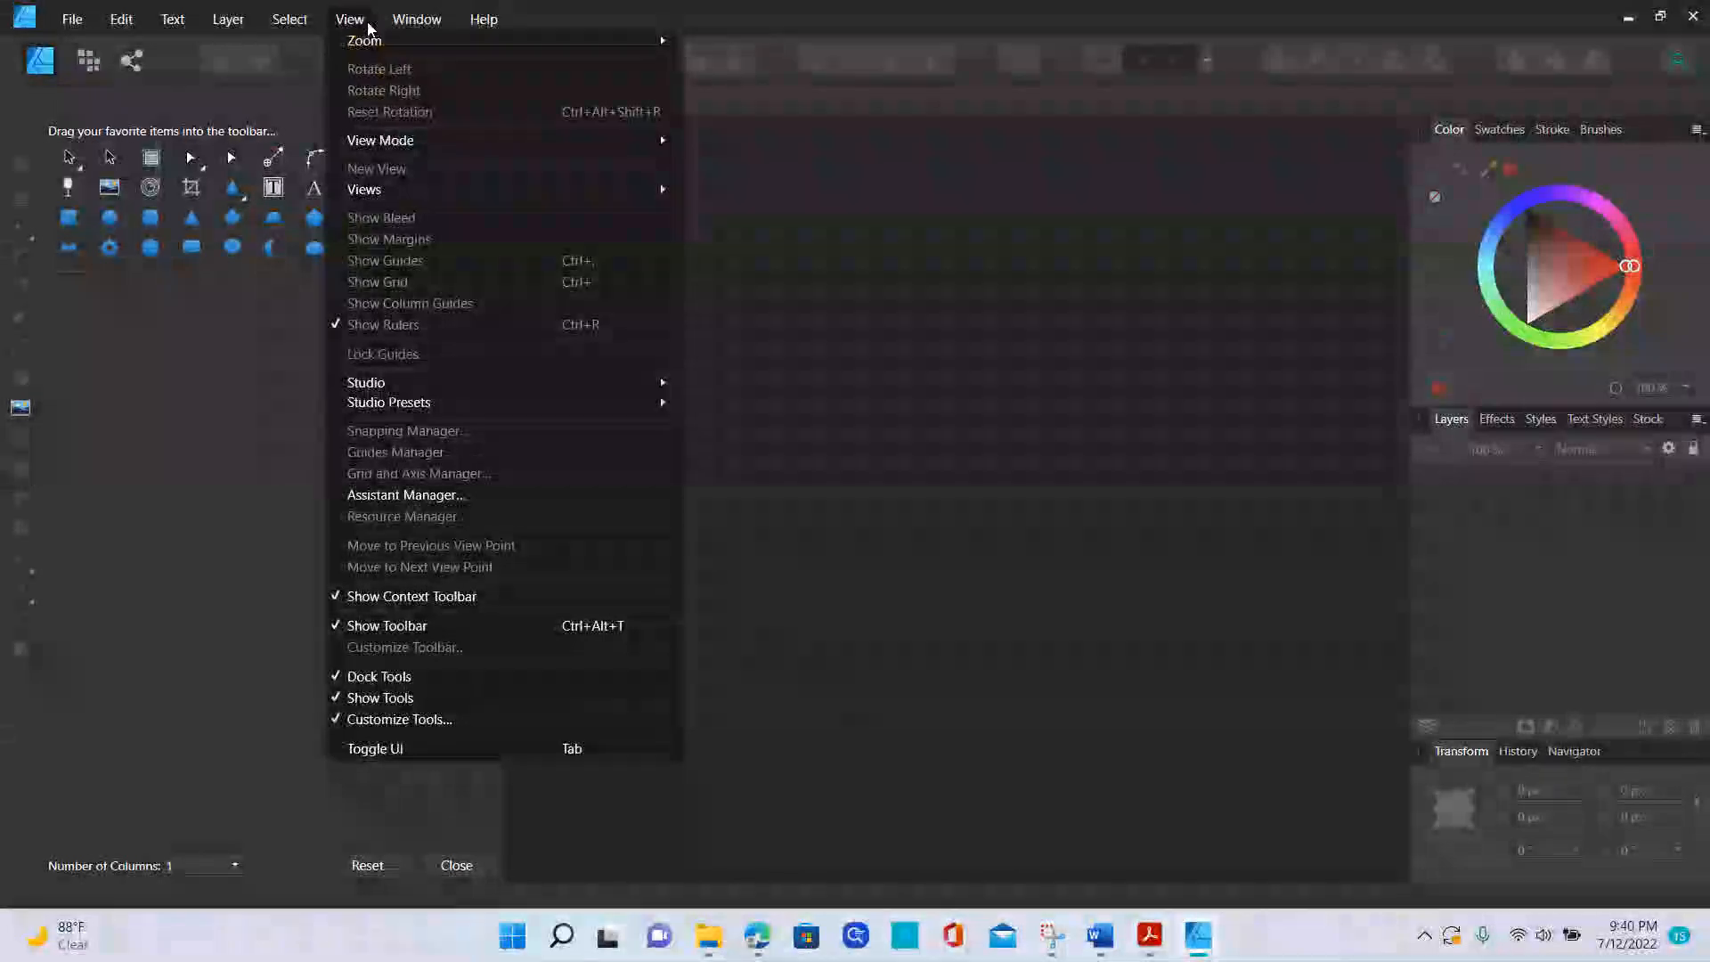
pyautogui.click(408, 726)
pyautogui.press('Escape')
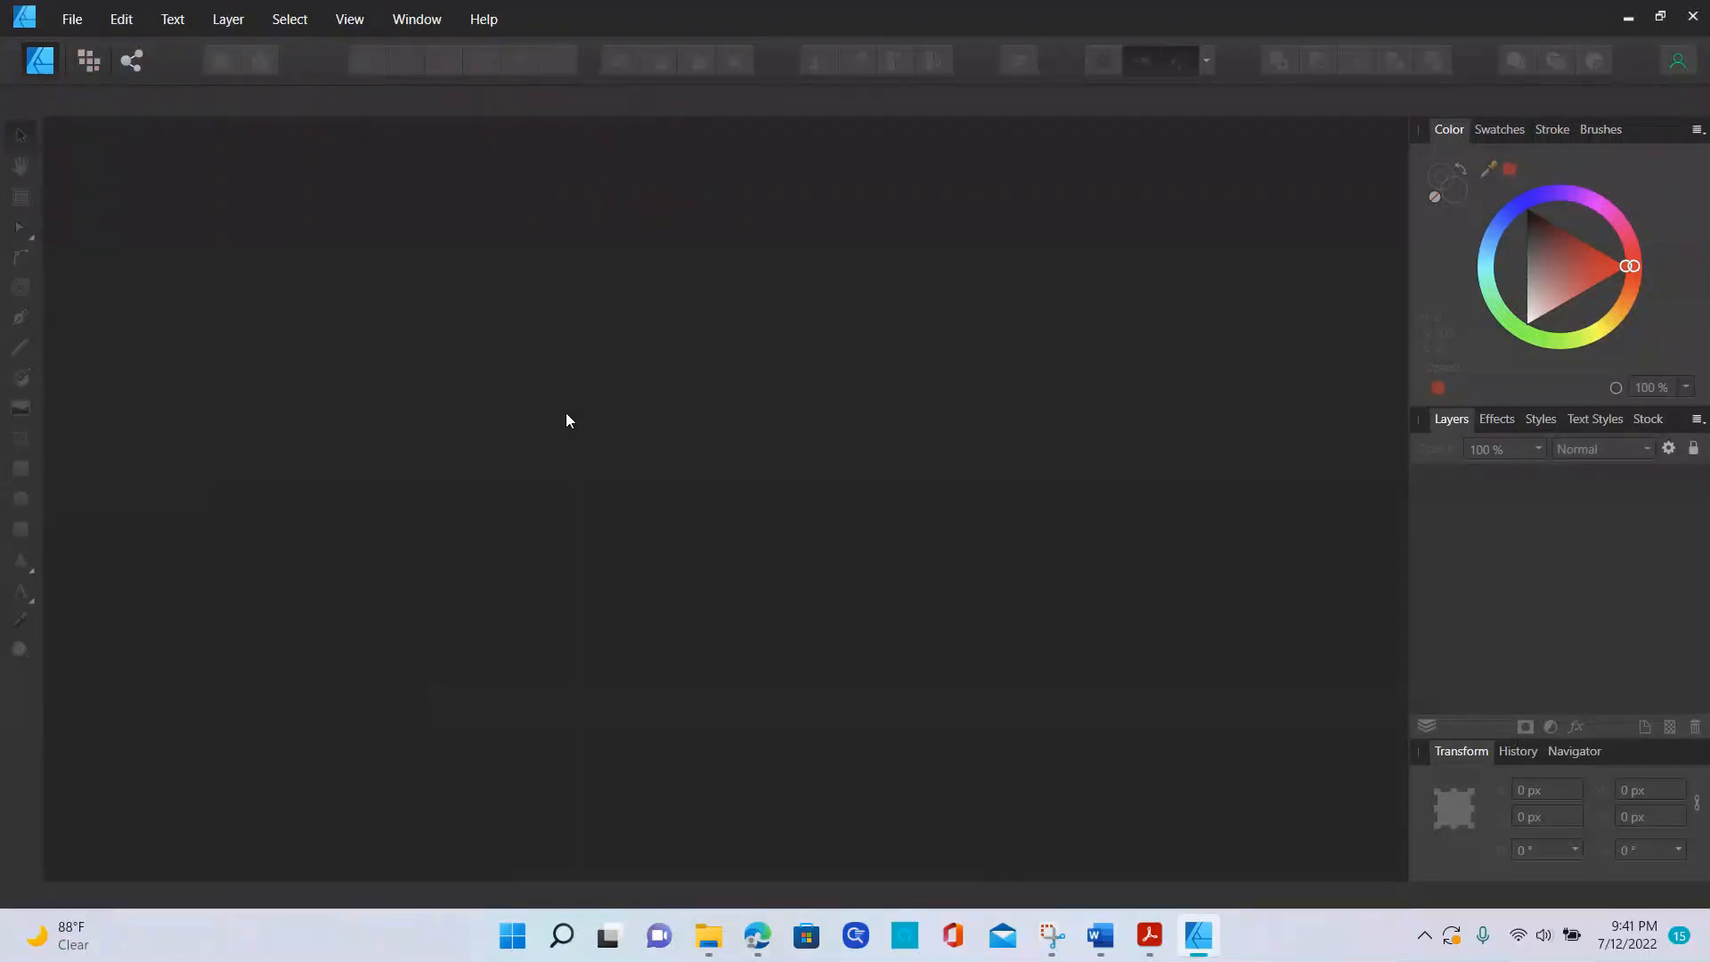
# - Open the recent file Chapman_Curvy_Adult-Final-Projector_copy.pdf with all pages loaded and the default PDF options
pyautogui.click(71, 22)
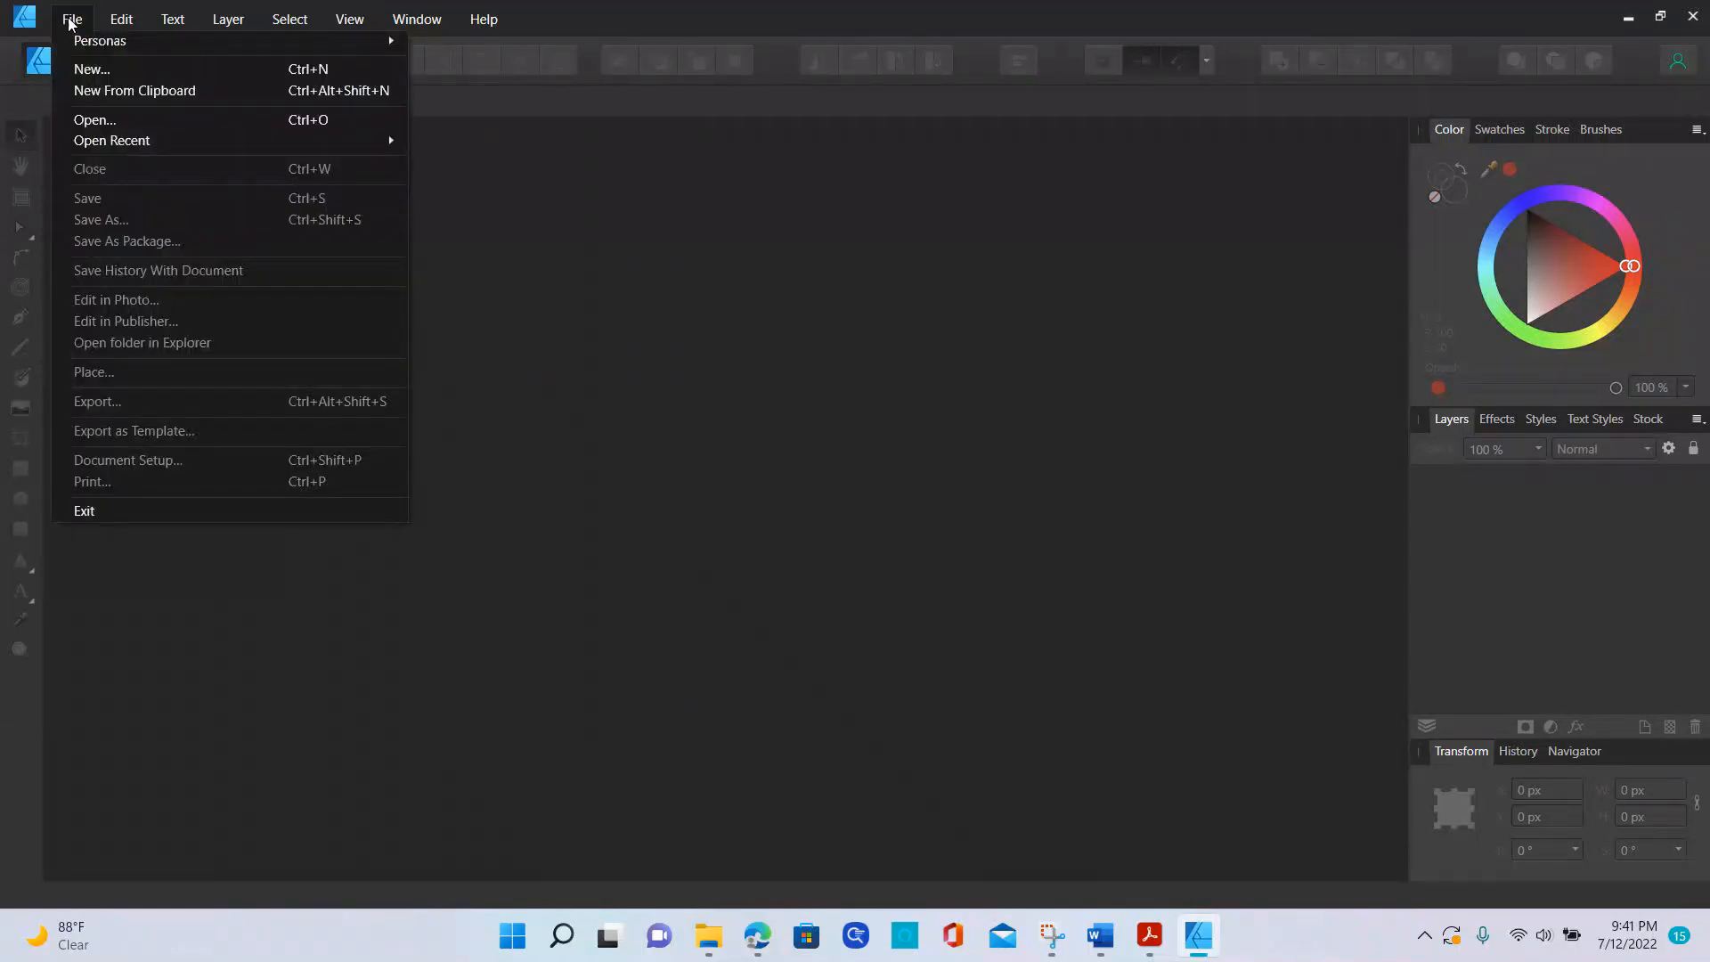
pyautogui.moveTo(143, 143)
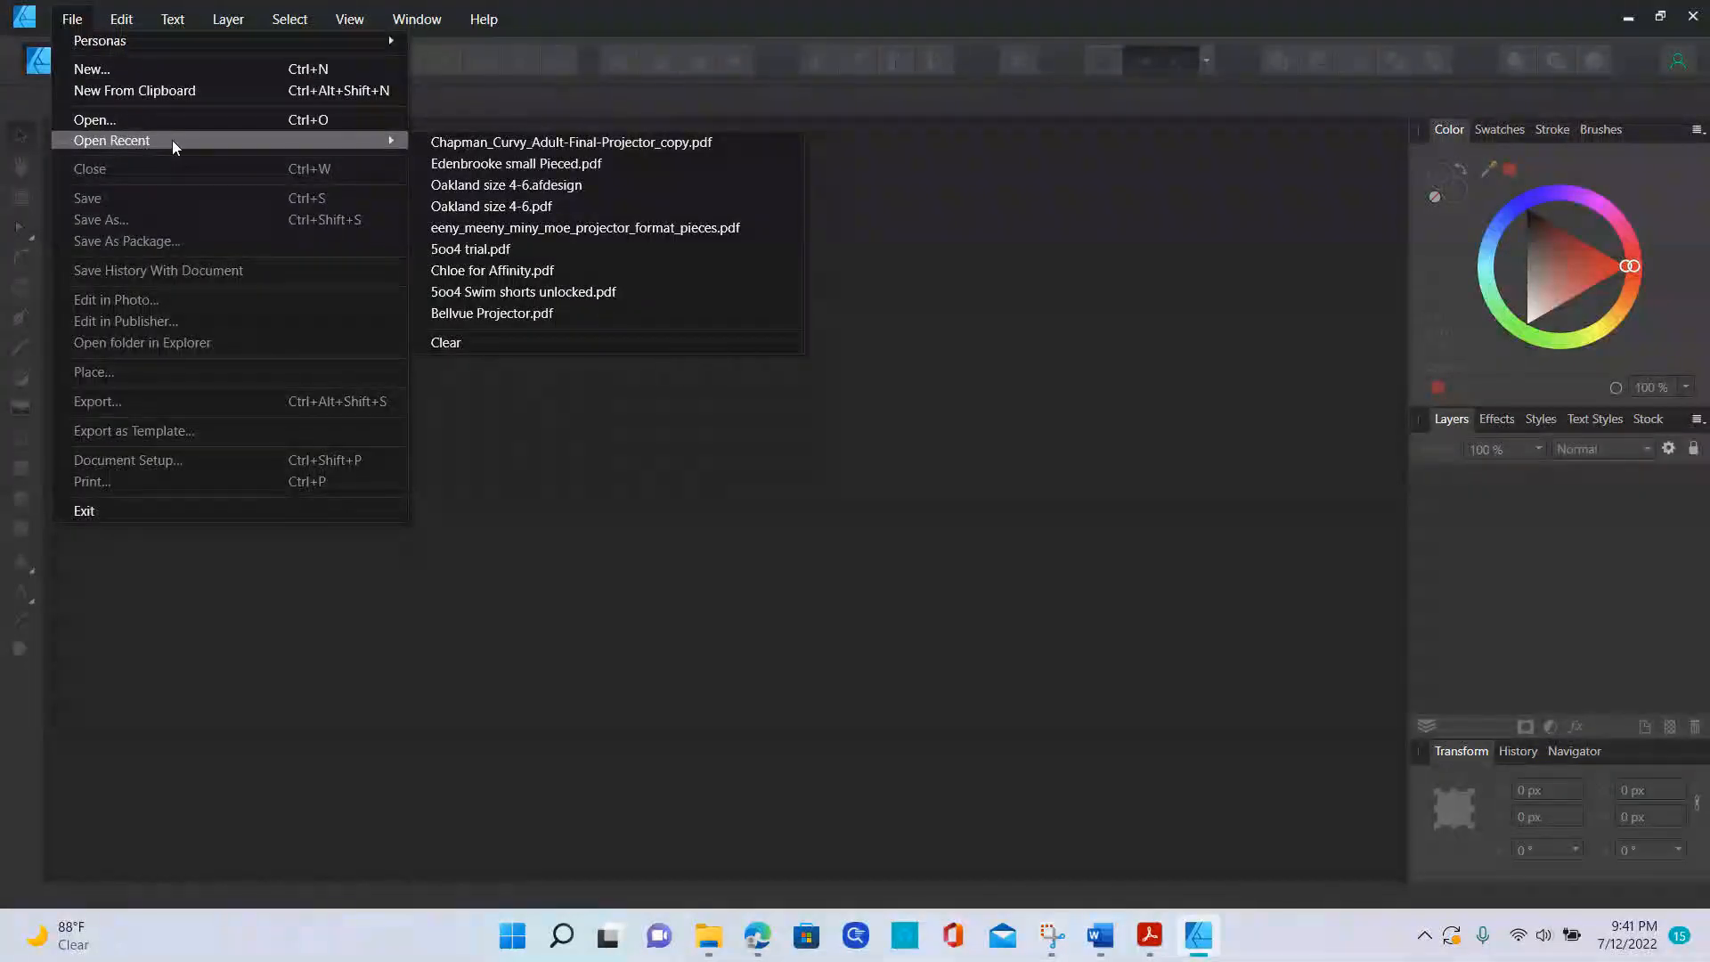
pyautogui.click(470, 142)
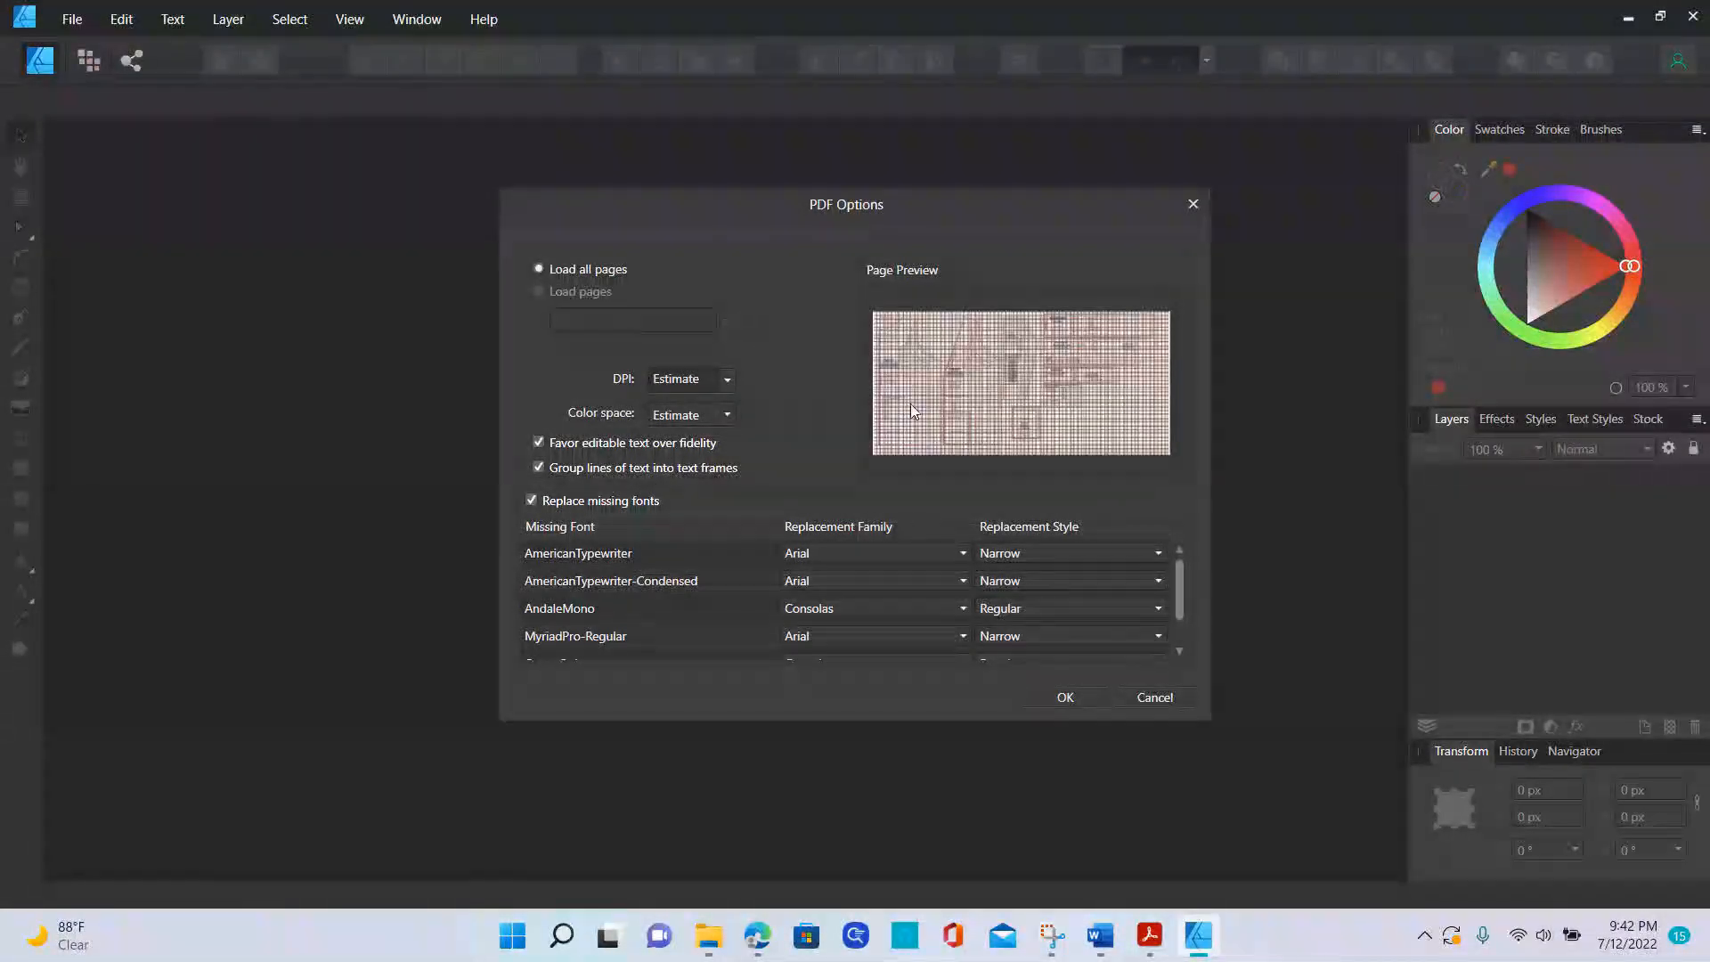
pyautogui.click(1063, 695)
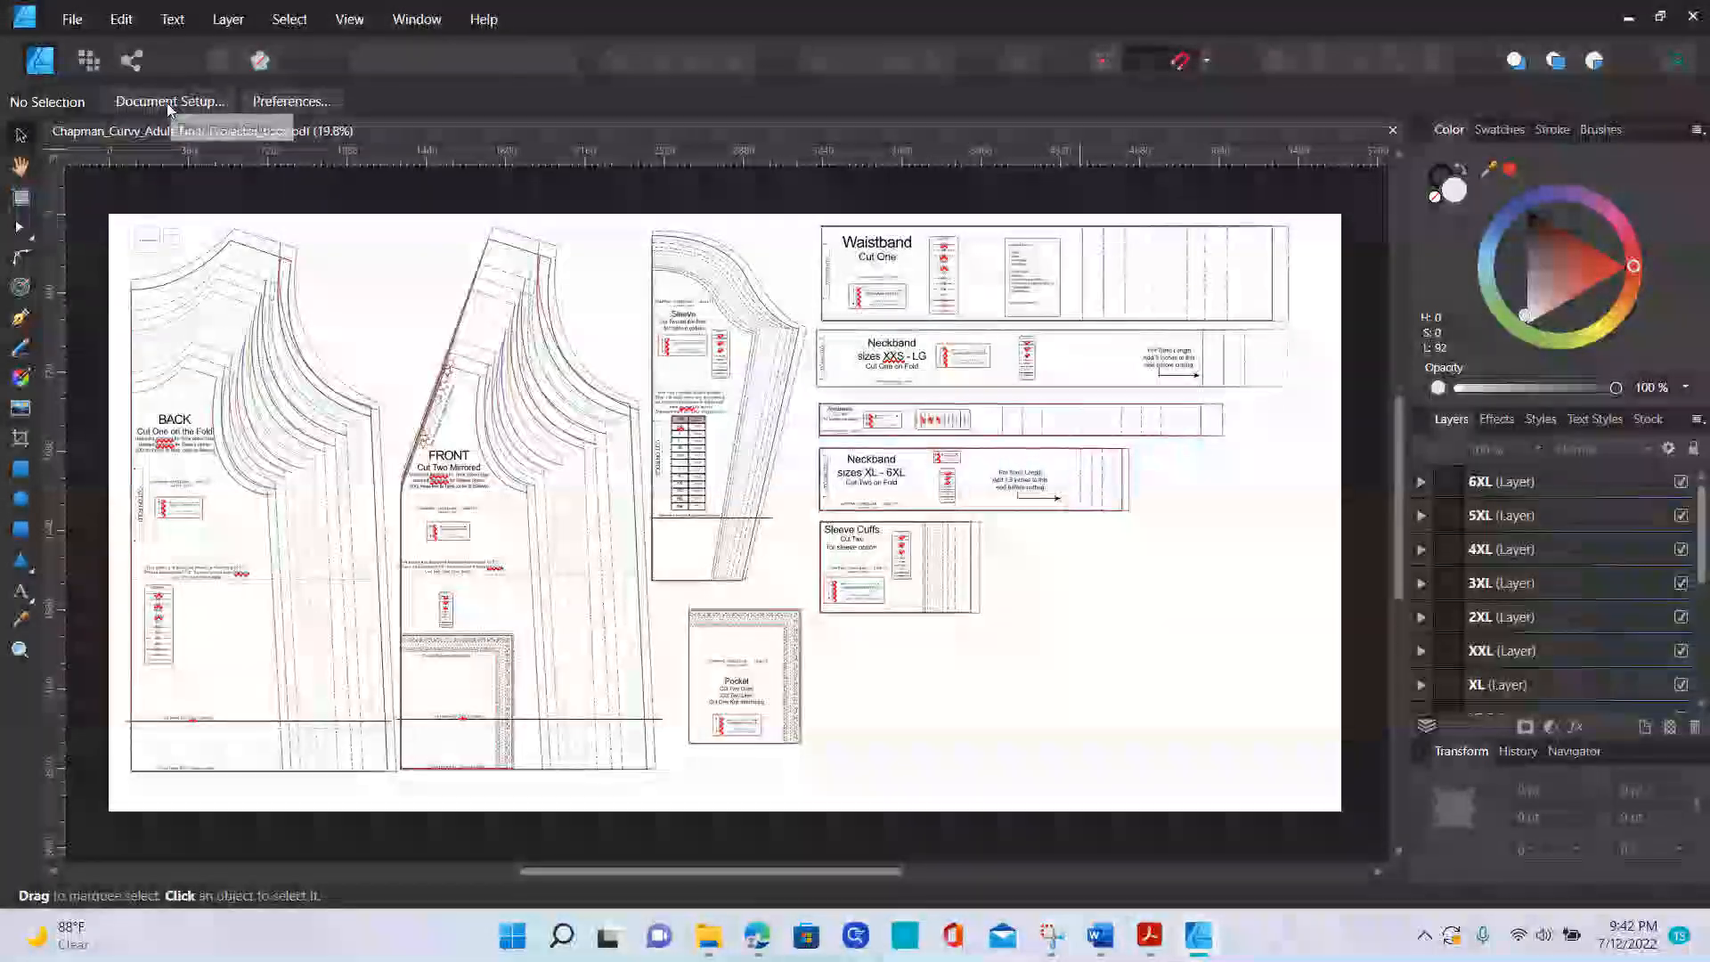
# - In the document setup, keep the type as Print and set the document units to inches
pyautogui.click(72, 19)
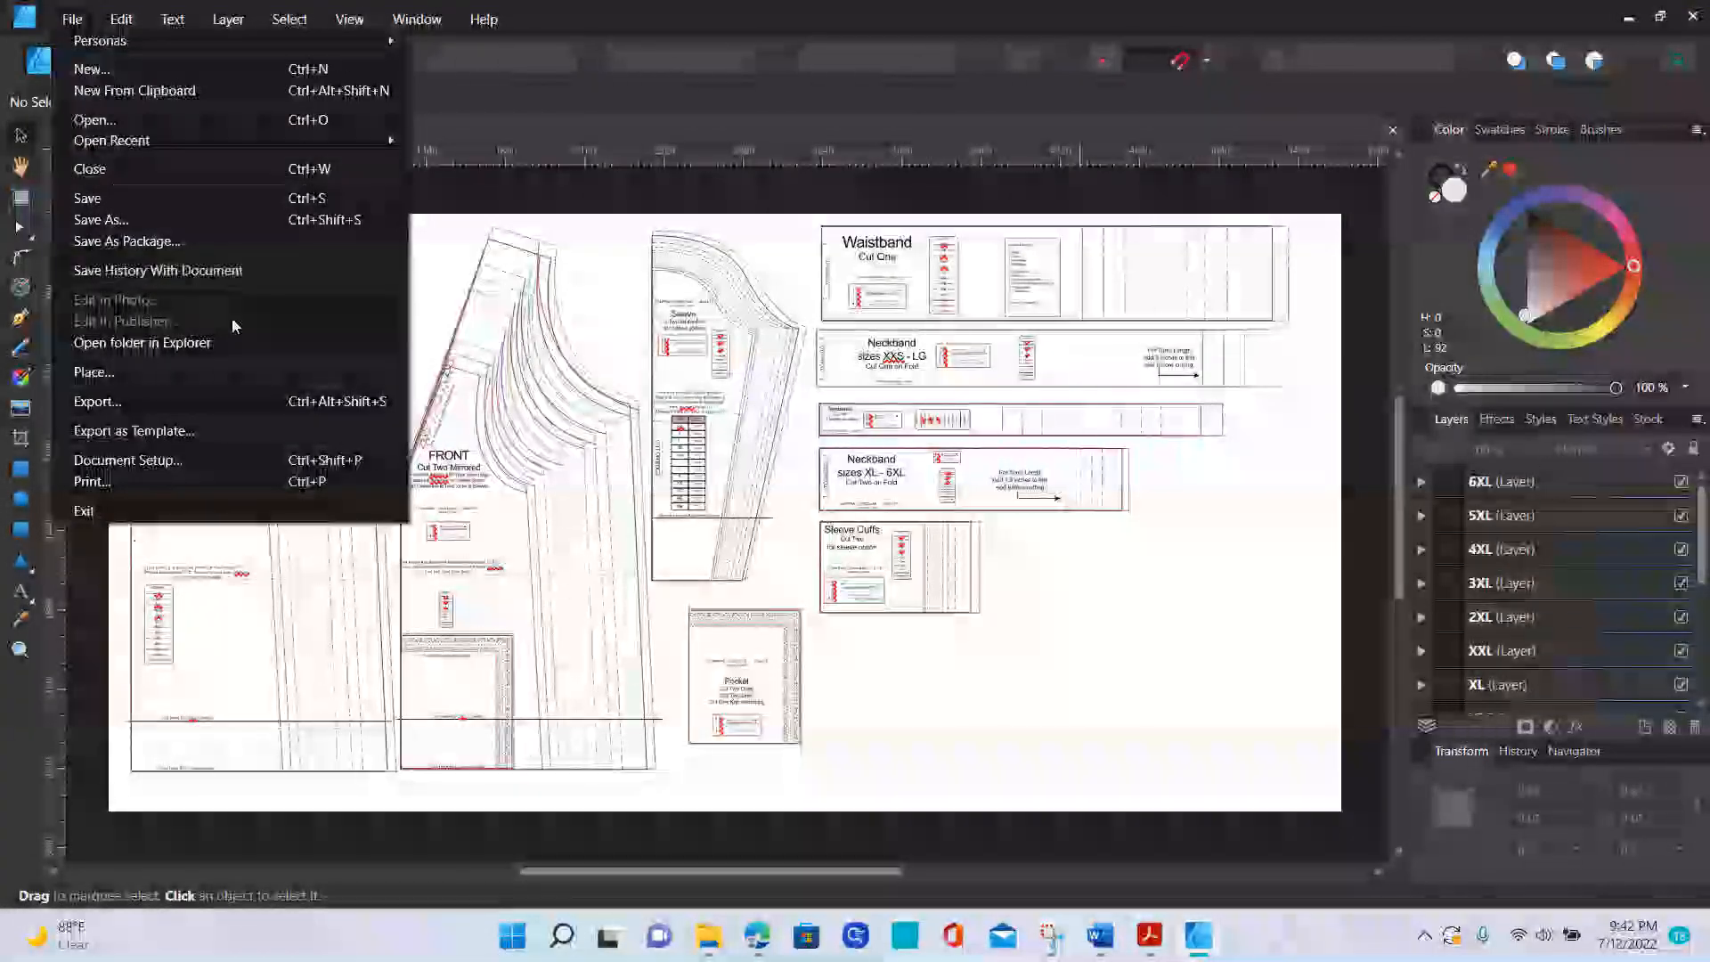
pyautogui.click(312, 464)
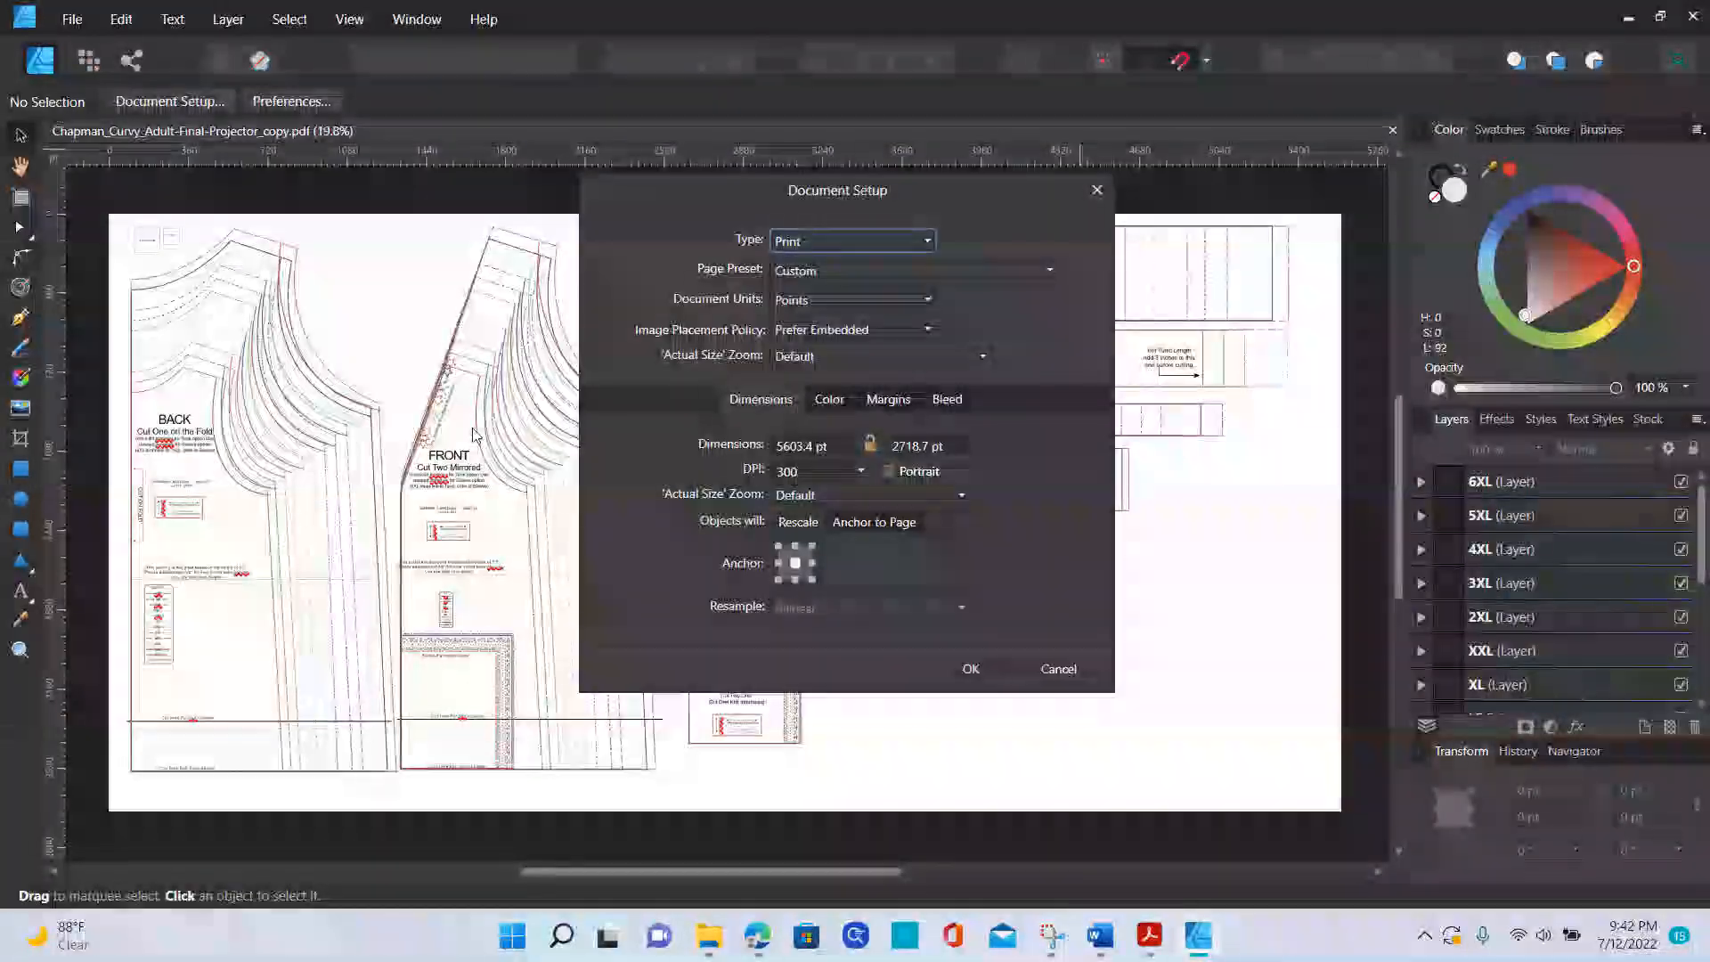
pyautogui.click(926, 242)
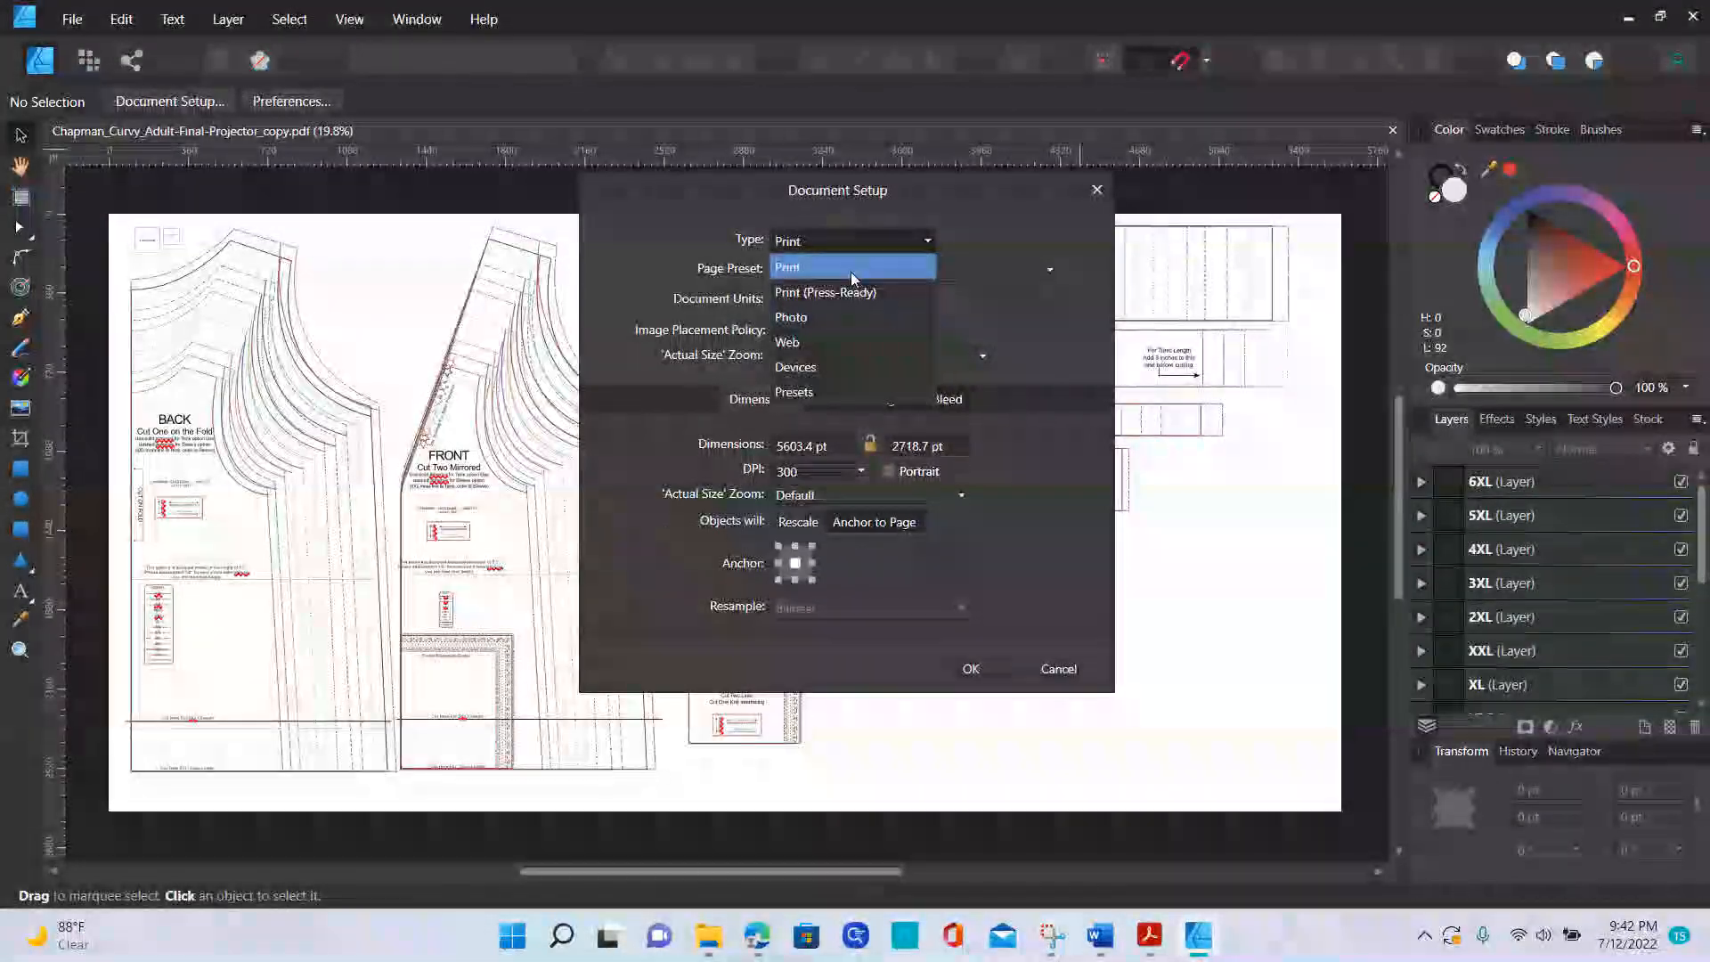
pyautogui.click(820, 269)
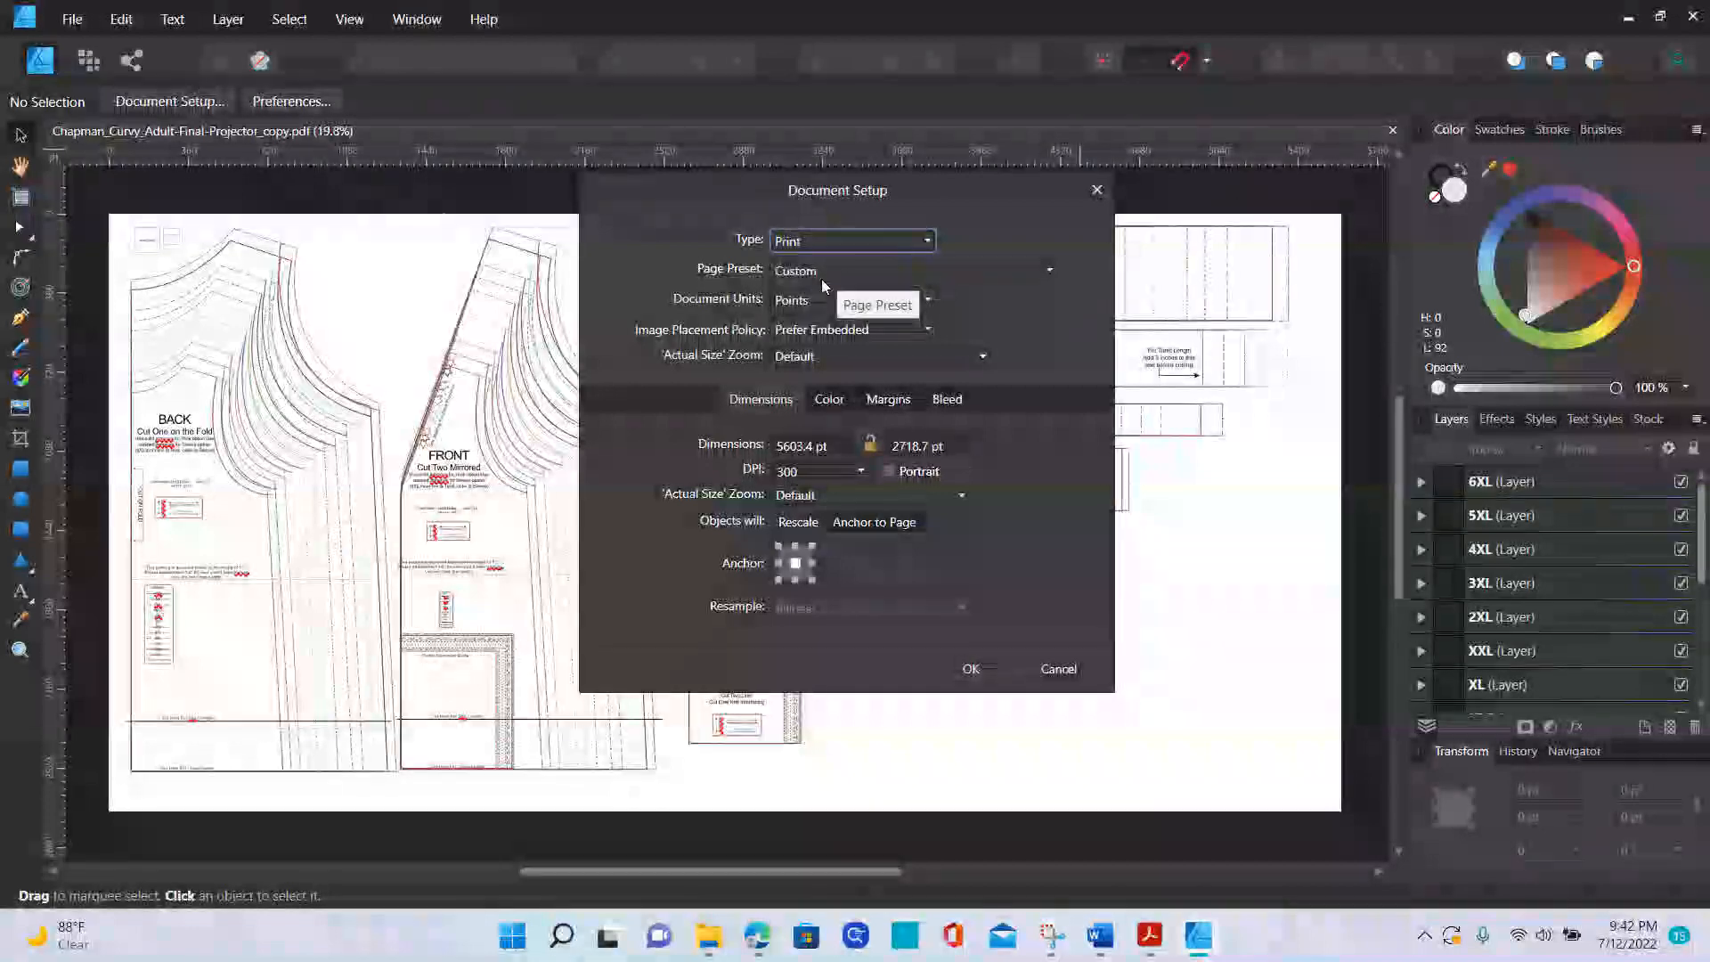
pyautogui.click(824, 303)
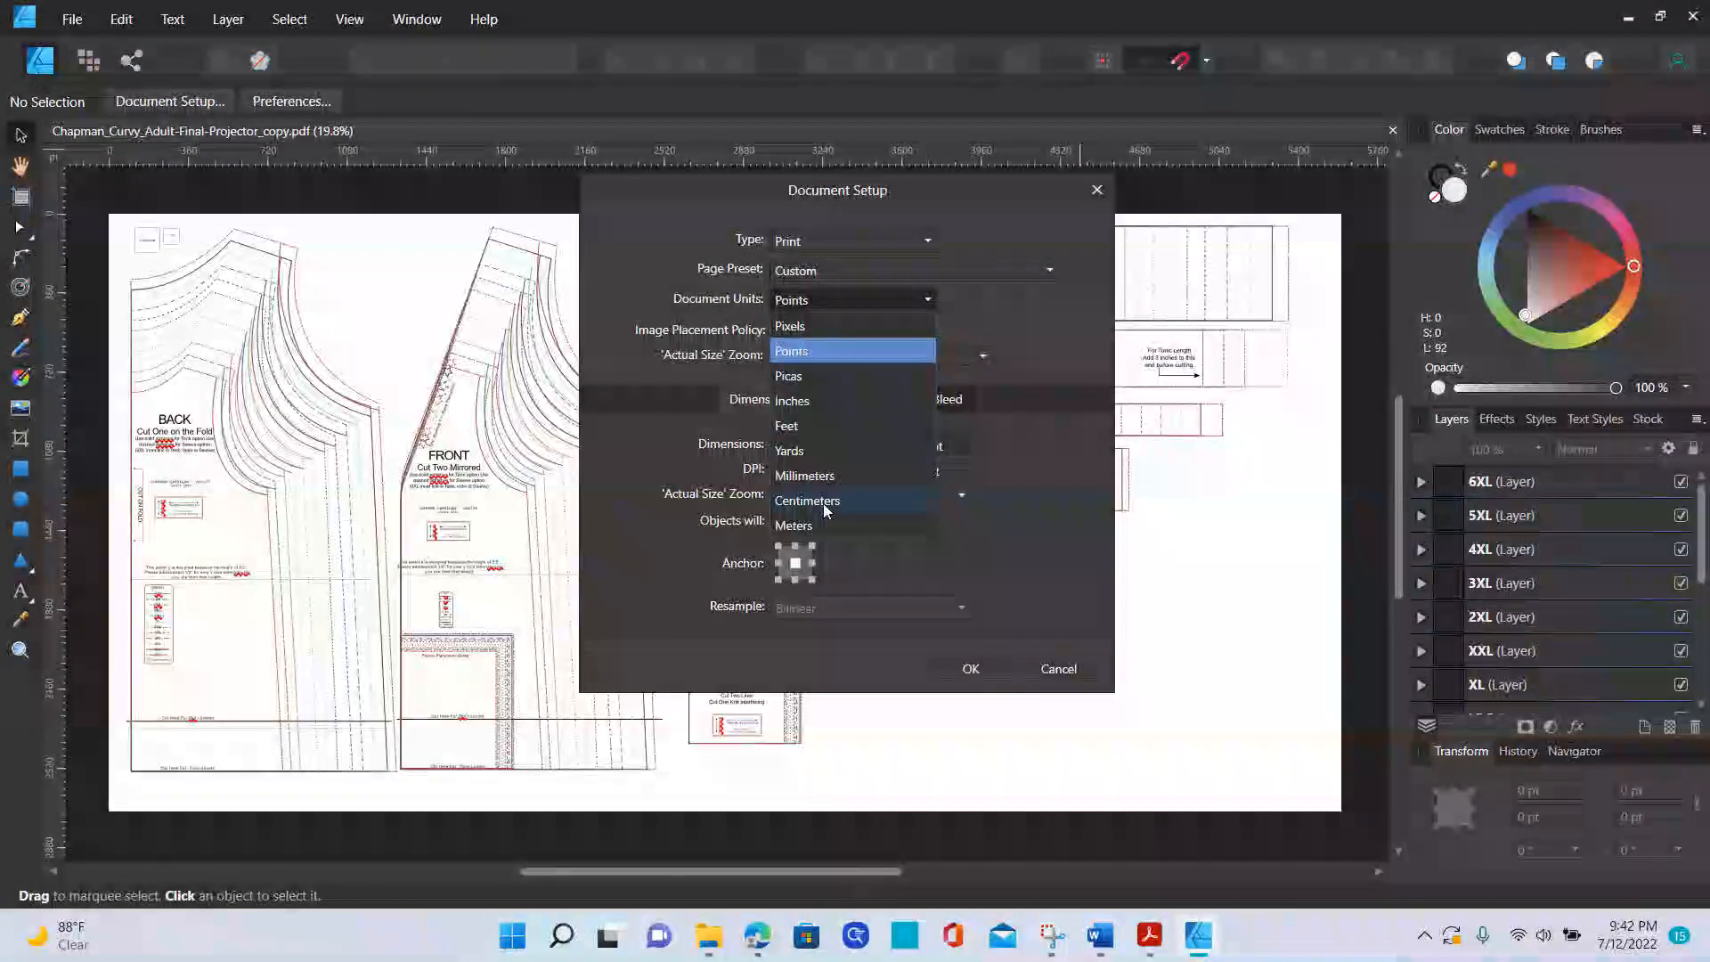
pyautogui.click(799, 405)
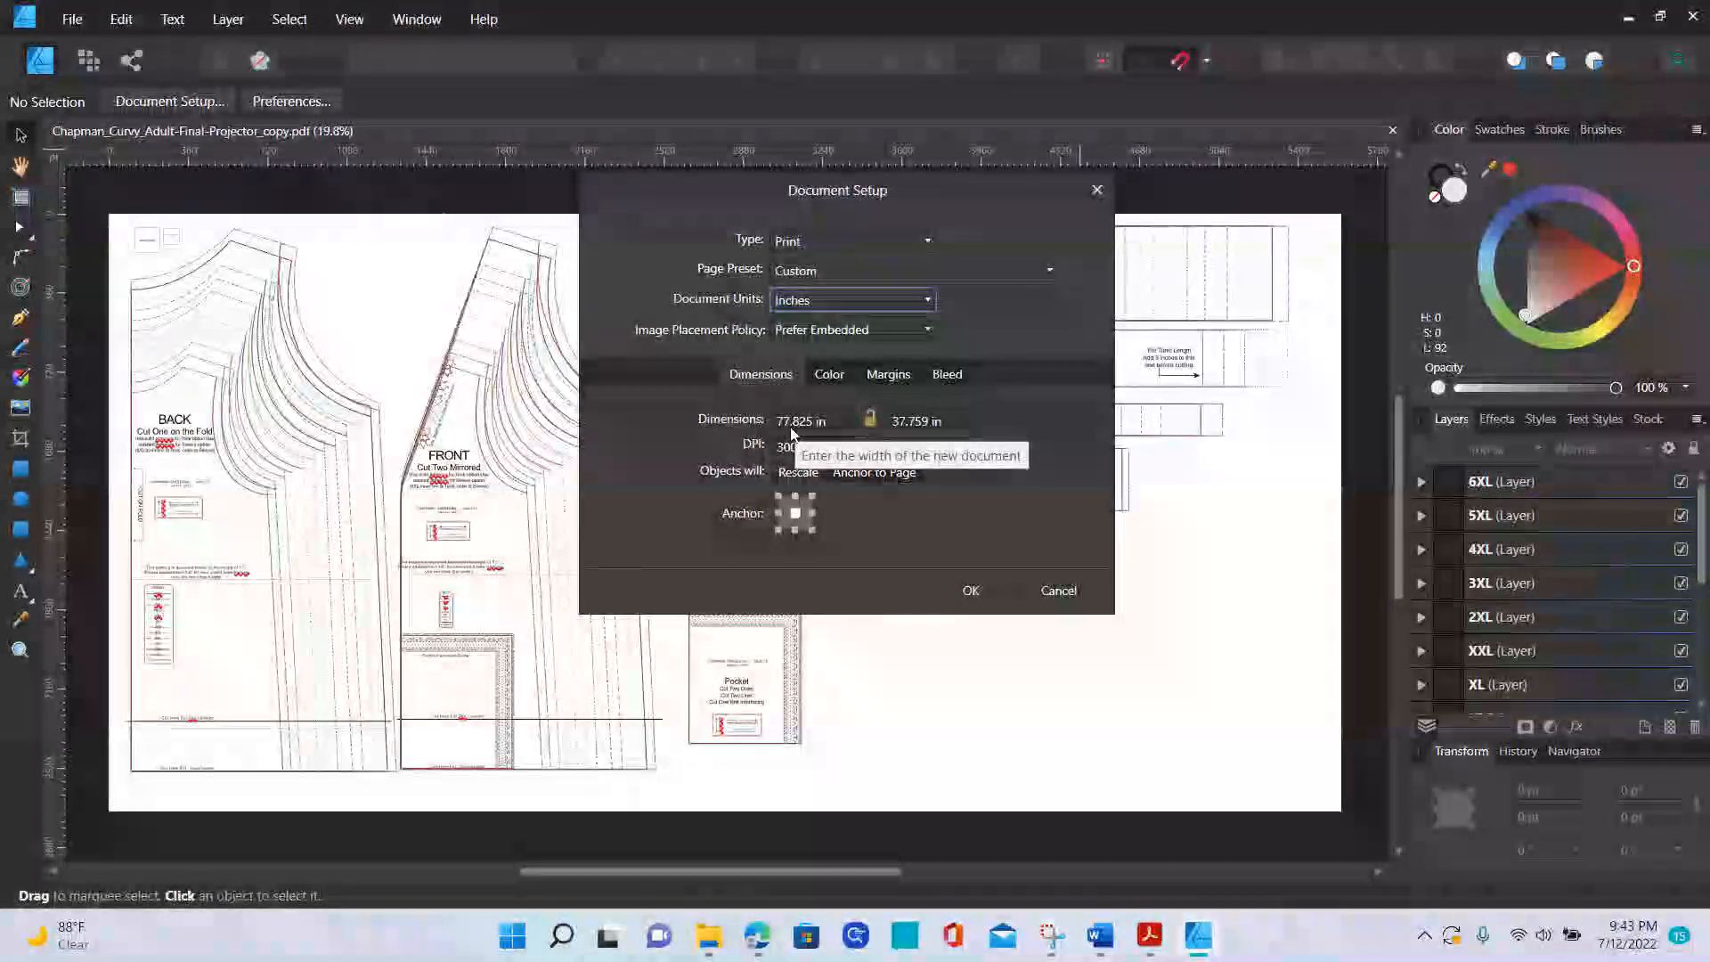
# - Resize the page to 90 in wide by 45 in high with the aspect ratio unlocked, and apply the setup
pyautogui.click(869, 422)
pyautogui.click(870, 423)
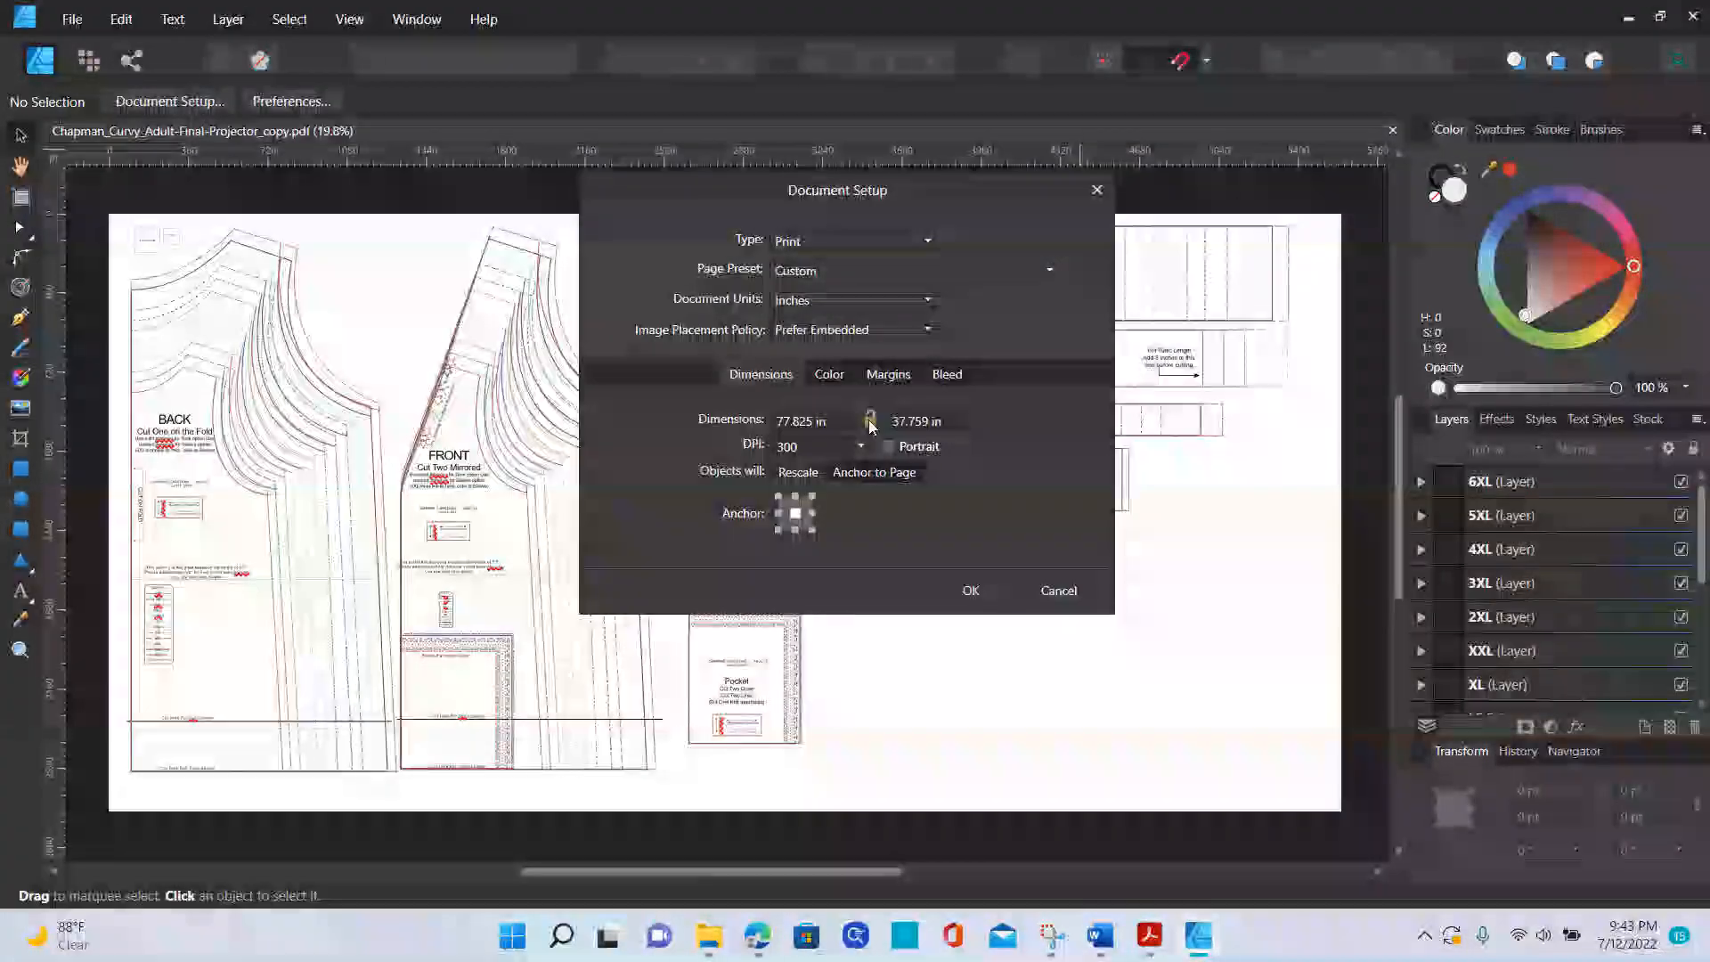
pyautogui.click(806, 420)
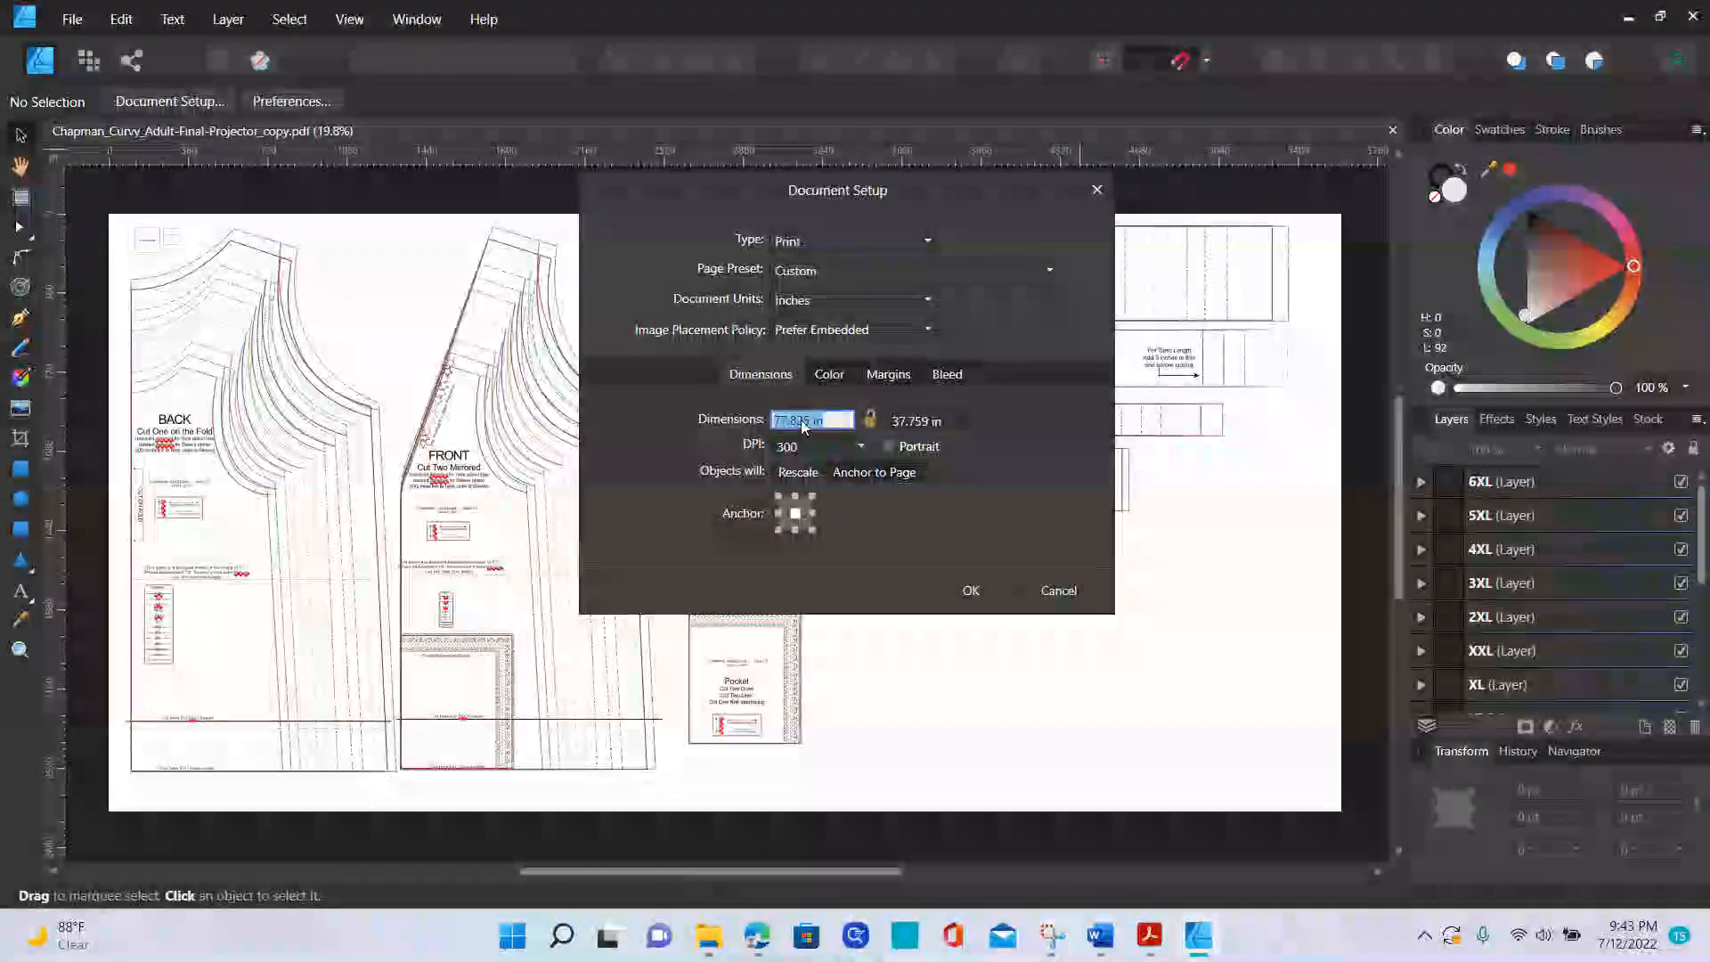
pyautogui.write('9')
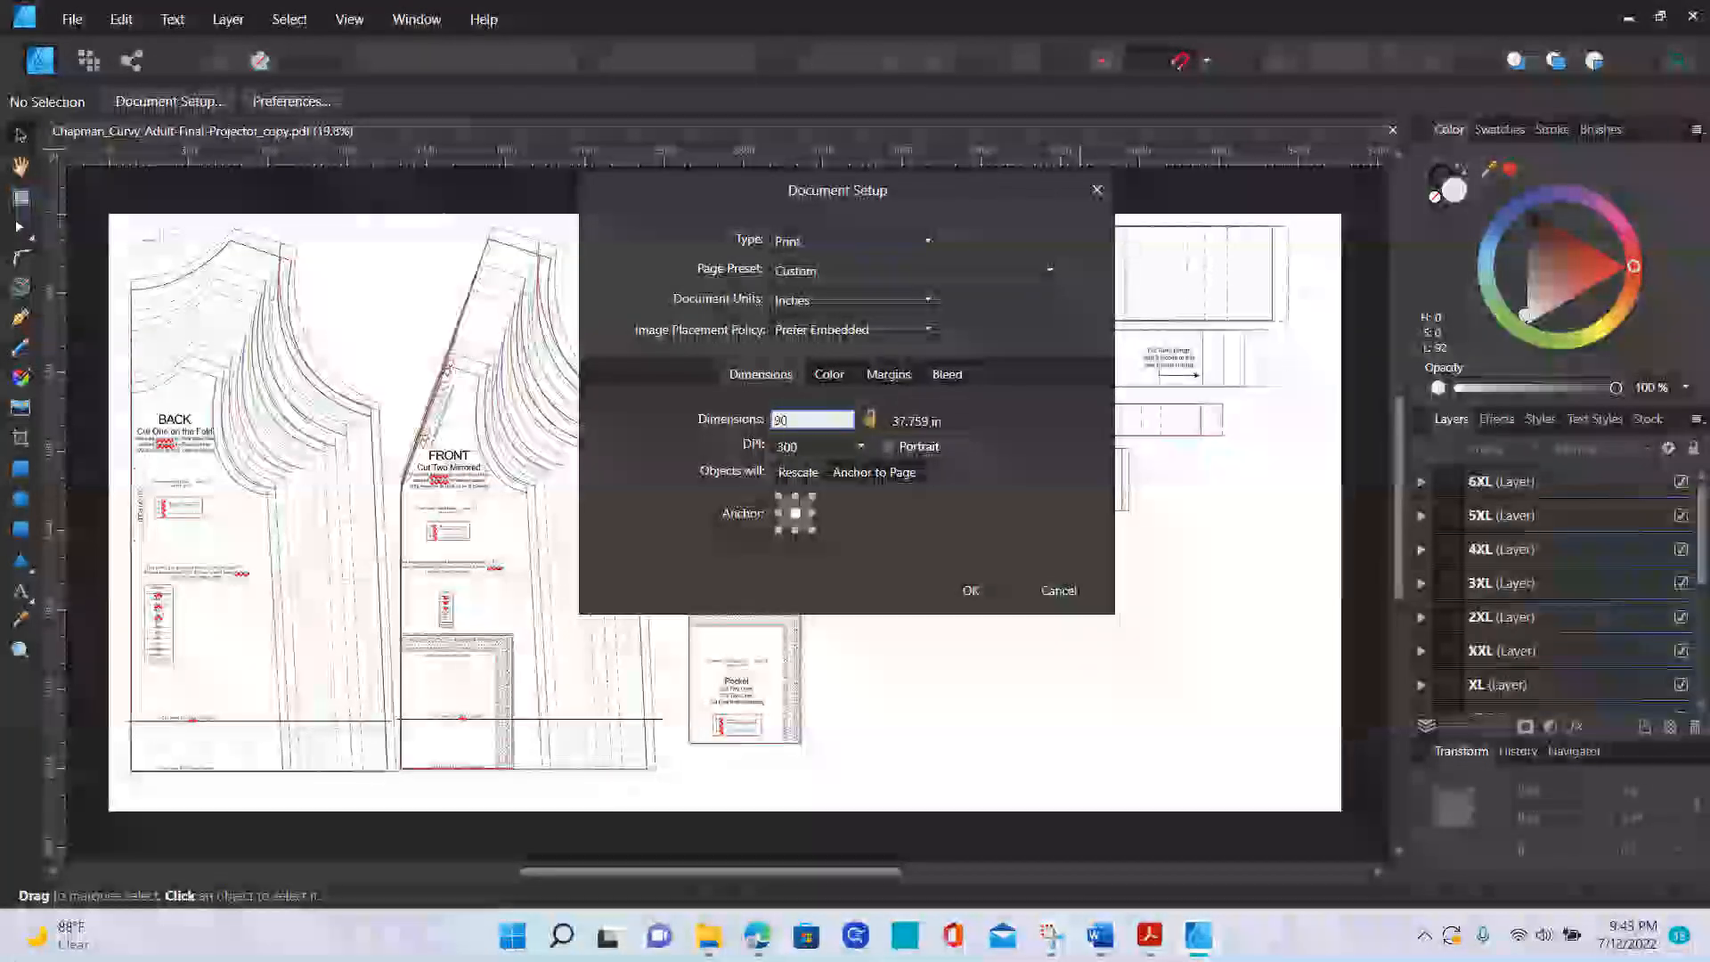
pyautogui.write('0')
pyautogui.click(909, 421)
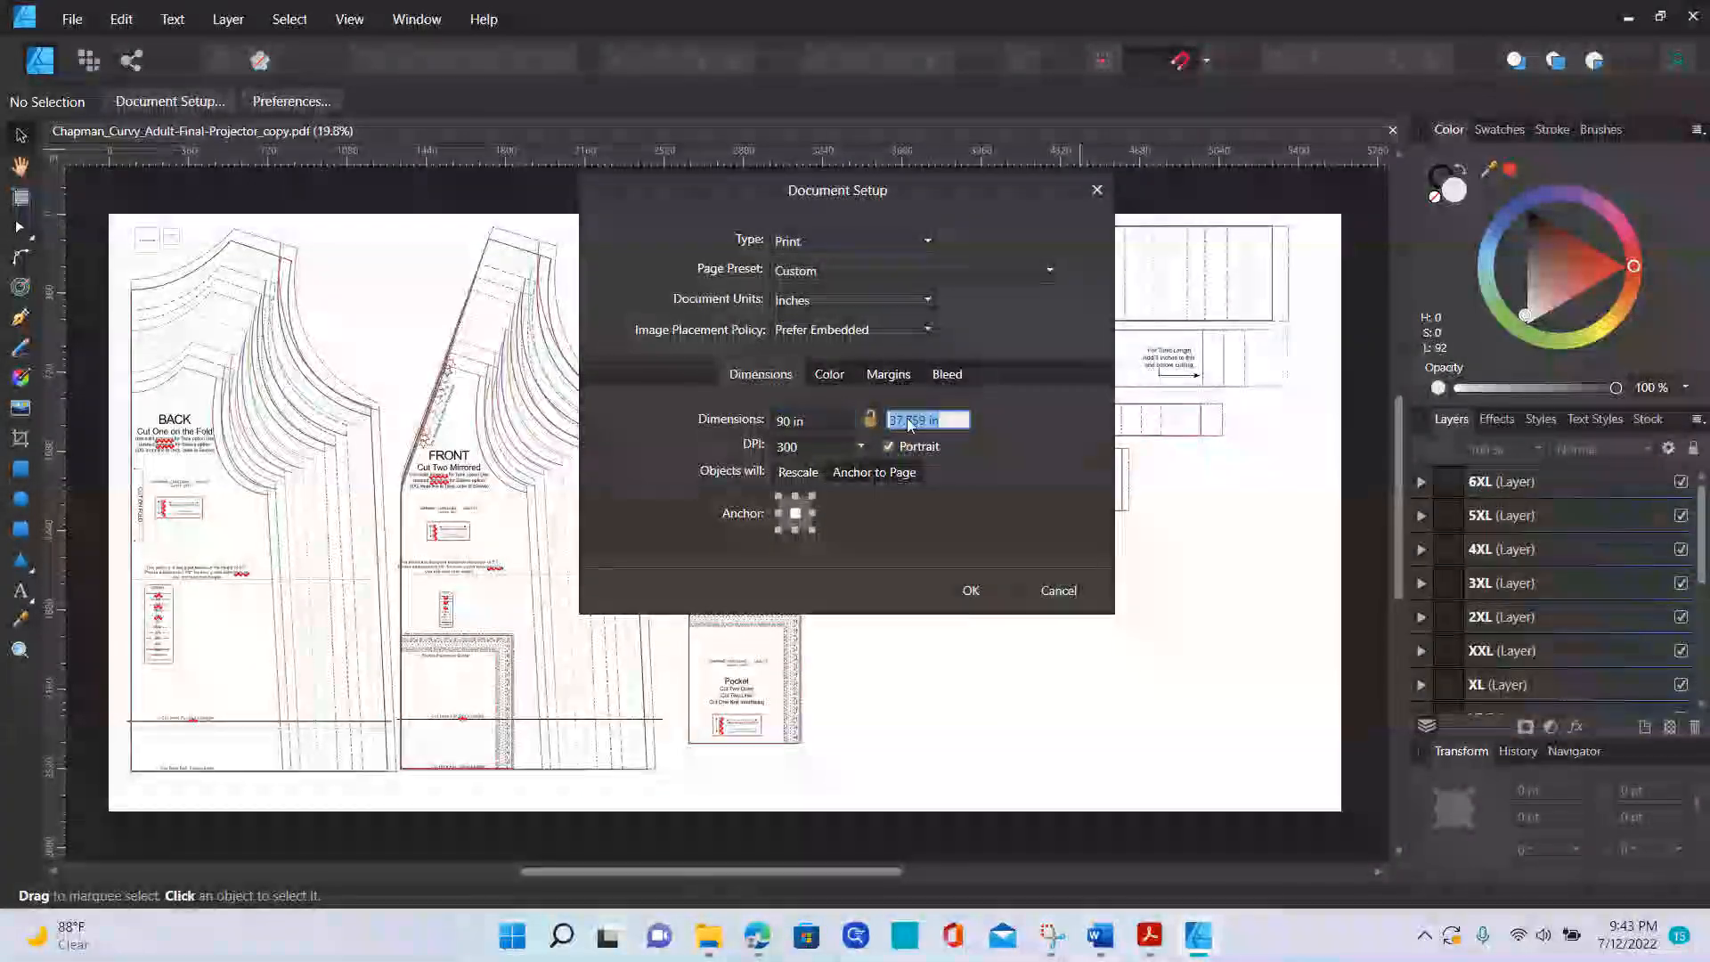
pyautogui.write('45')
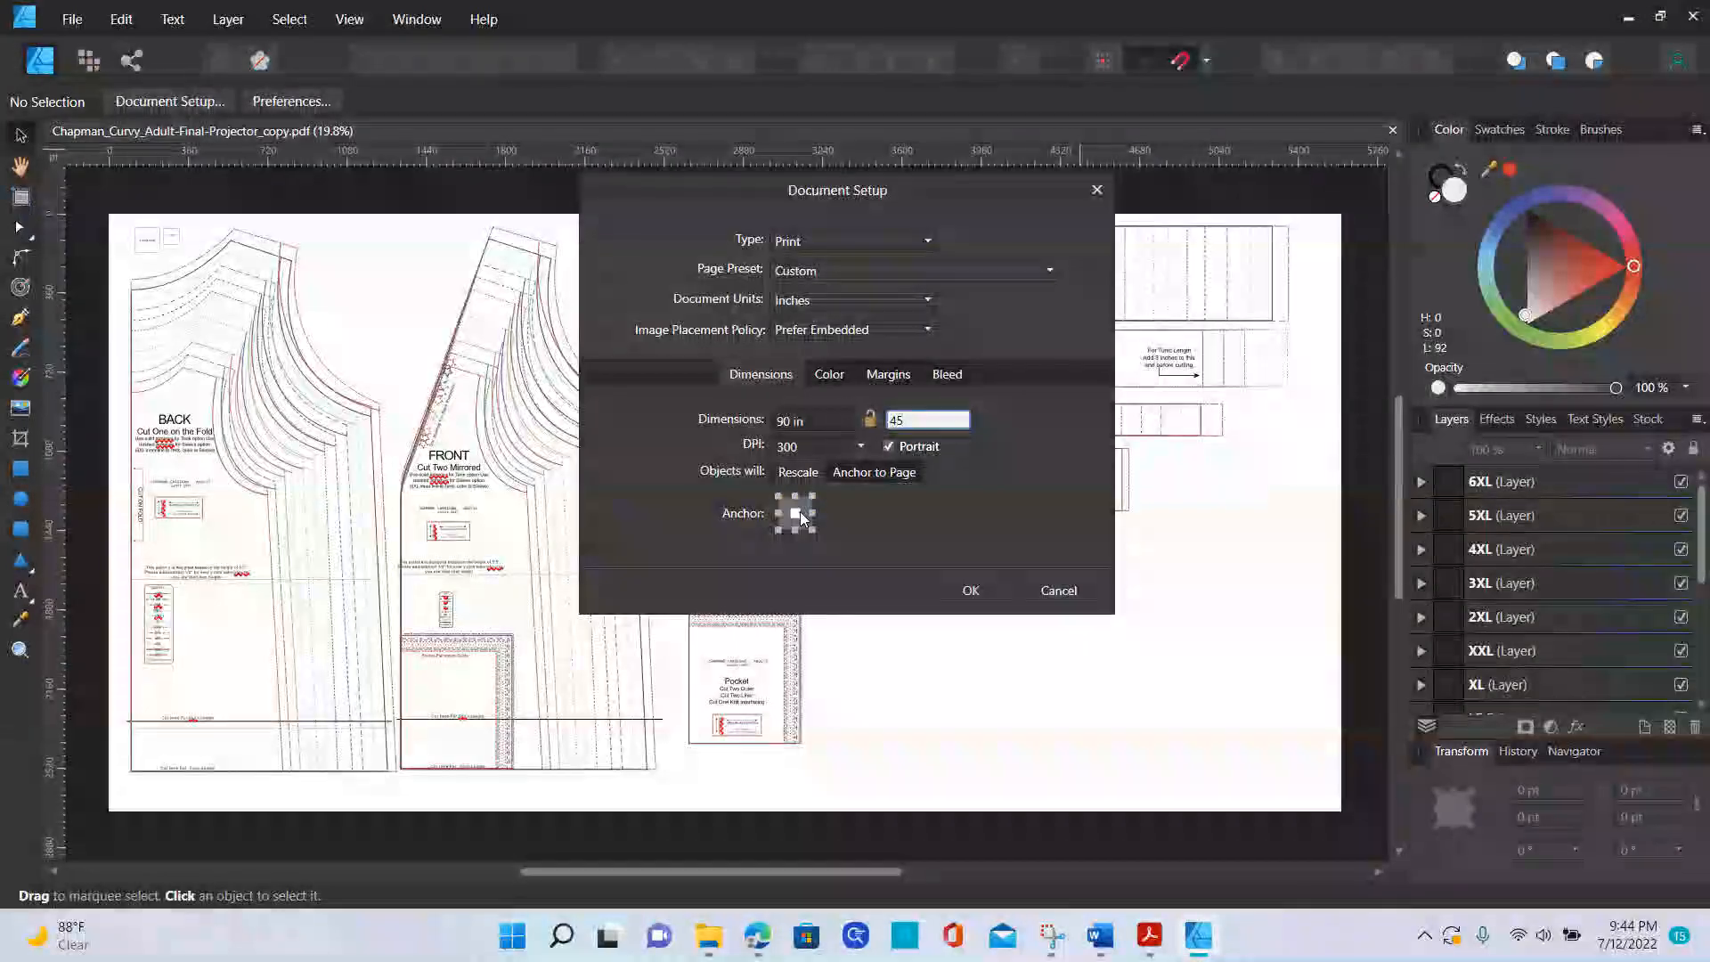
pyautogui.click(994, 604)
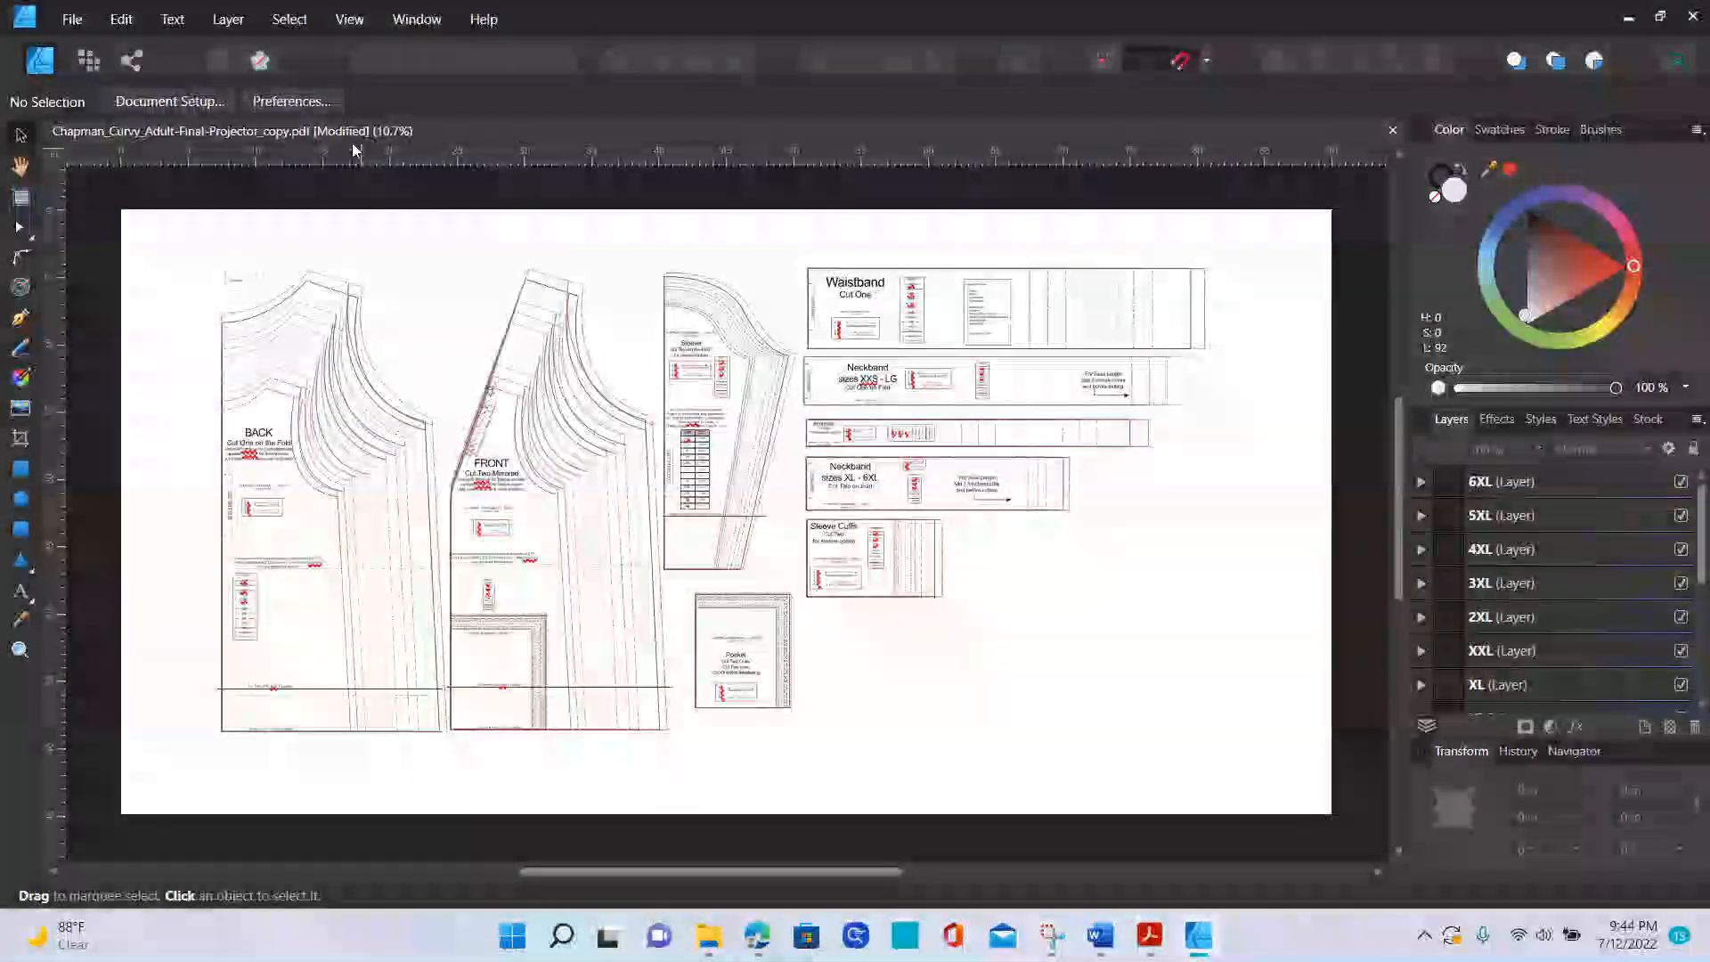
# - Resize the document page to 100 in wide by 60 in high and apply the setup
pyautogui.click(172, 102)
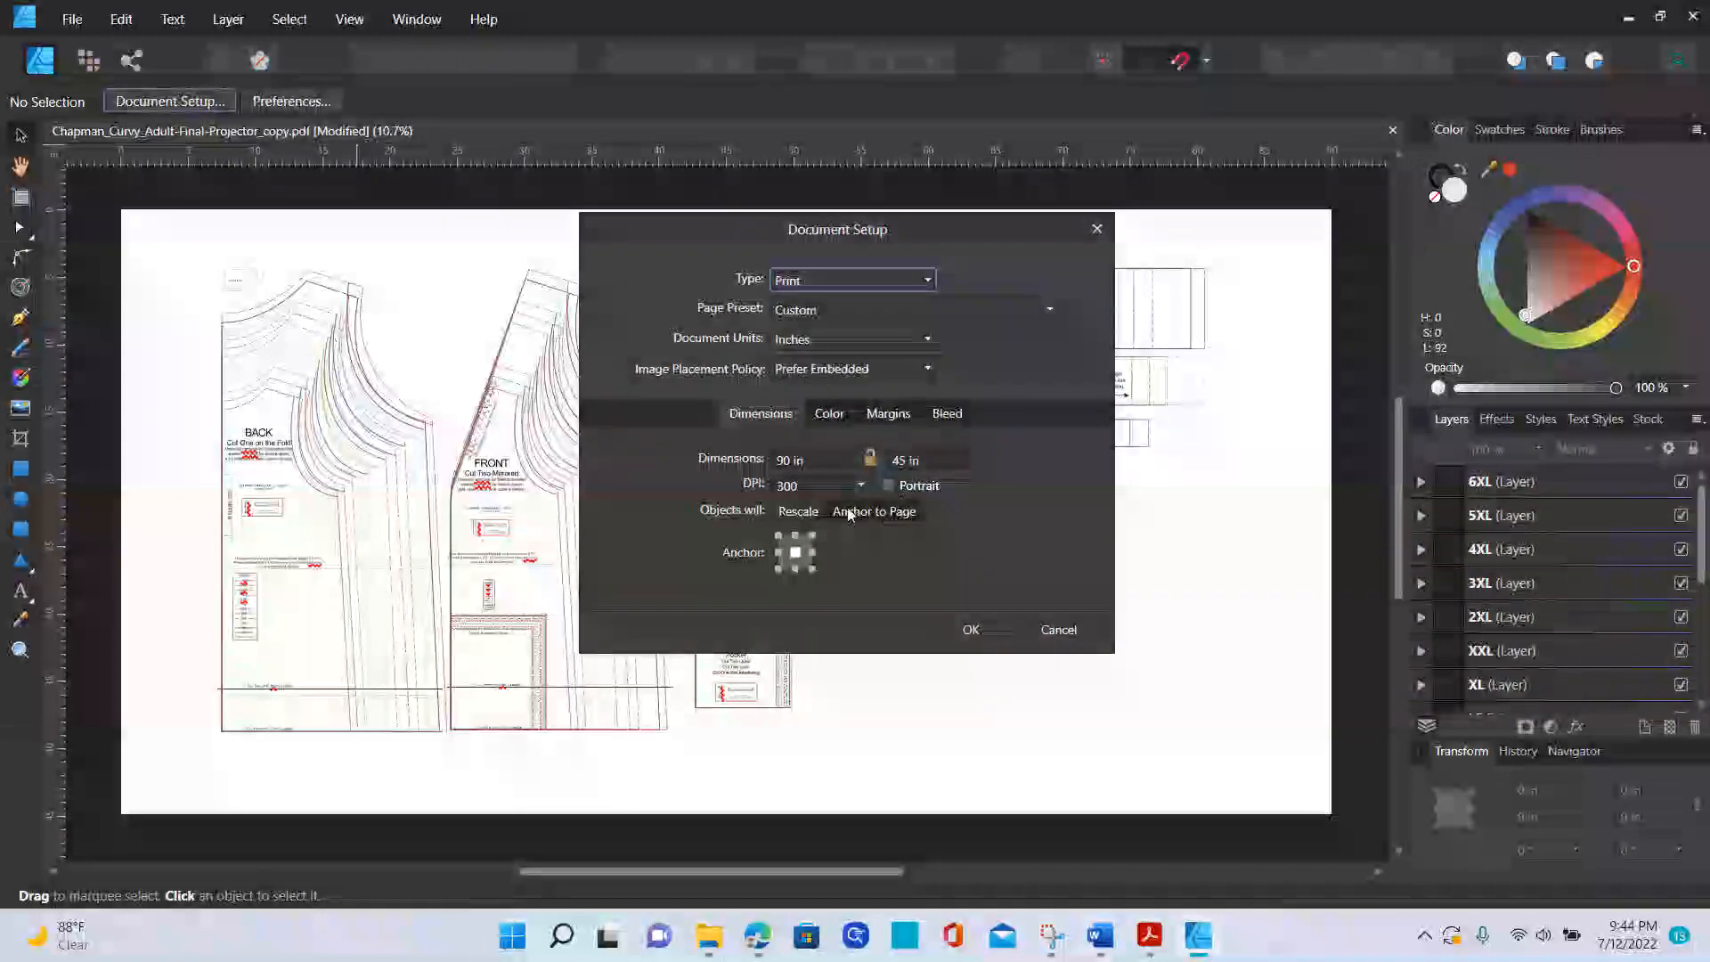
pyautogui.click(806, 460)
pyautogui.write('100')
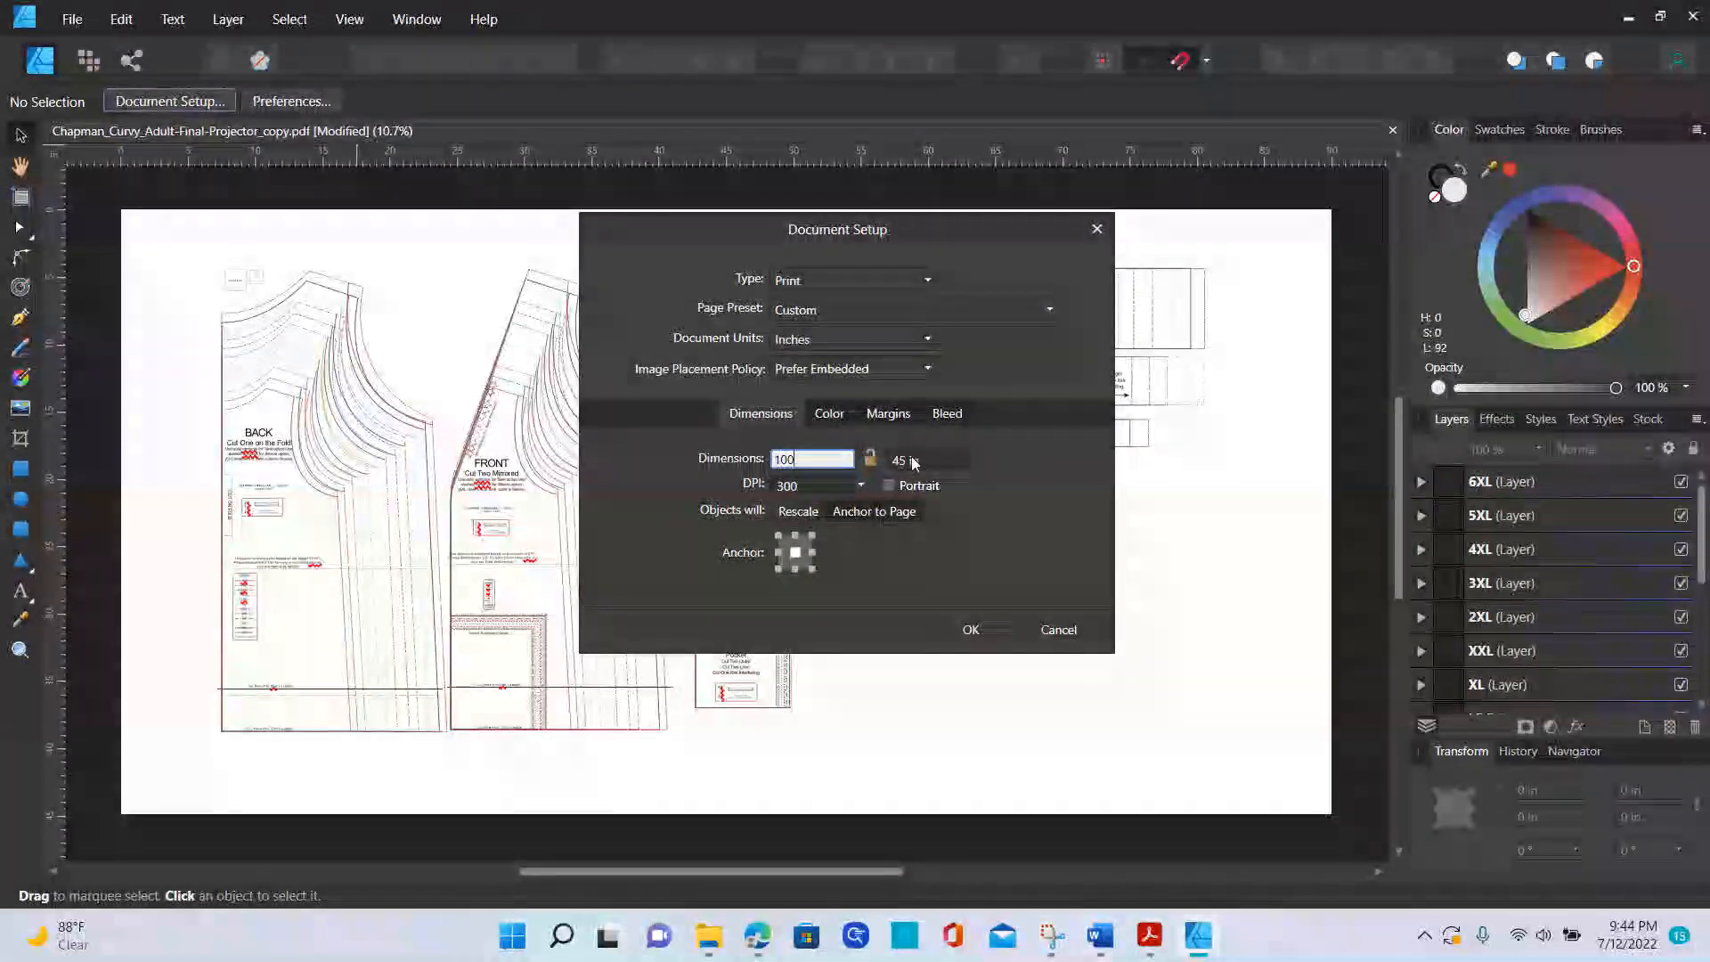
pyautogui.click(927, 459)
pyautogui.write('60')
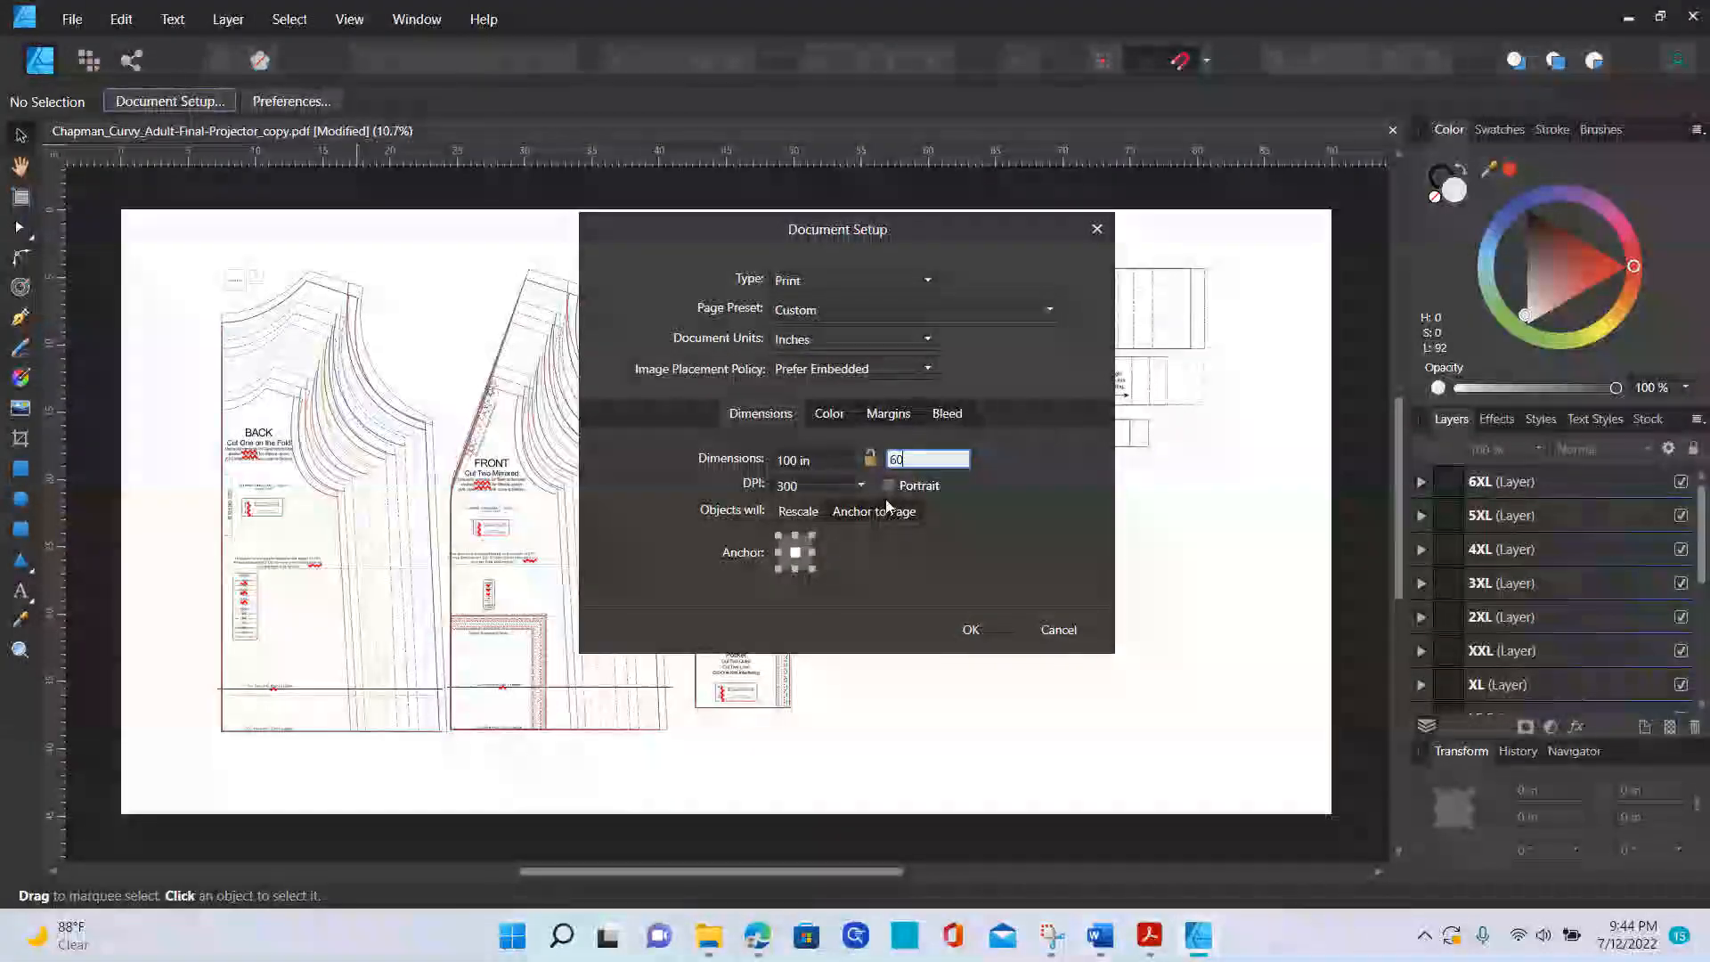
pyautogui.click(972, 630)
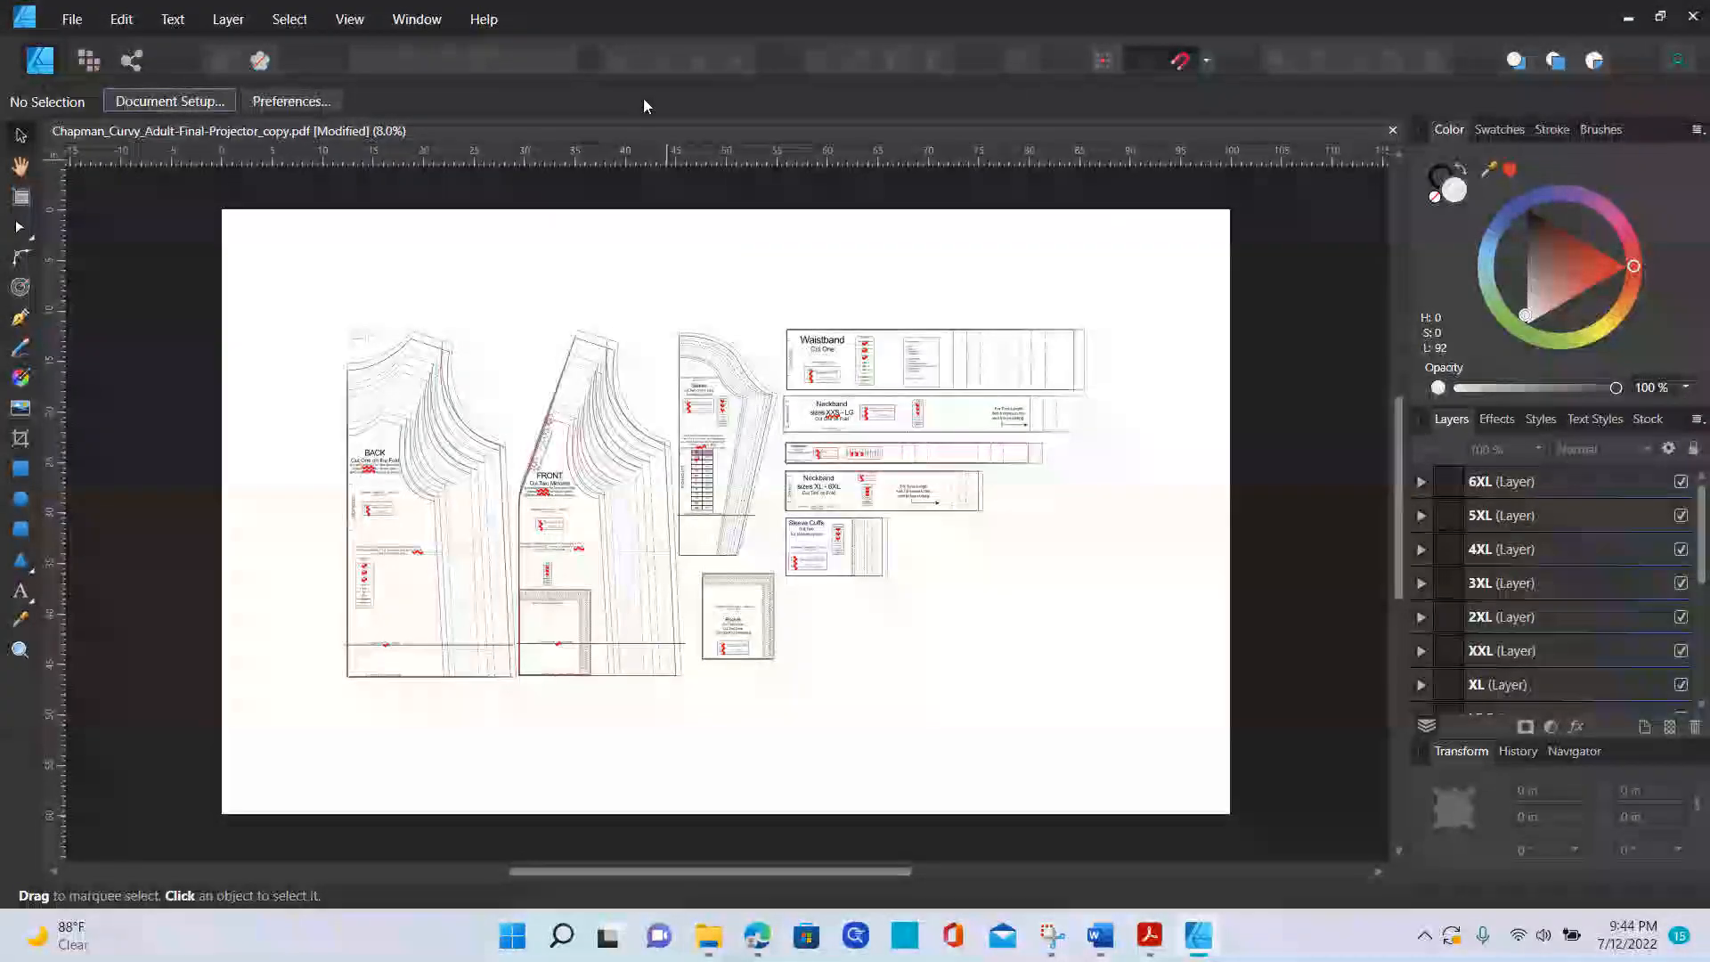
# - Hide the rulers and show them again, and try out the grid display
pyautogui.click(338, 21)
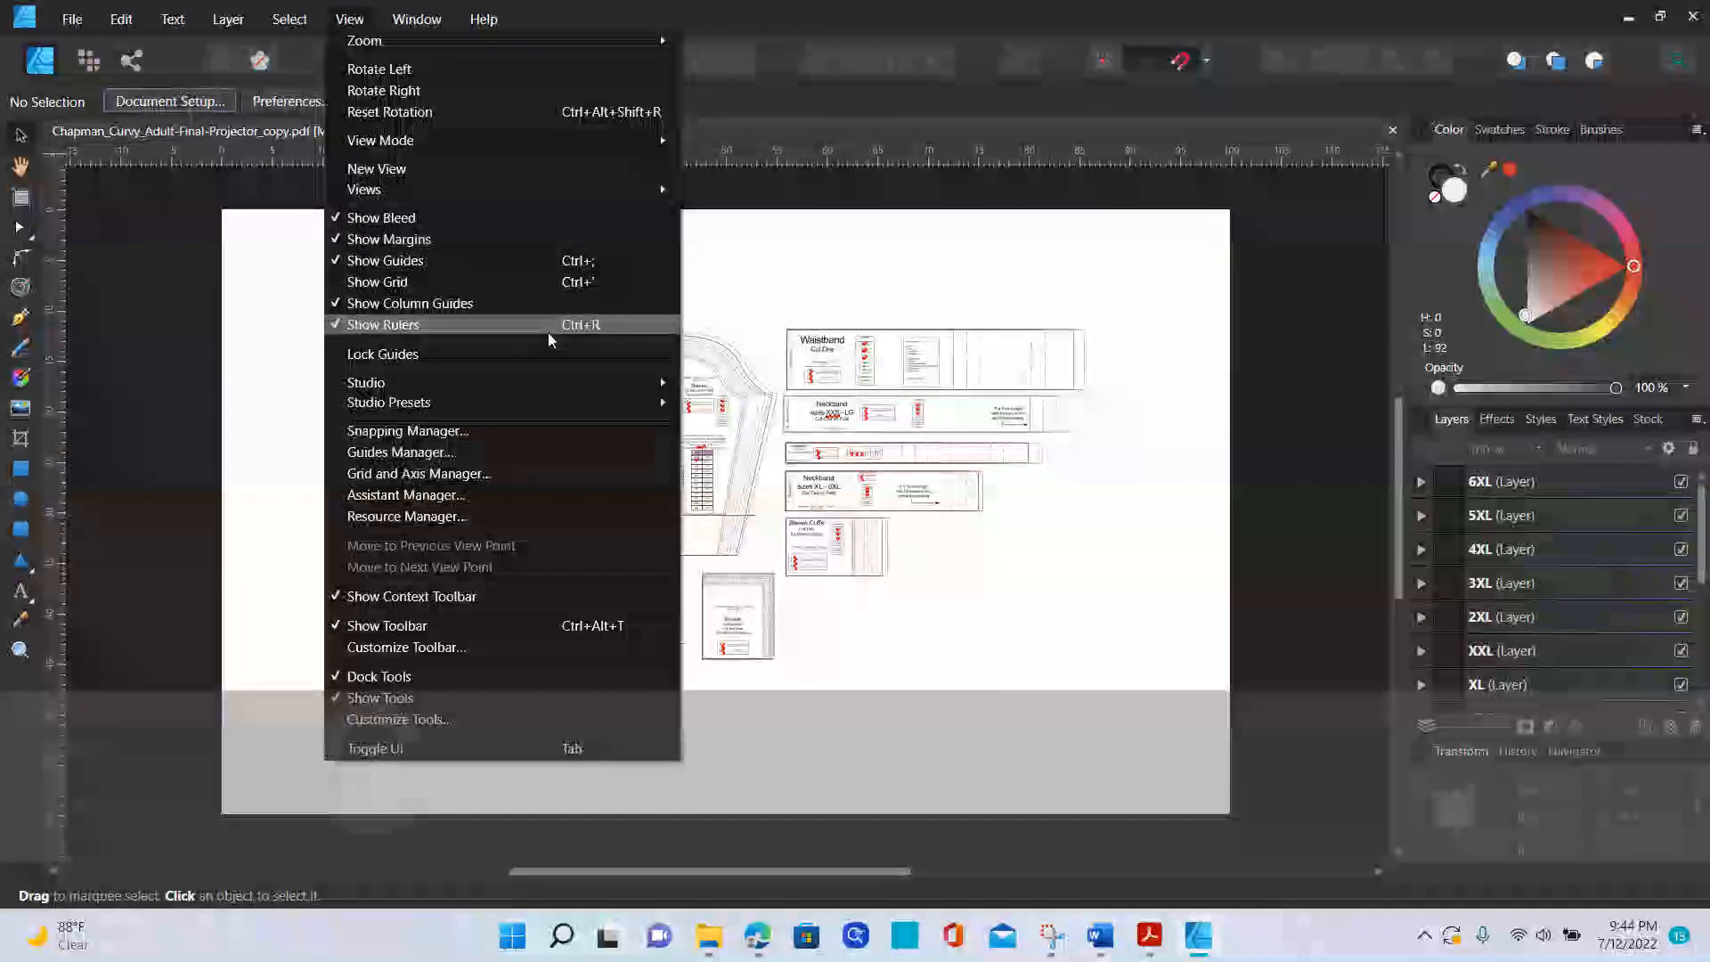
pyautogui.click(574, 326)
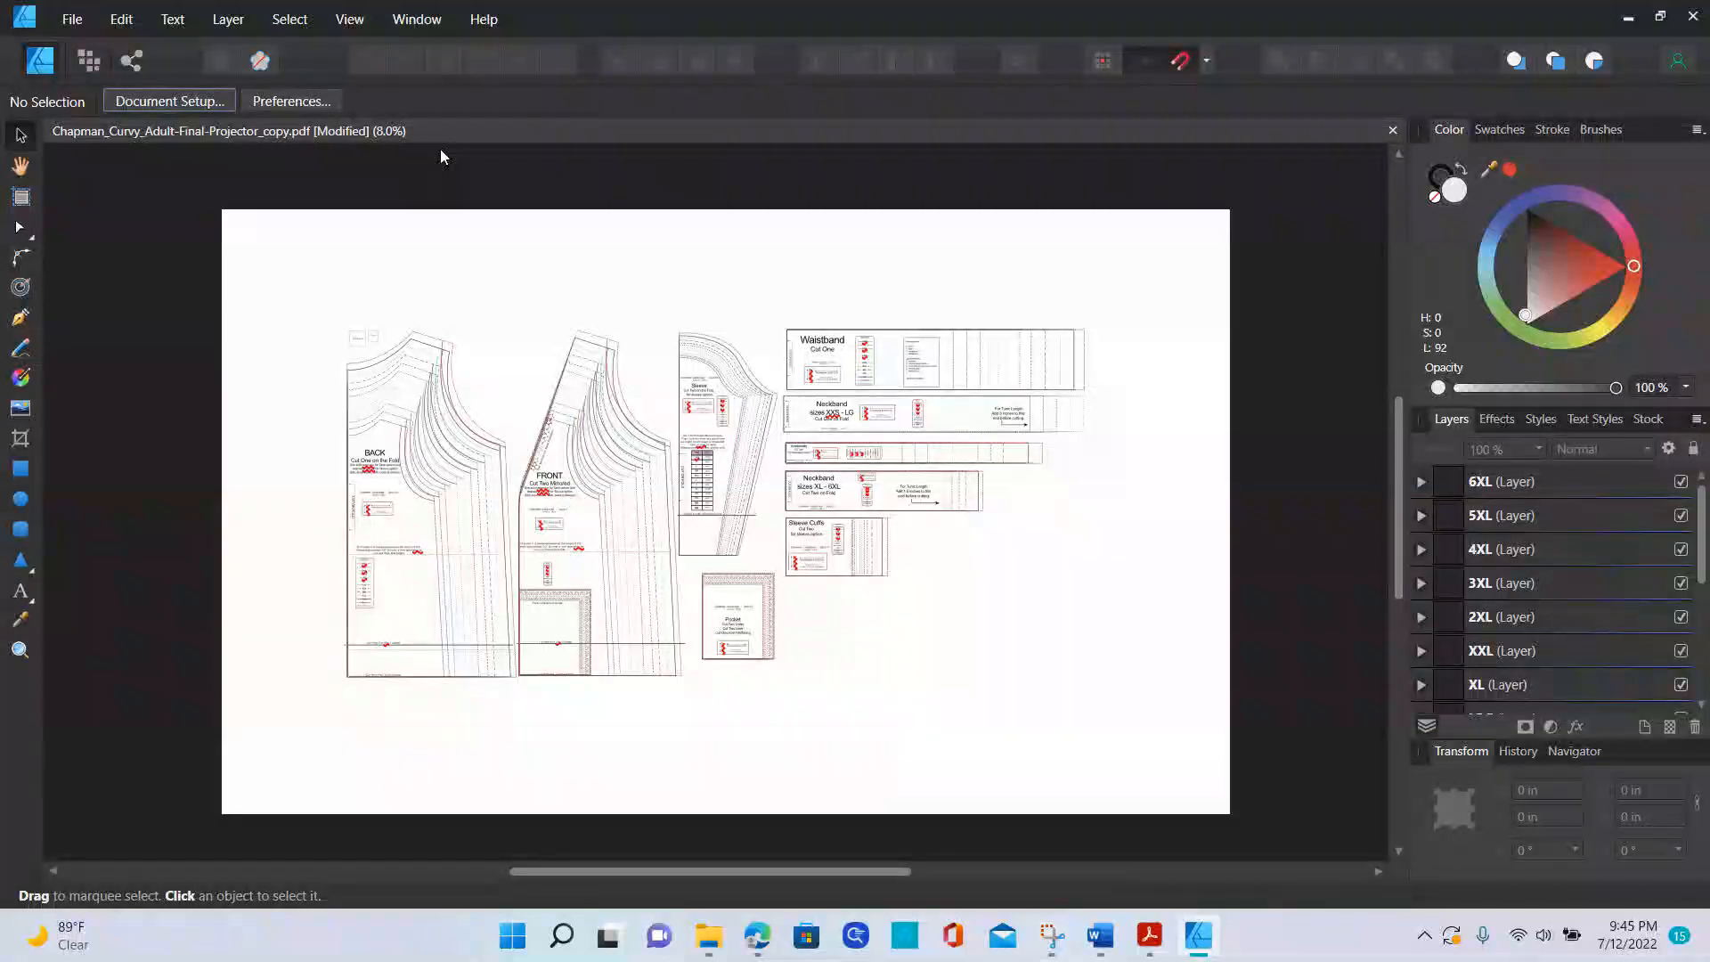
pyautogui.hotkey('ctrl', 'r')
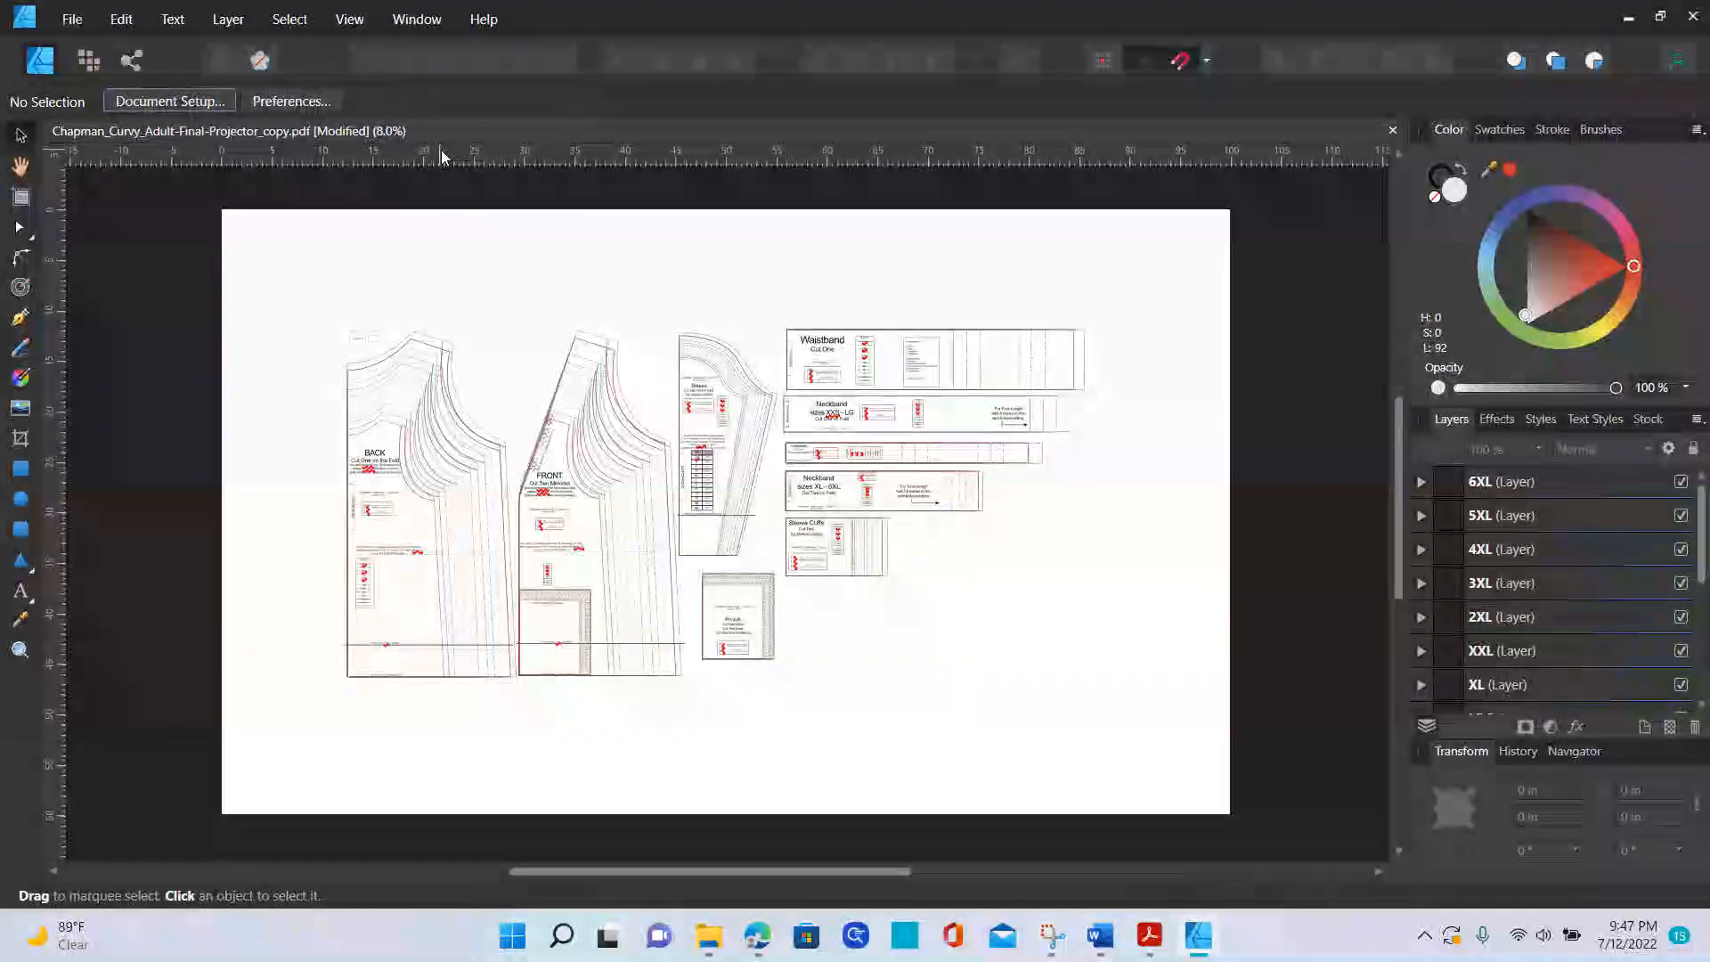
pyautogui.click(348, 25)
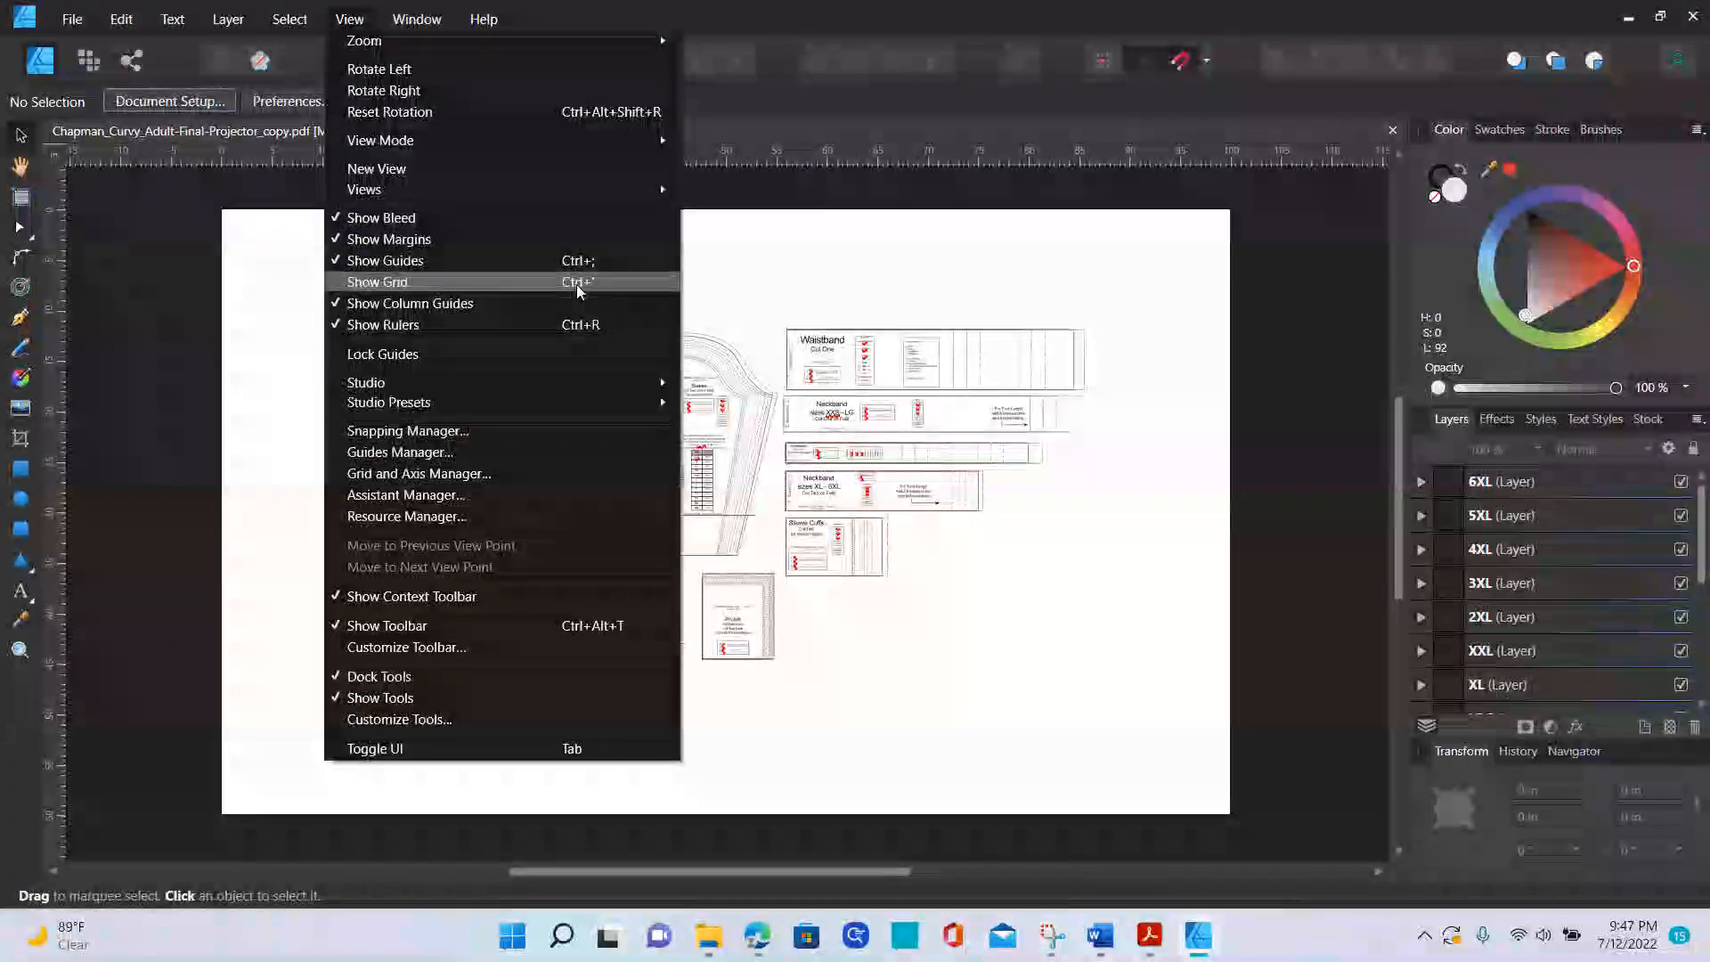
pyautogui.click(577, 283)
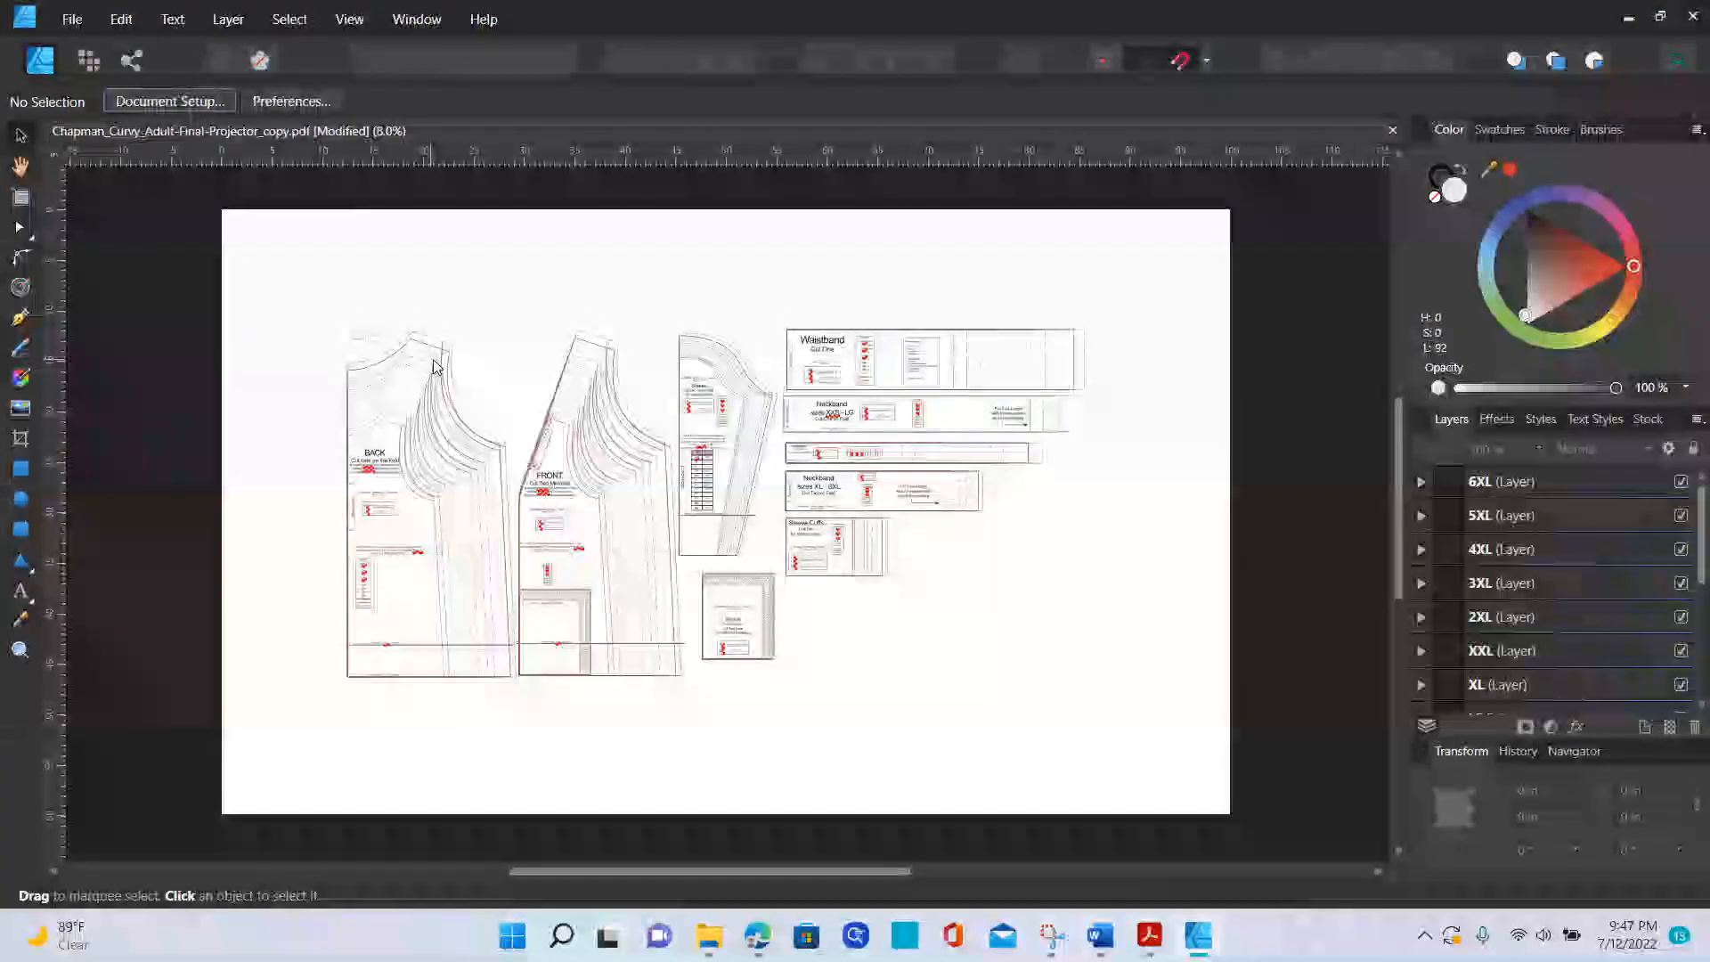
# - Zoom the page to the window's width and inspect the pattern pieces closer and farther away
pyautogui.click(350, 19)
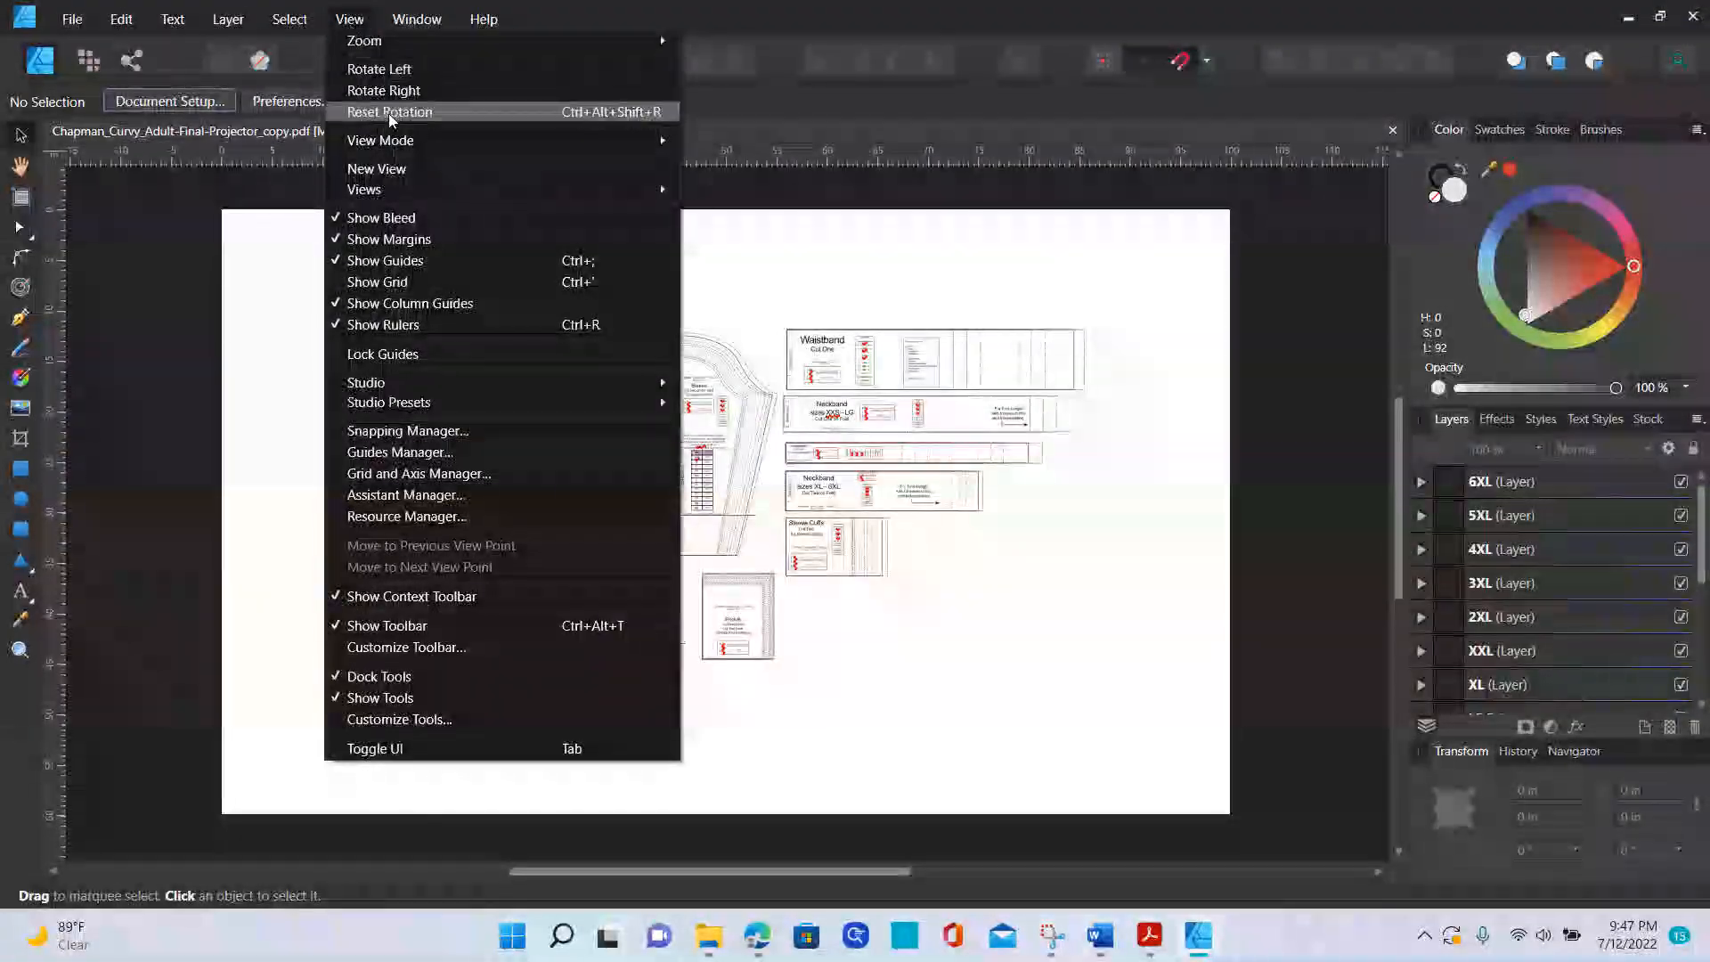
pyautogui.moveTo(407, 49)
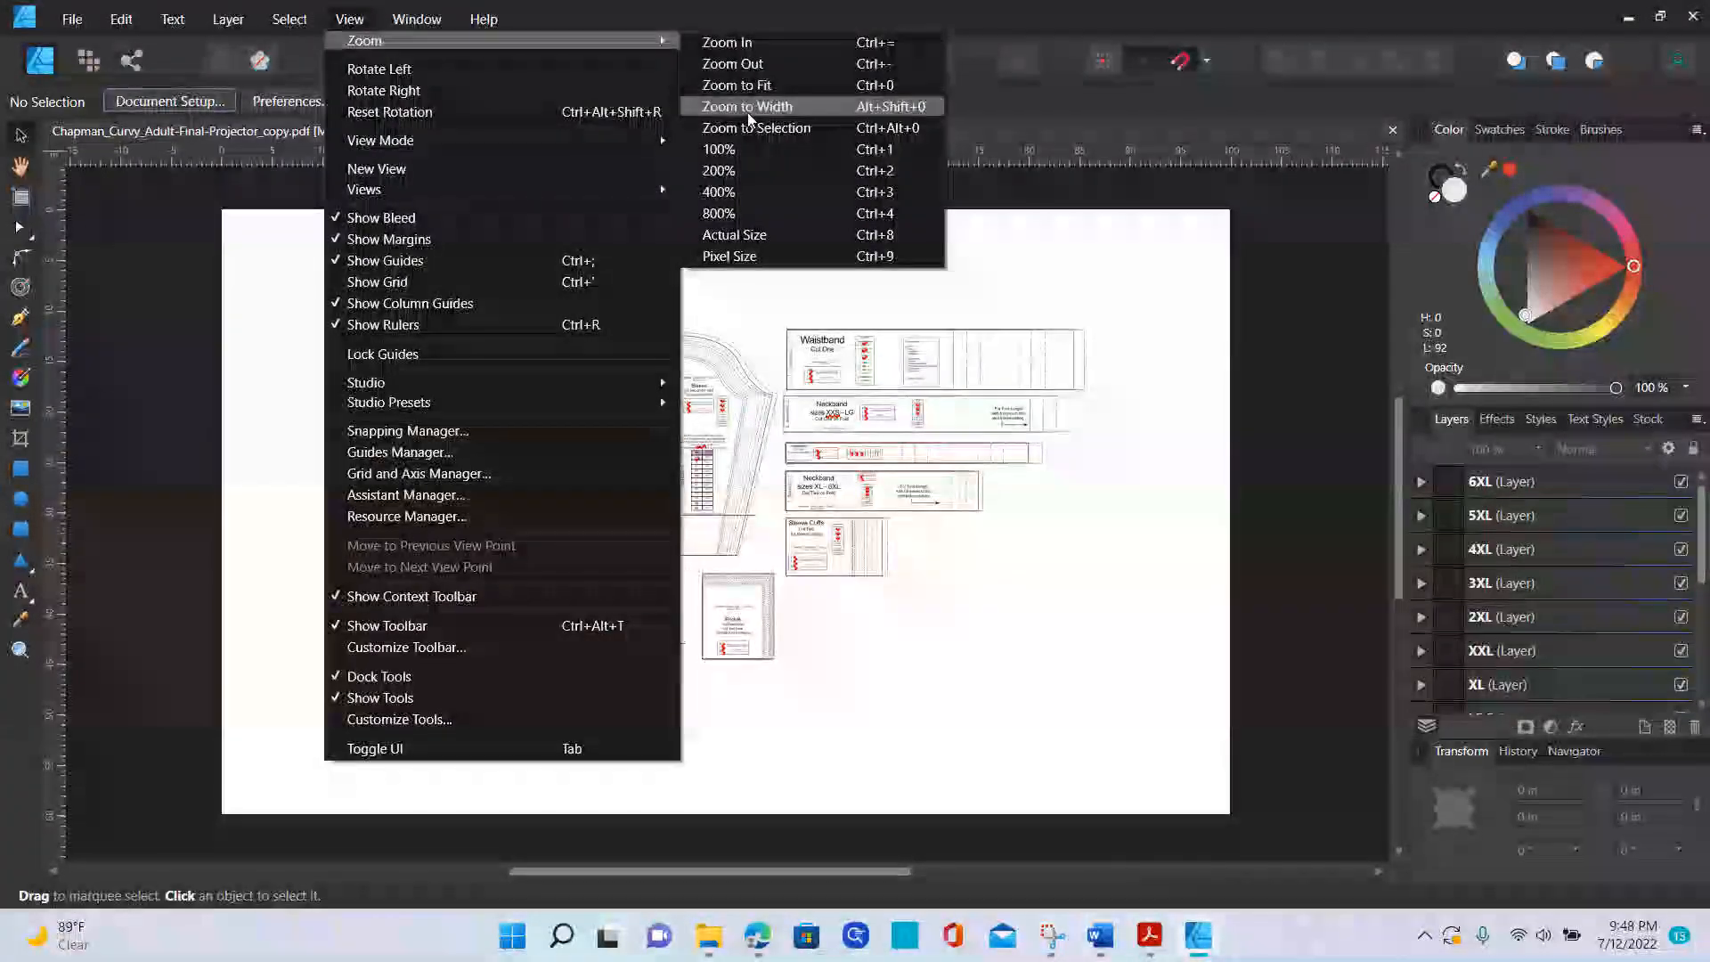
pyautogui.click(747, 112)
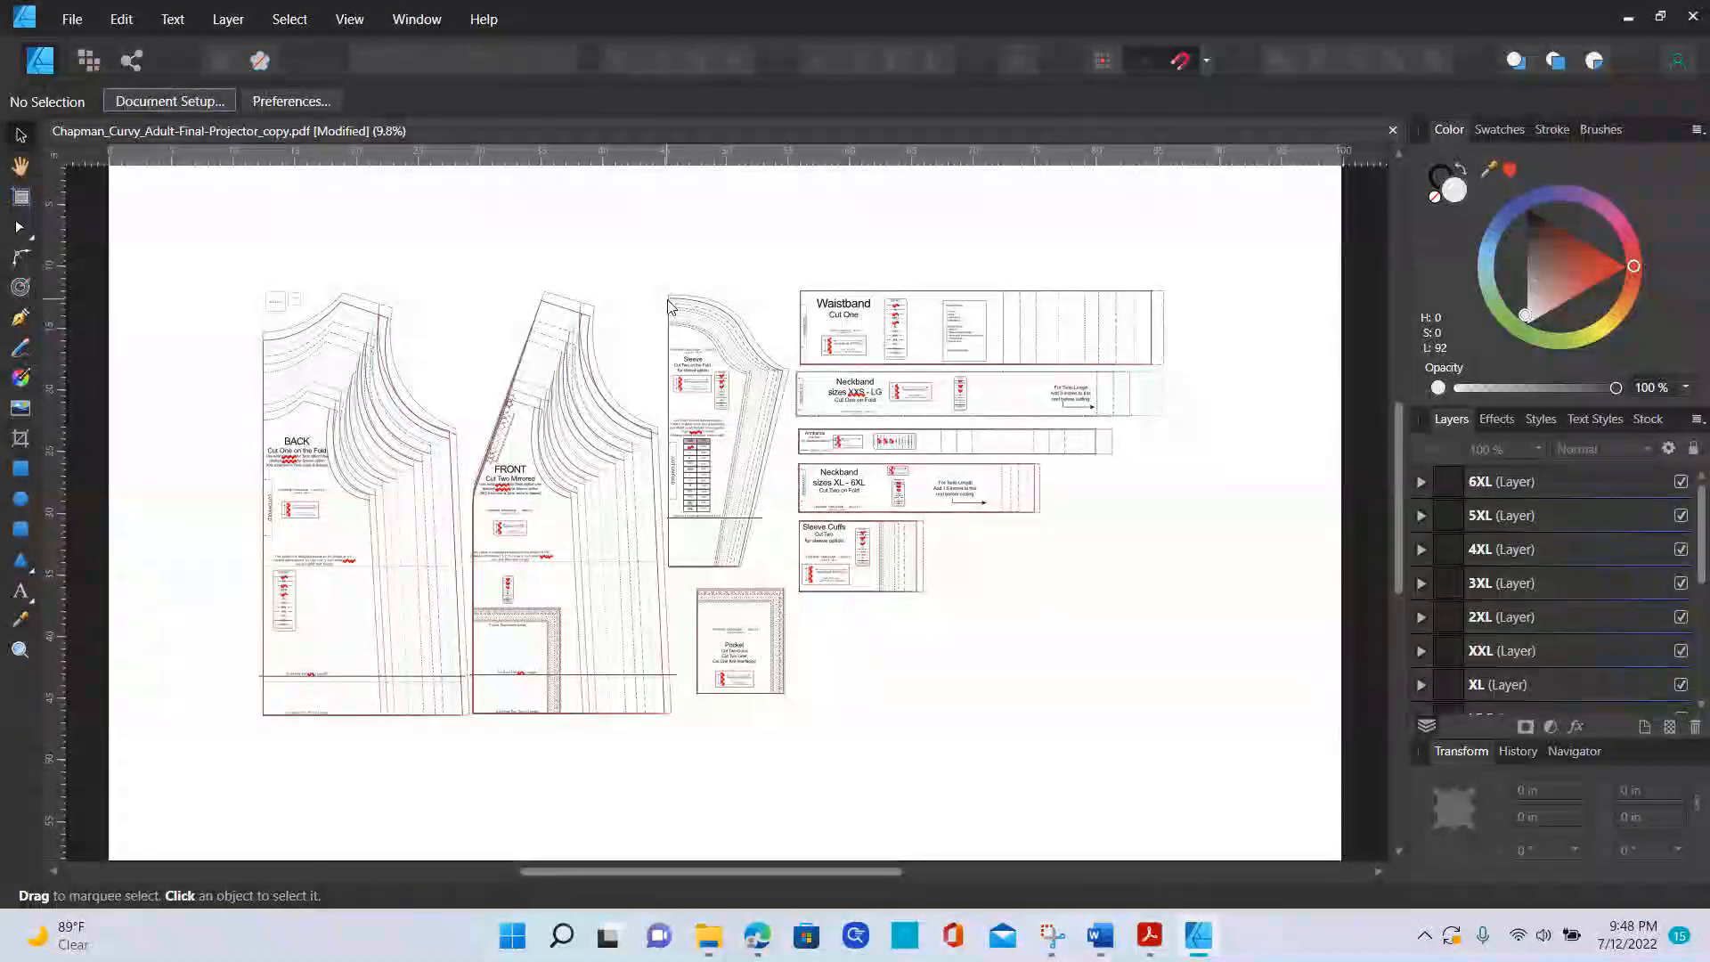
pyautogui.scroll(5, 548, 285)
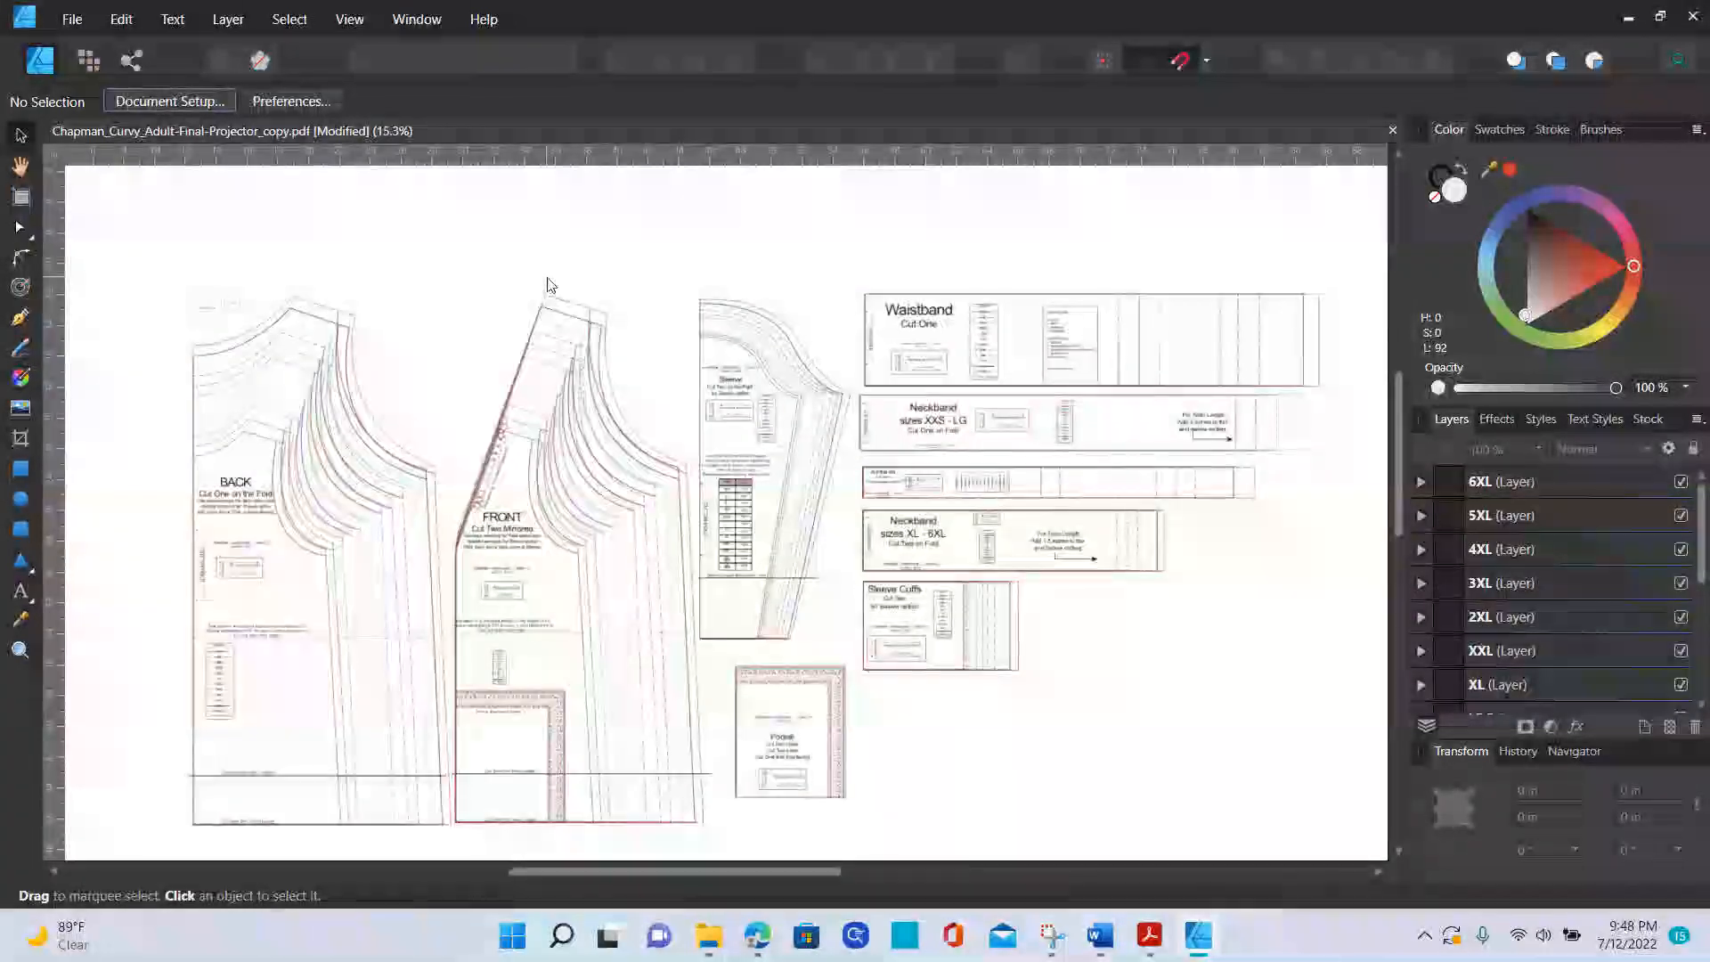
pyautogui.scroll(-5, 547, 285)
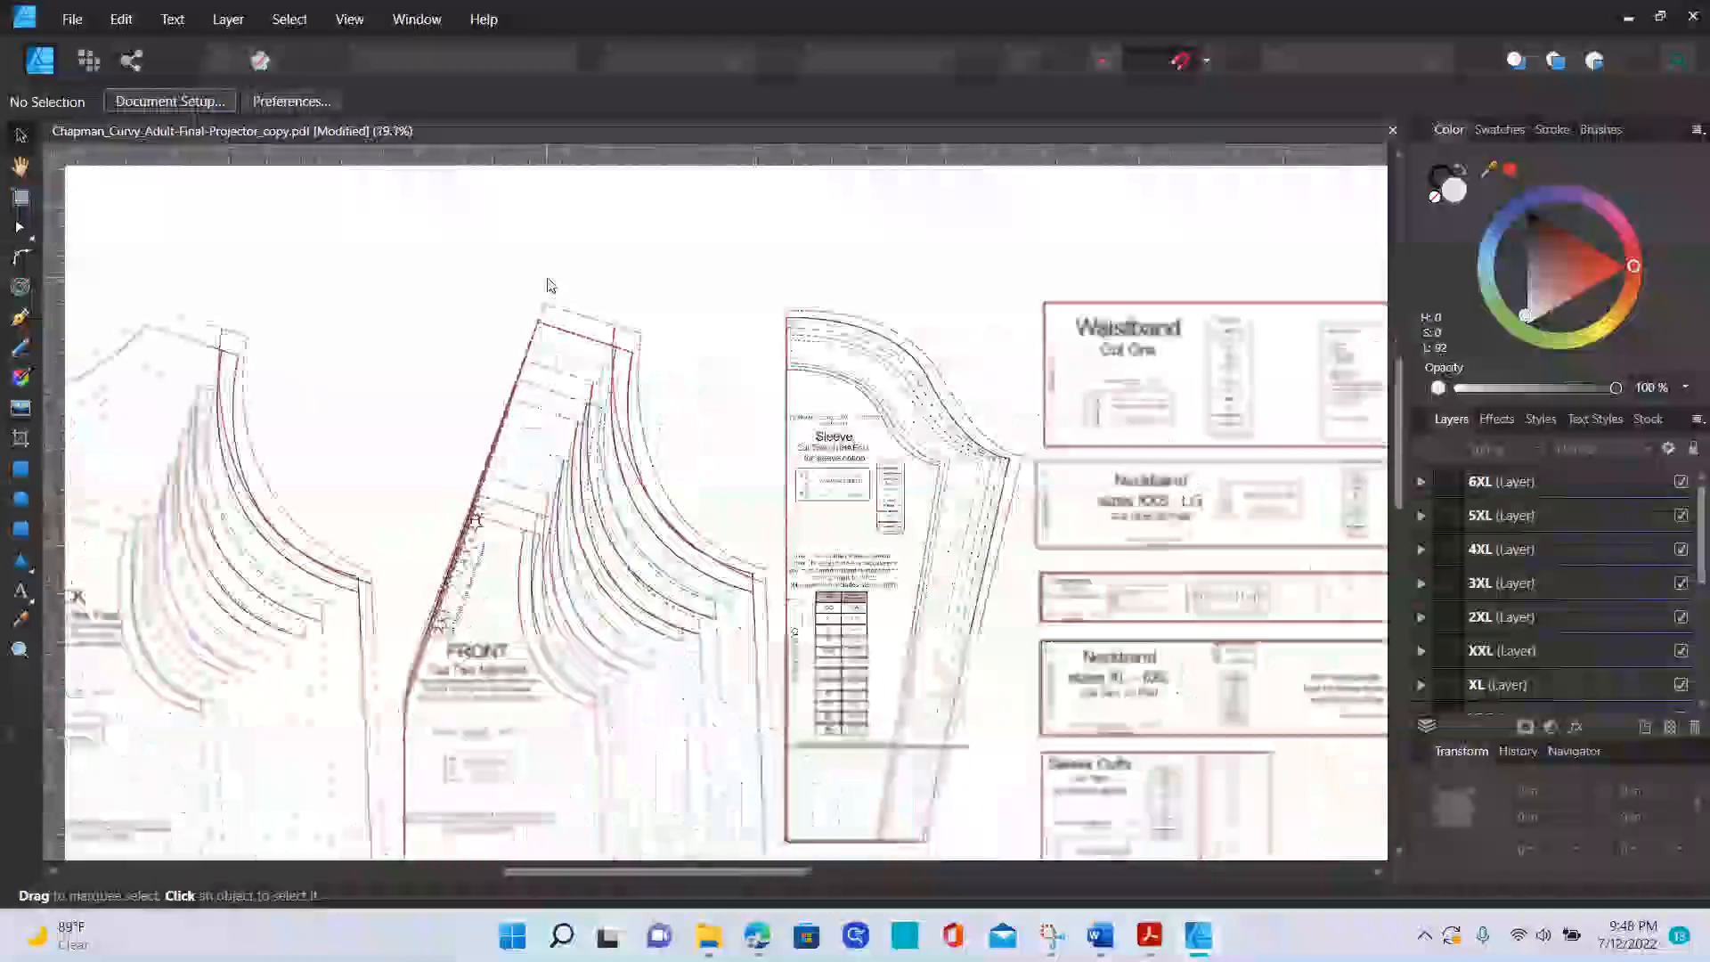
pyautogui.scroll(1, 548, 285)
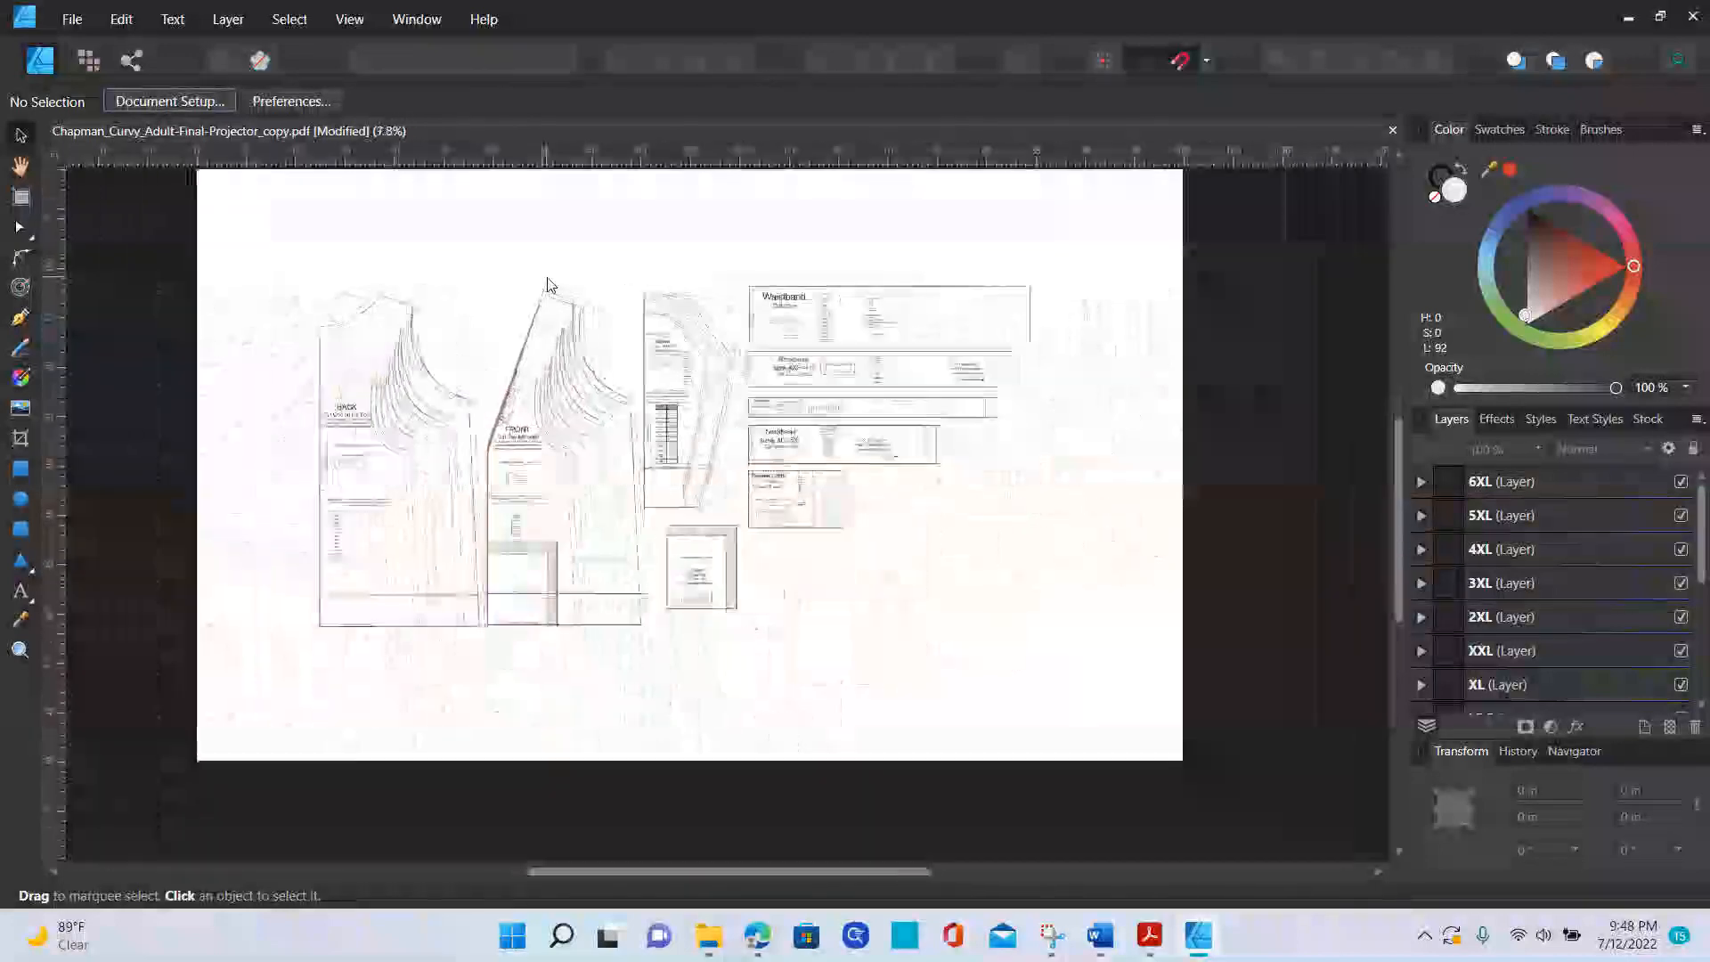
pyautogui.scroll(-2, 548, 285)
pyautogui.scroll(3, 548, 285)
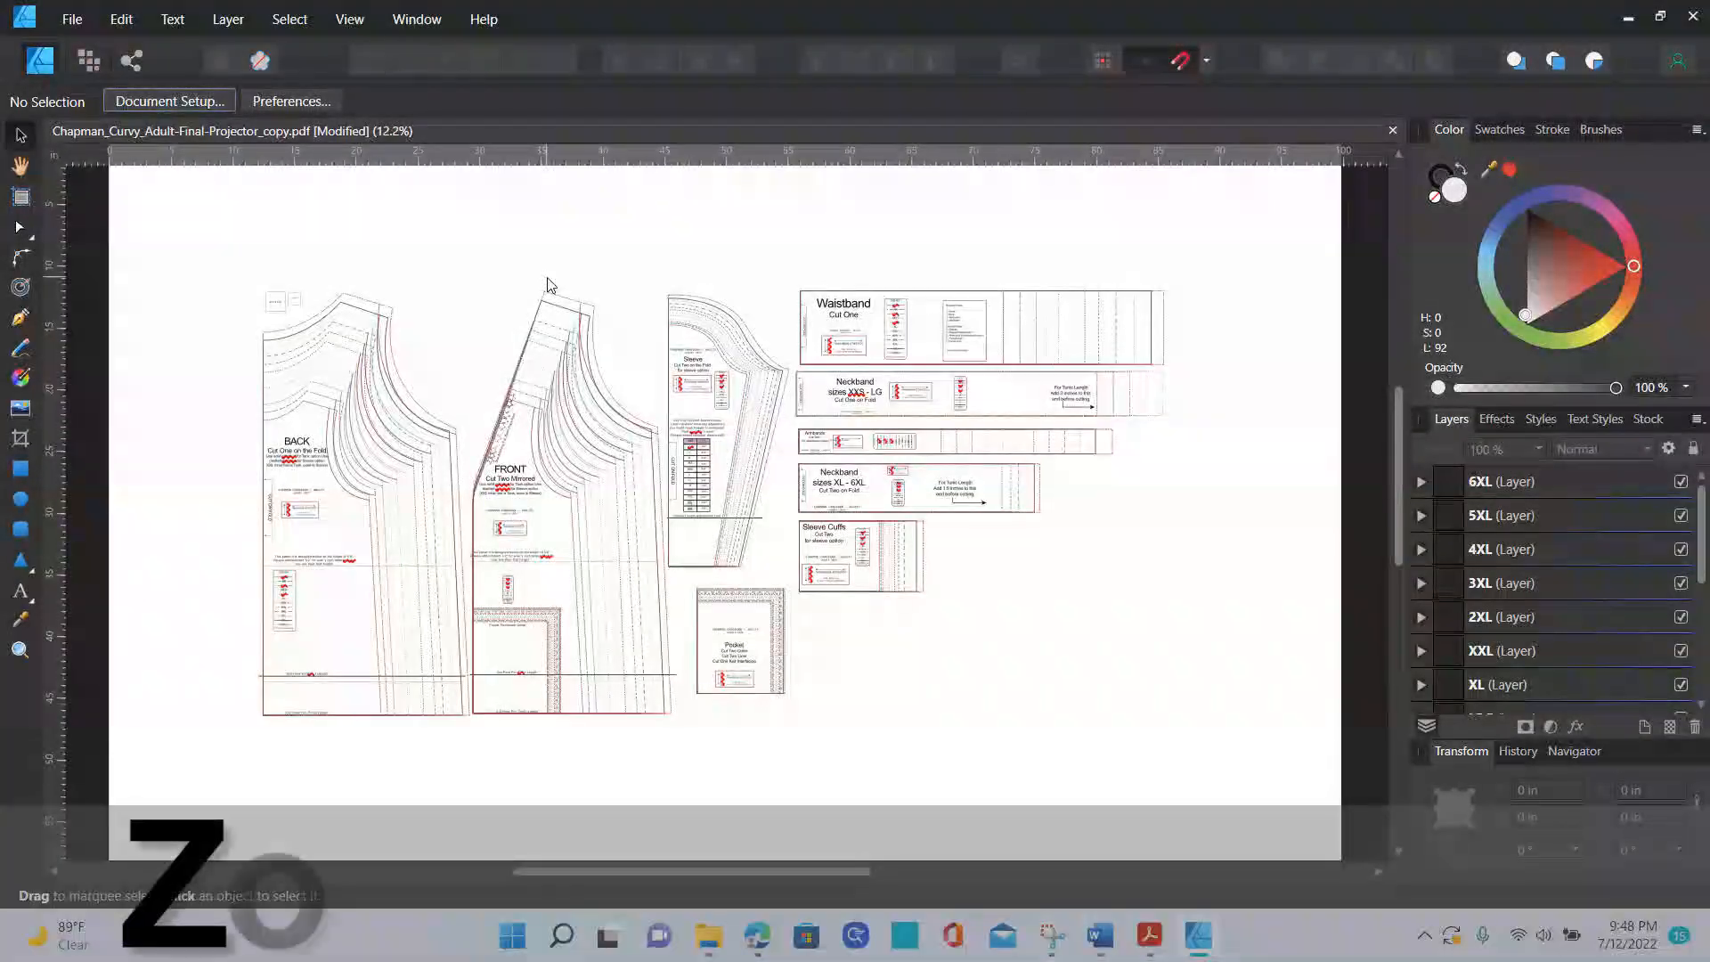
pyautogui.scroll(1, 548, 285)
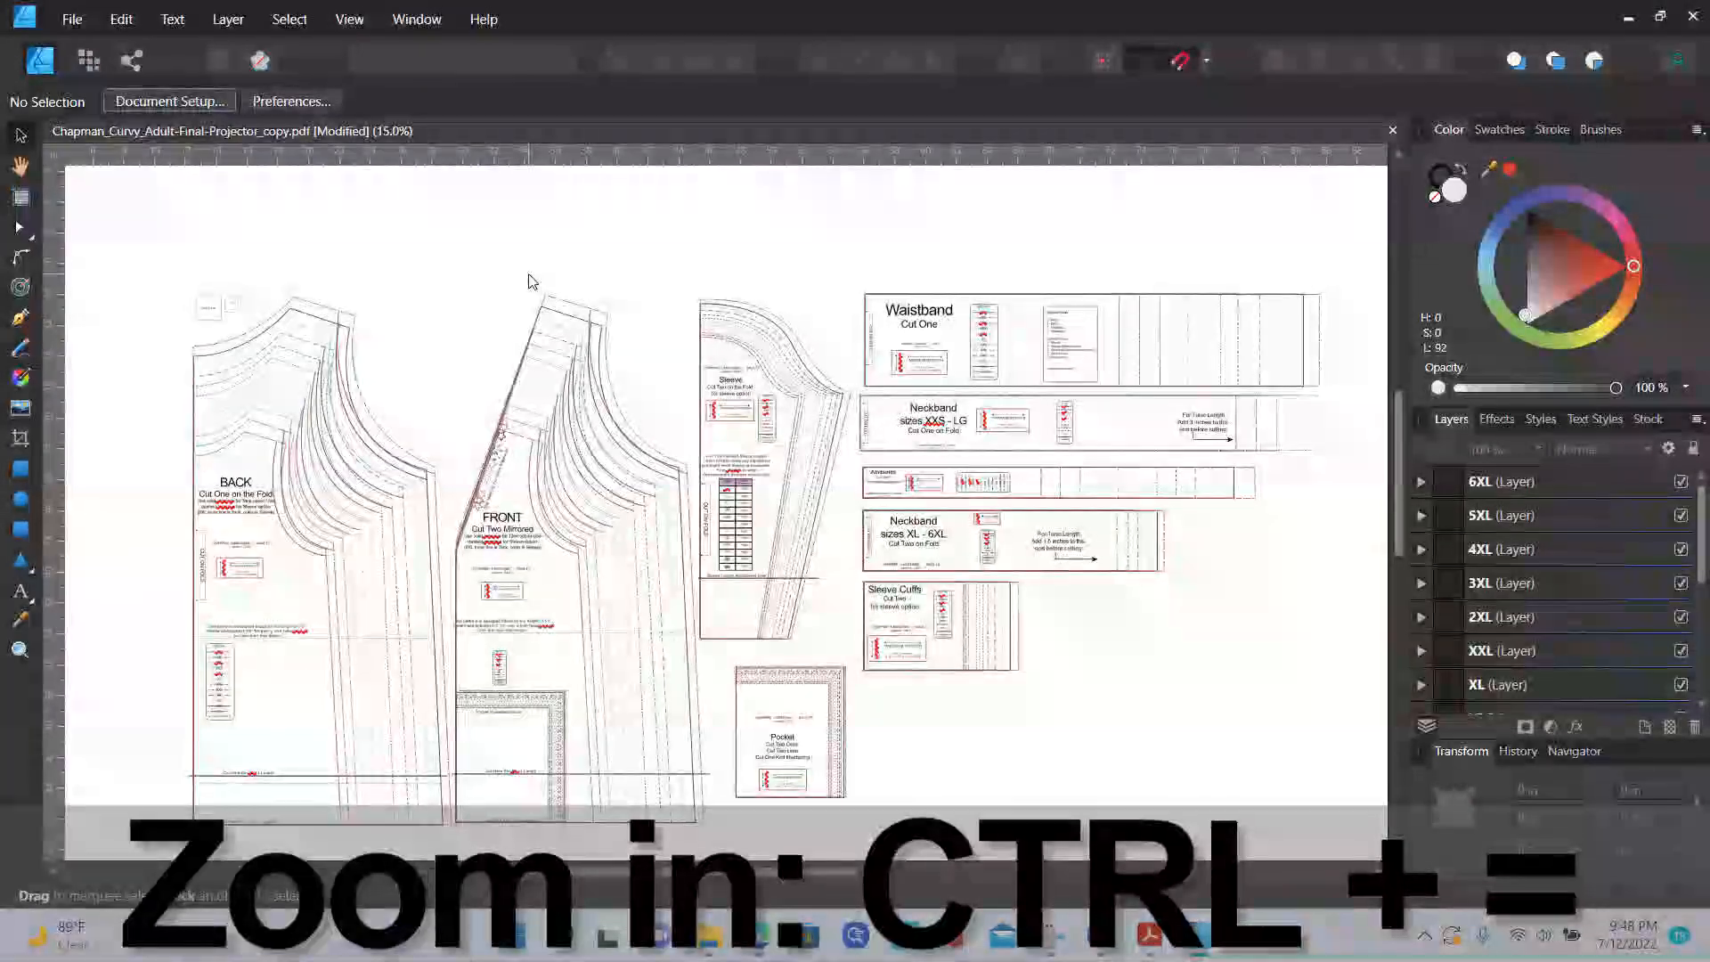
# - Magnify the pattern around the sleeve inseam chart, and zoom back out to the full set of pieces
pyautogui.hotkey('ctrl', '=')
pyautogui.hotkey('ctrl', '=')
pyautogui.hotkey('ctrl', '=')
pyautogui.hotkey('ctrl', '=')
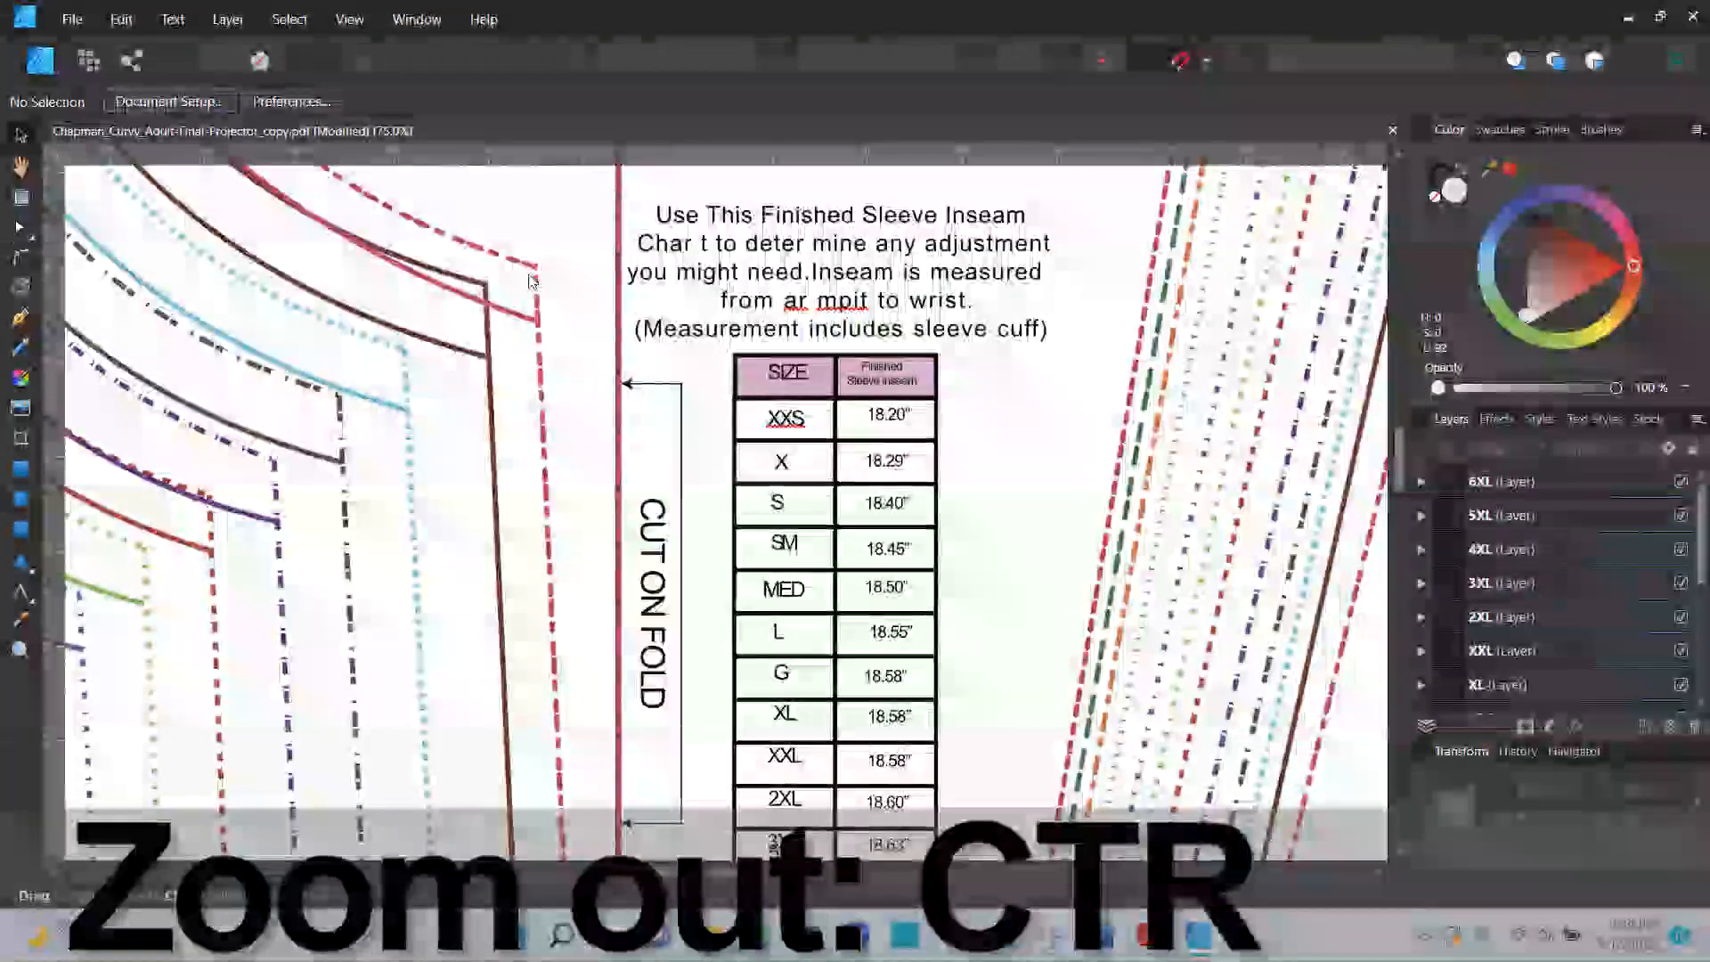
pyautogui.hotkey('ctrl', '-')
pyautogui.hotkey('ctrl', '-')
pyautogui.hotkey('ctrl', '-')
pyautogui.hotkey('ctrl', '-')
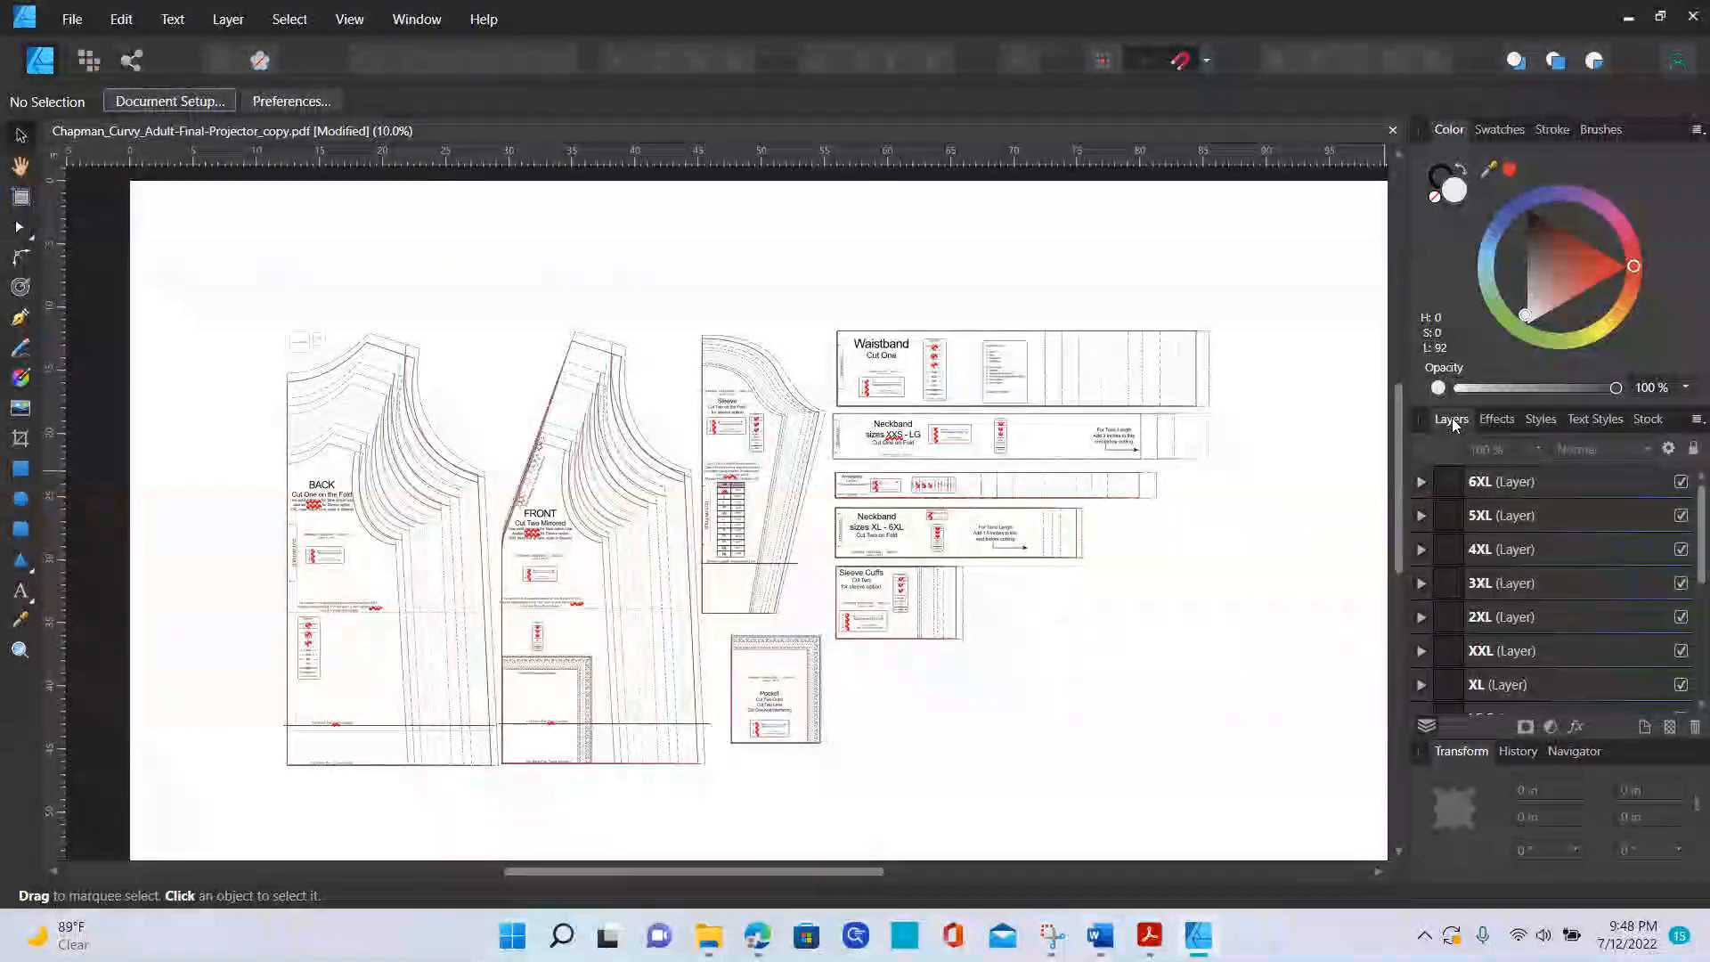
# - Detach the Layers panel, lengthen it to show more size layers, and place it over the right part of the page
pyautogui.moveTo(1448, 417); pyautogui.dragTo(962, 285)
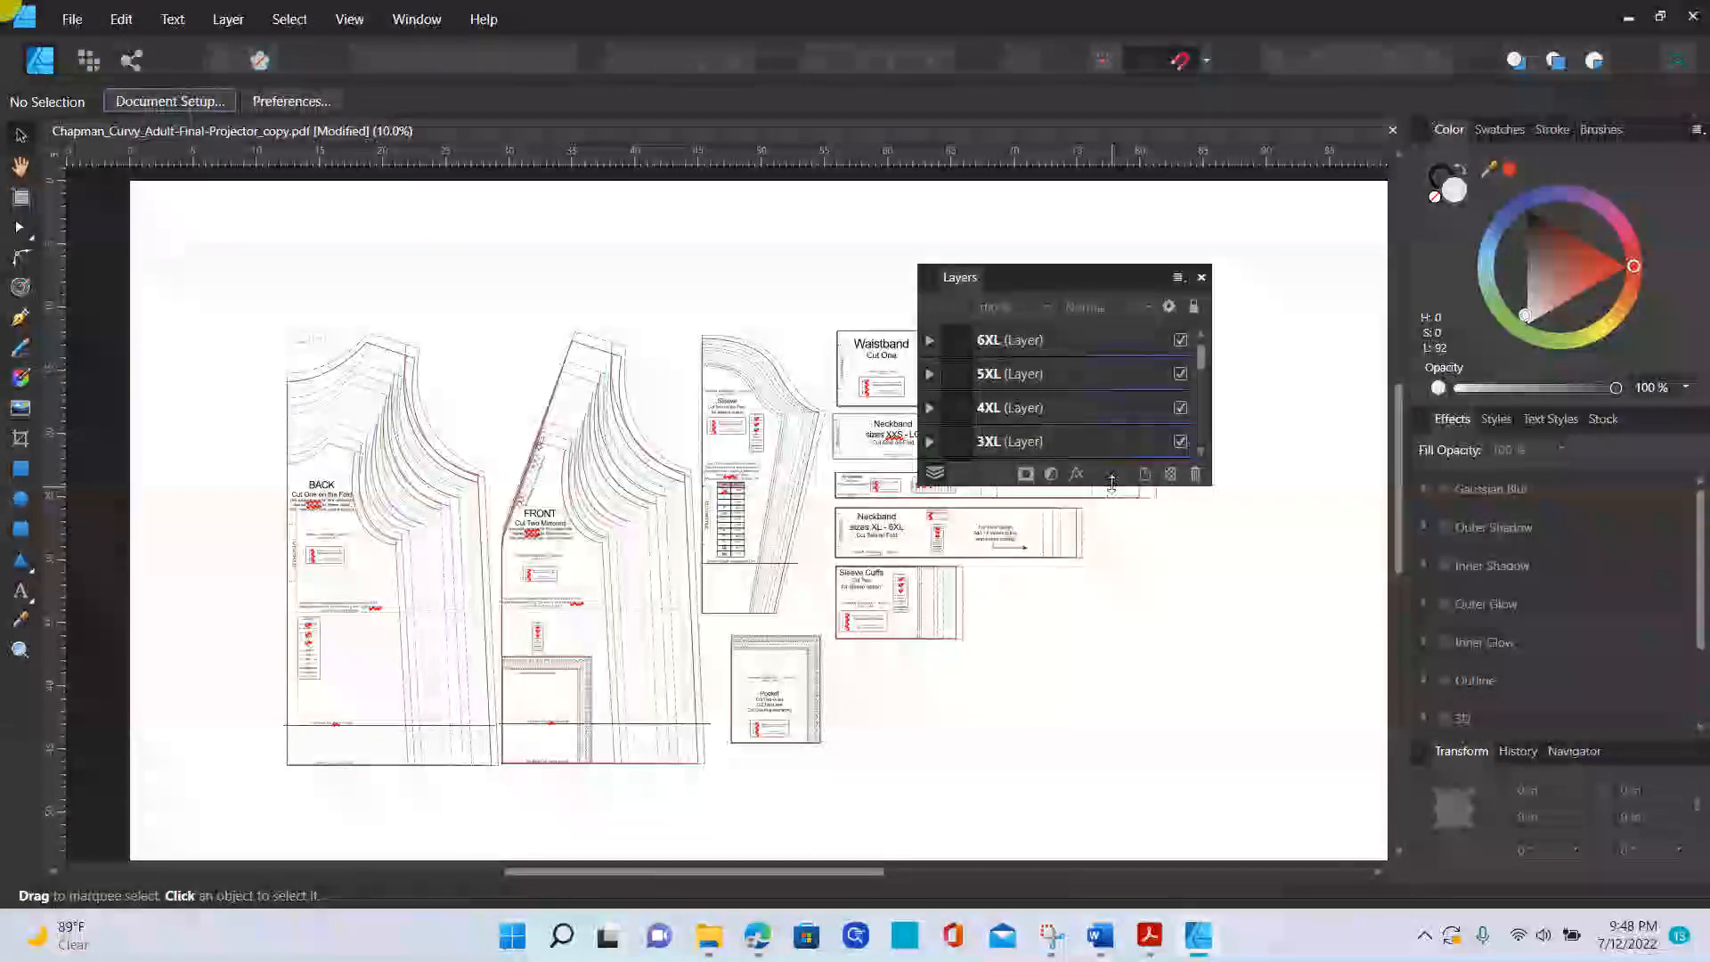
pyautogui.moveTo(1112, 482); pyautogui.dragTo(1136, 756)
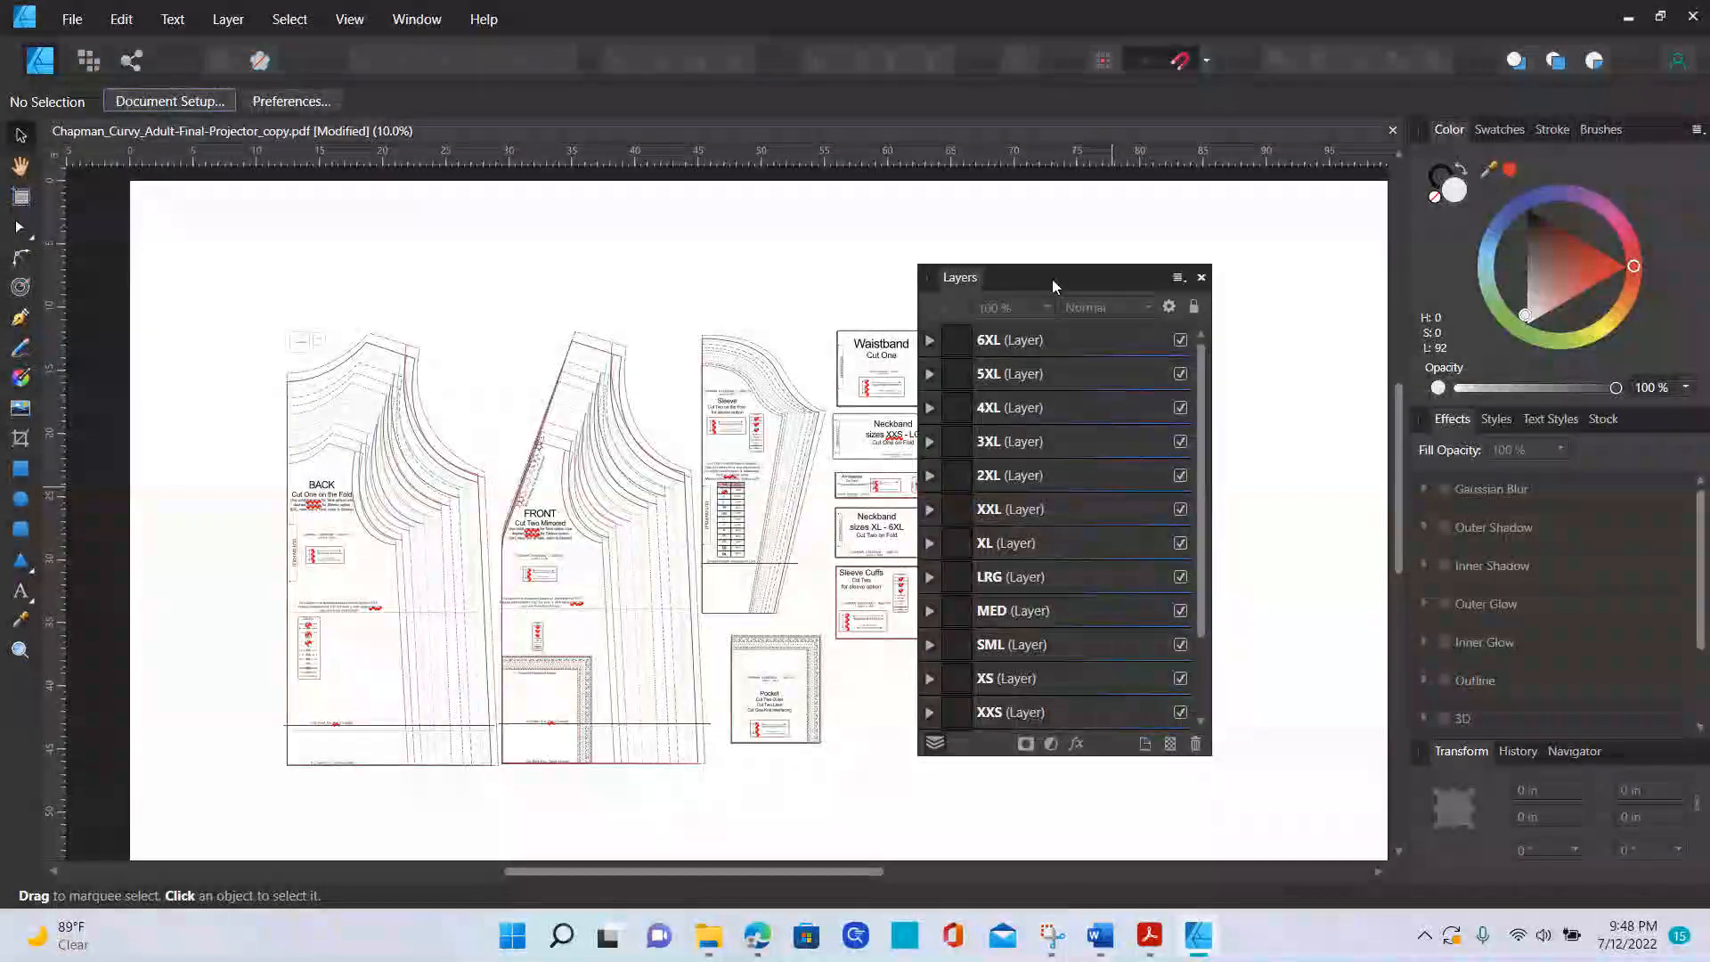
pyautogui.moveTo(1052, 285); pyautogui.dragTo(1174, 223)
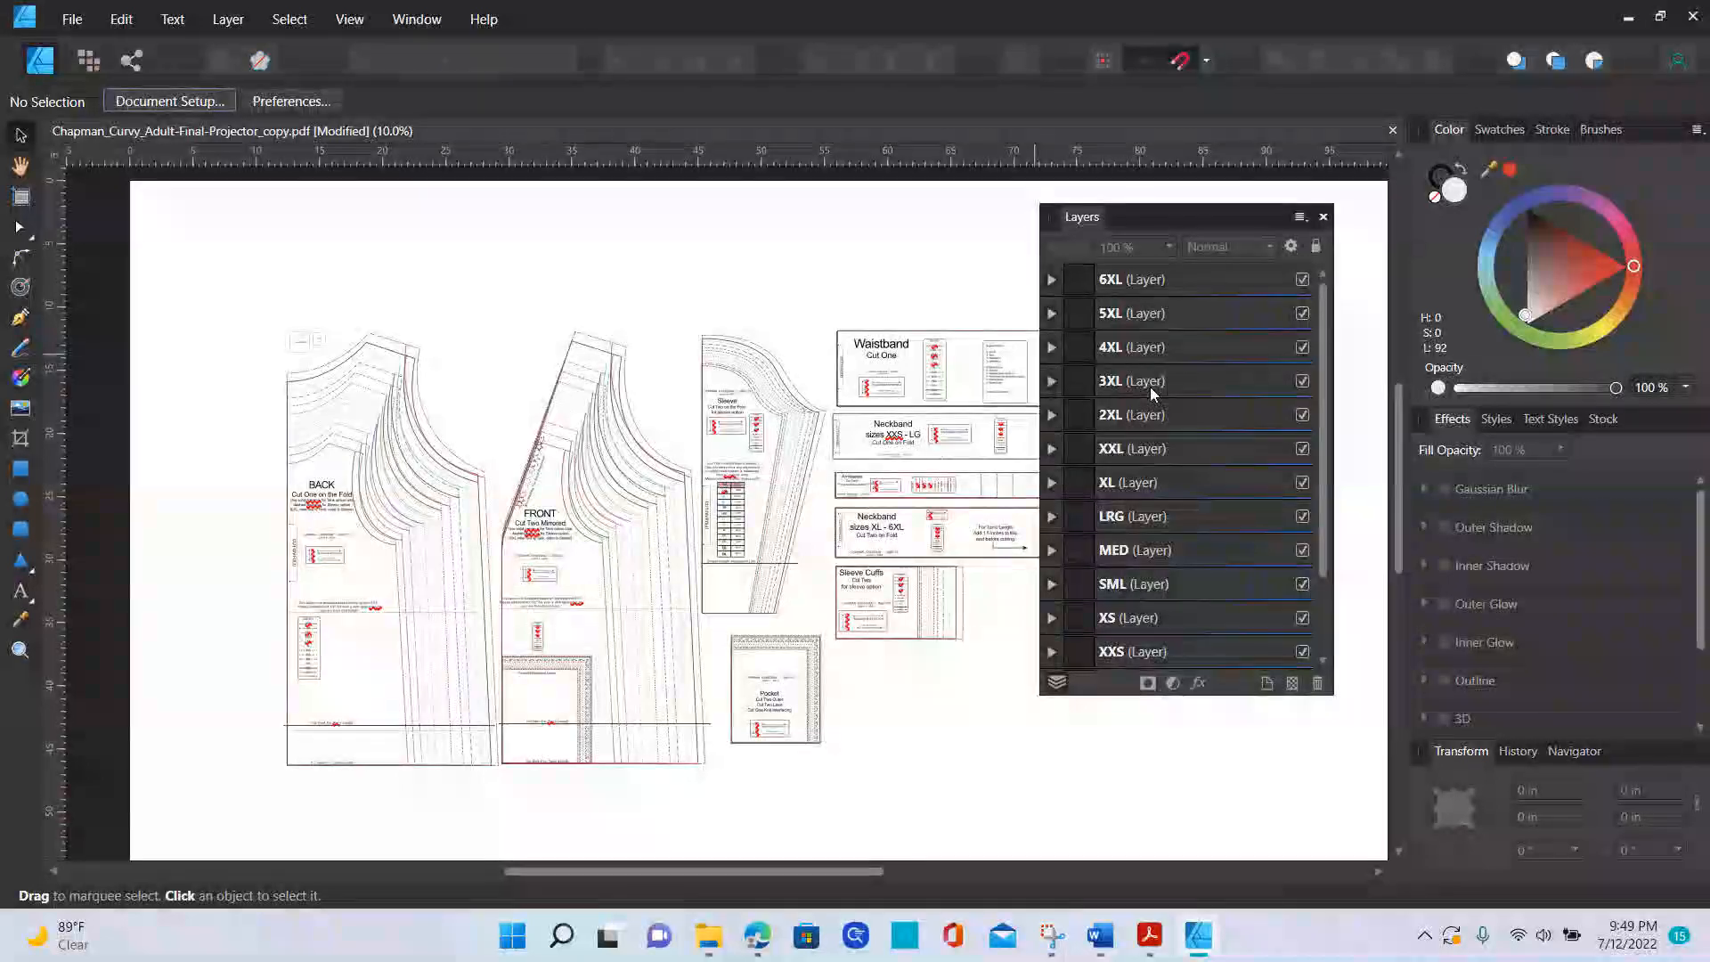
# - Expand the 6XL layer, examine the objects it contains, and collapse it again
pyautogui.click(1051, 282)
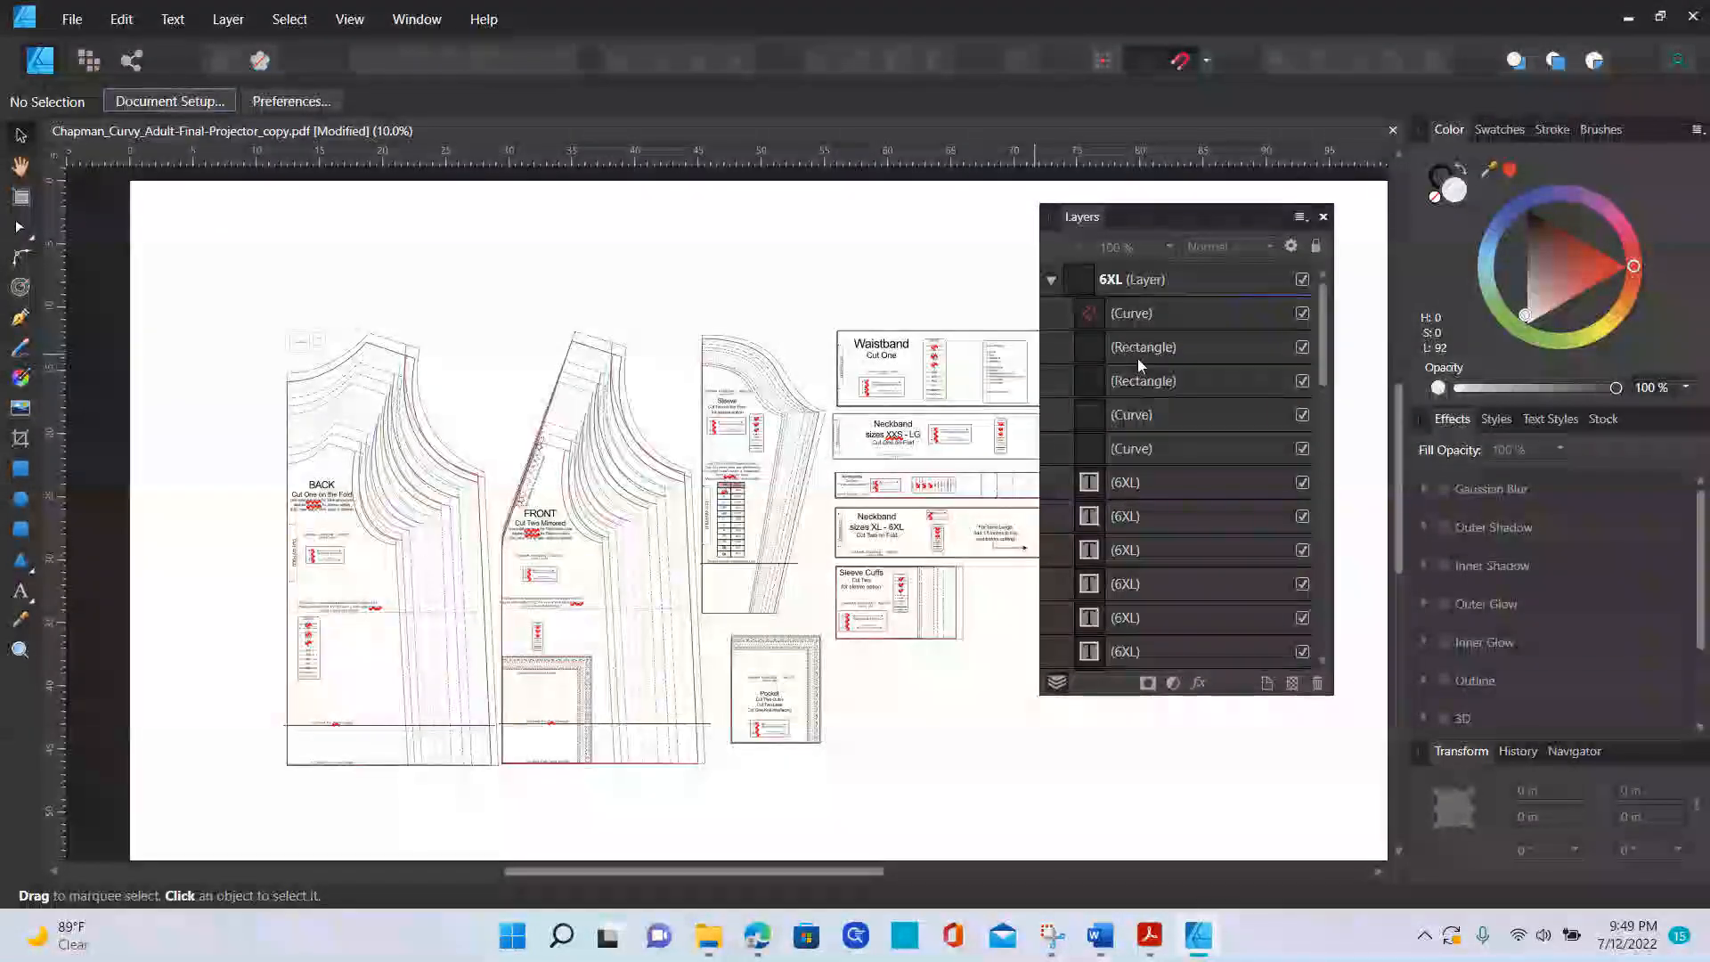
pyautogui.scroll(-3, 1131, 382)
pyautogui.scroll(3, 1147, 381)
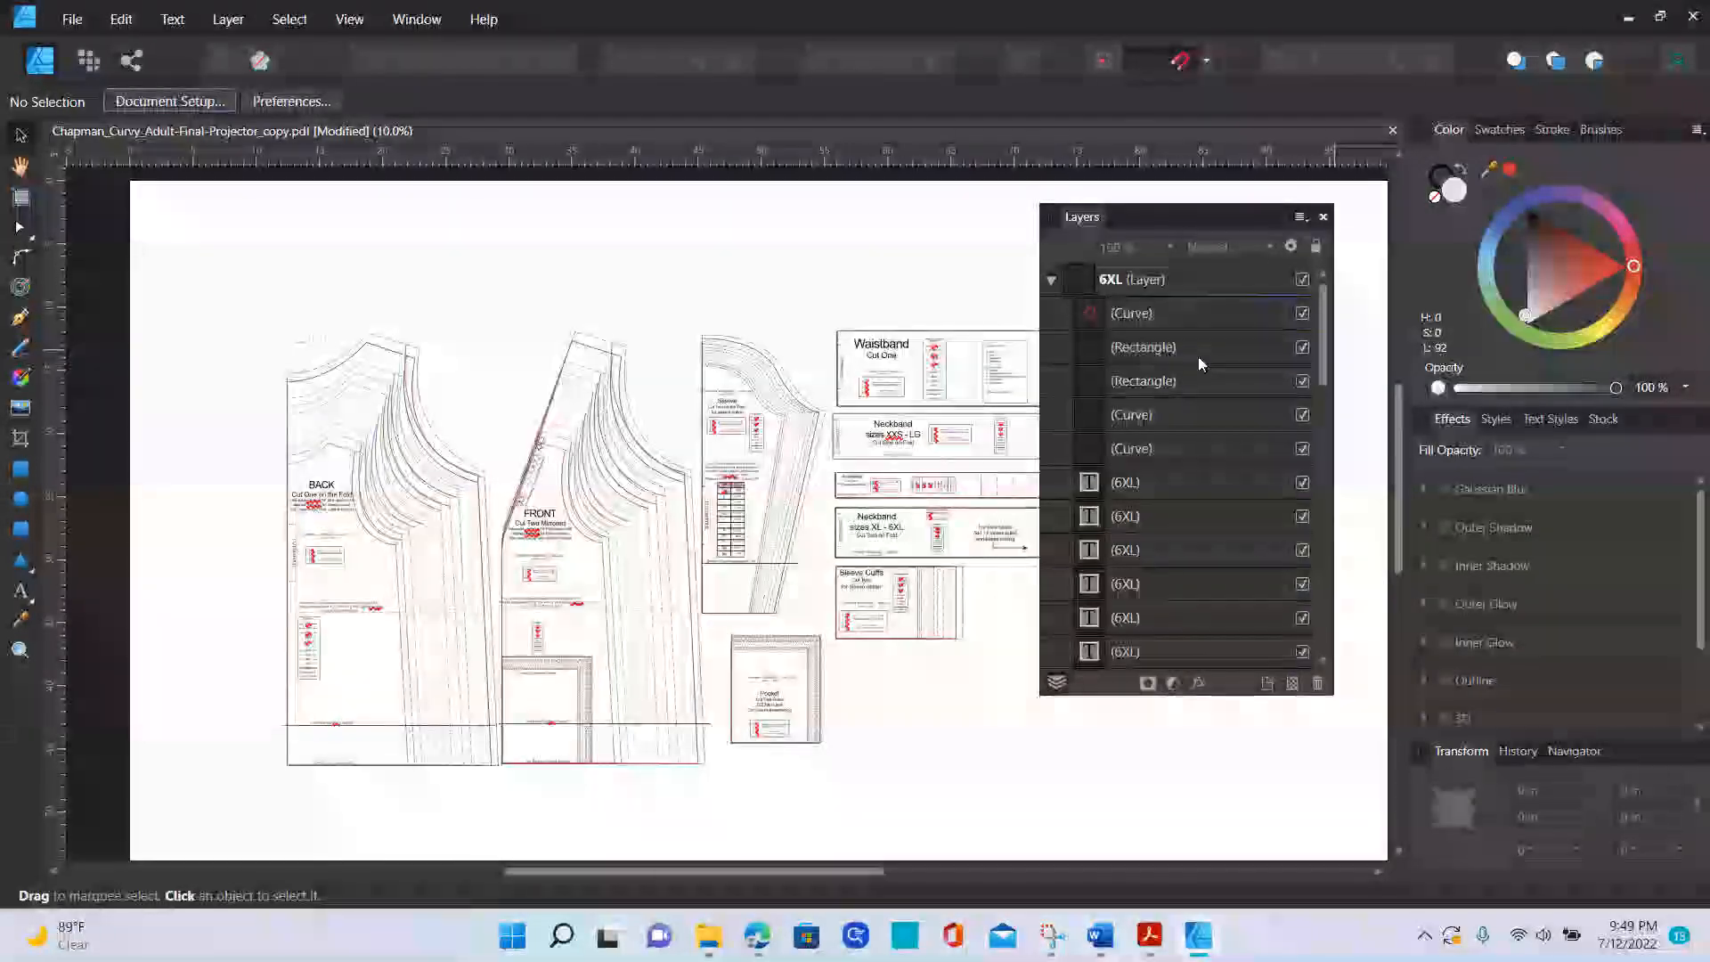
pyautogui.click(1051, 279)
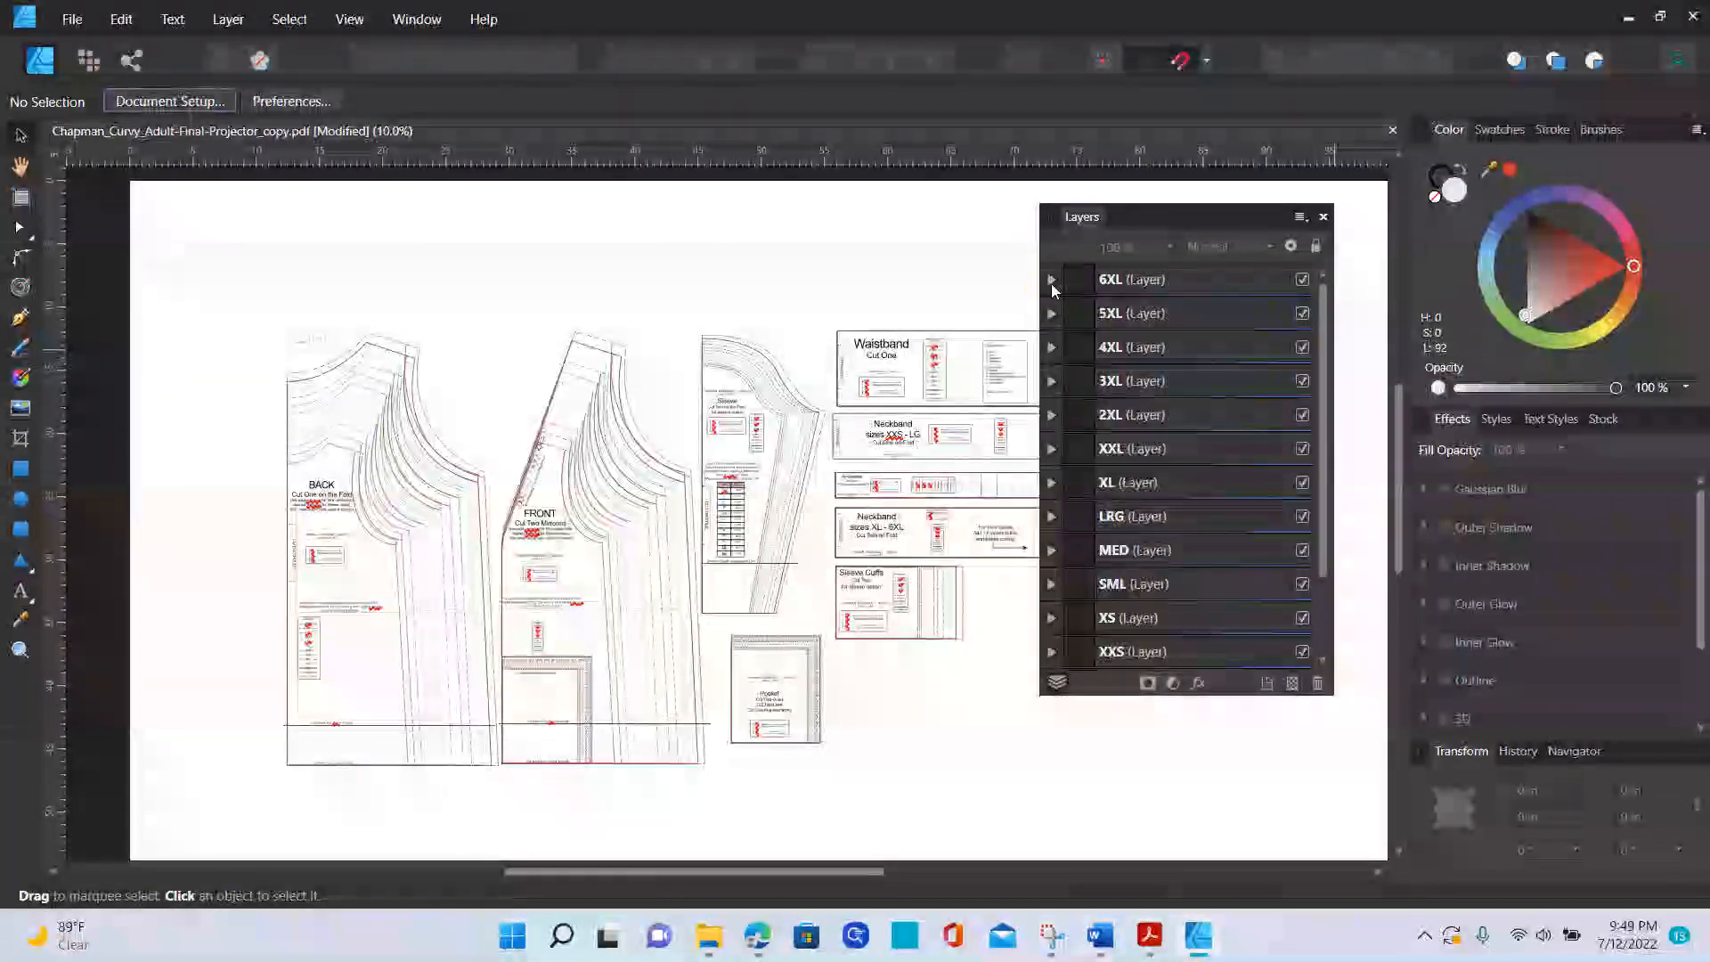
# - Hide every size layer from 6XL down to XL
pyautogui.click(1302, 280)
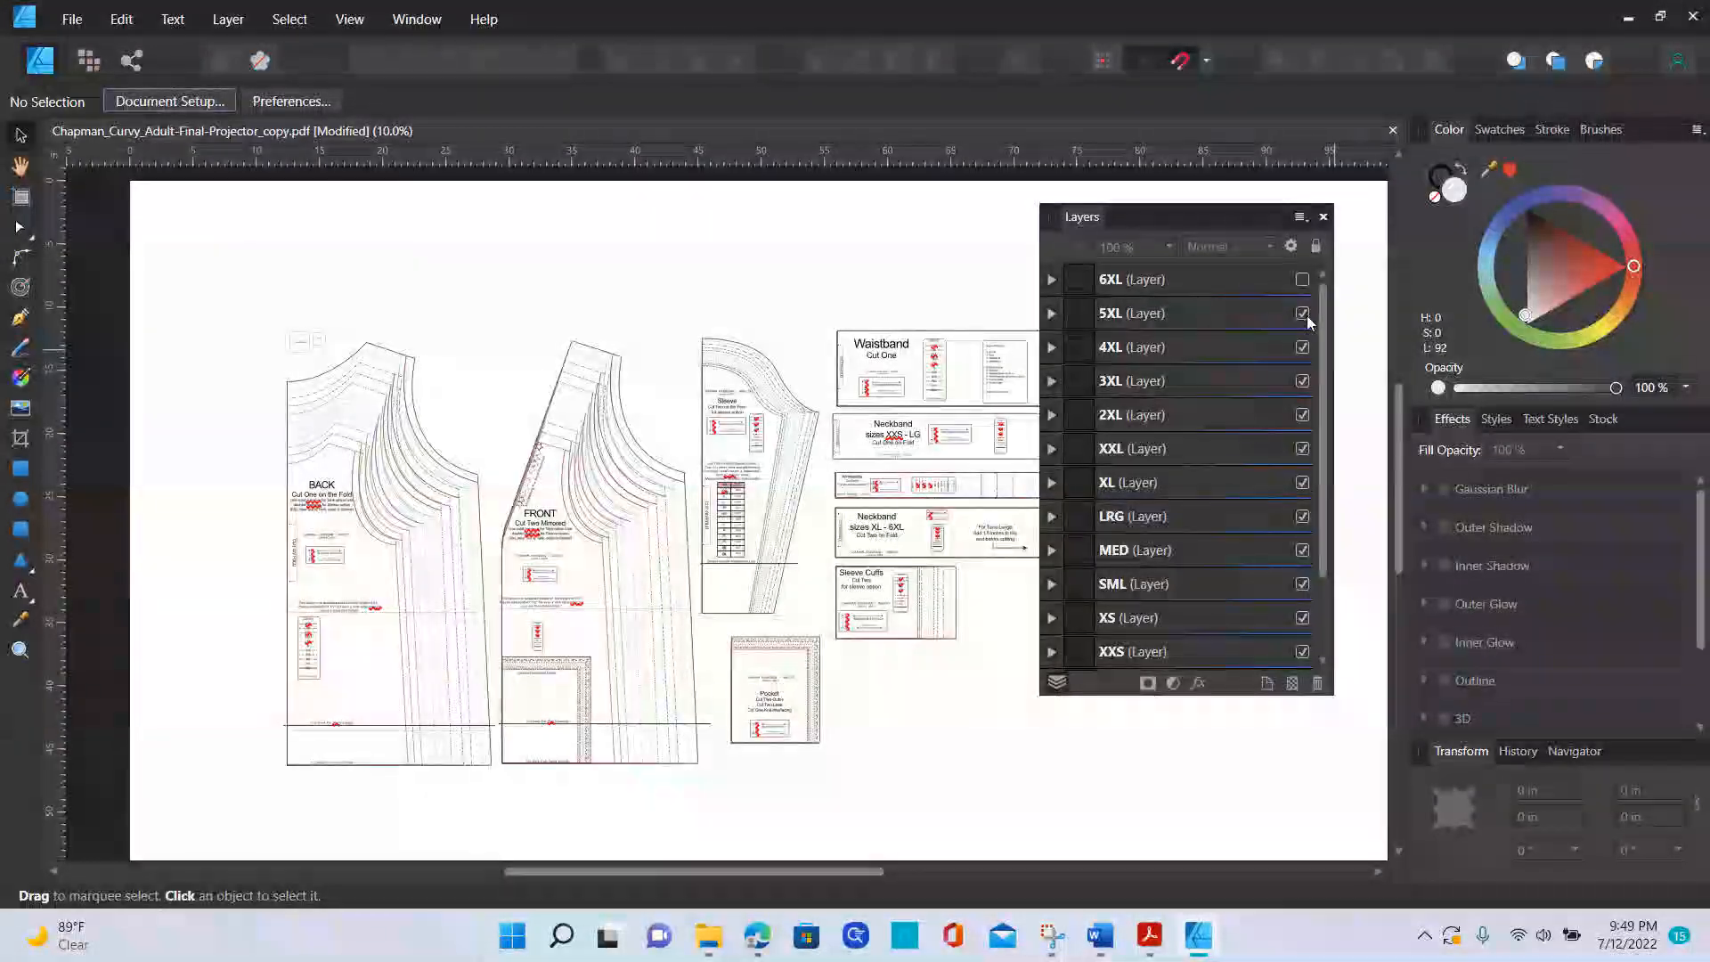
pyautogui.click(1302, 314)
pyautogui.click(1302, 347)
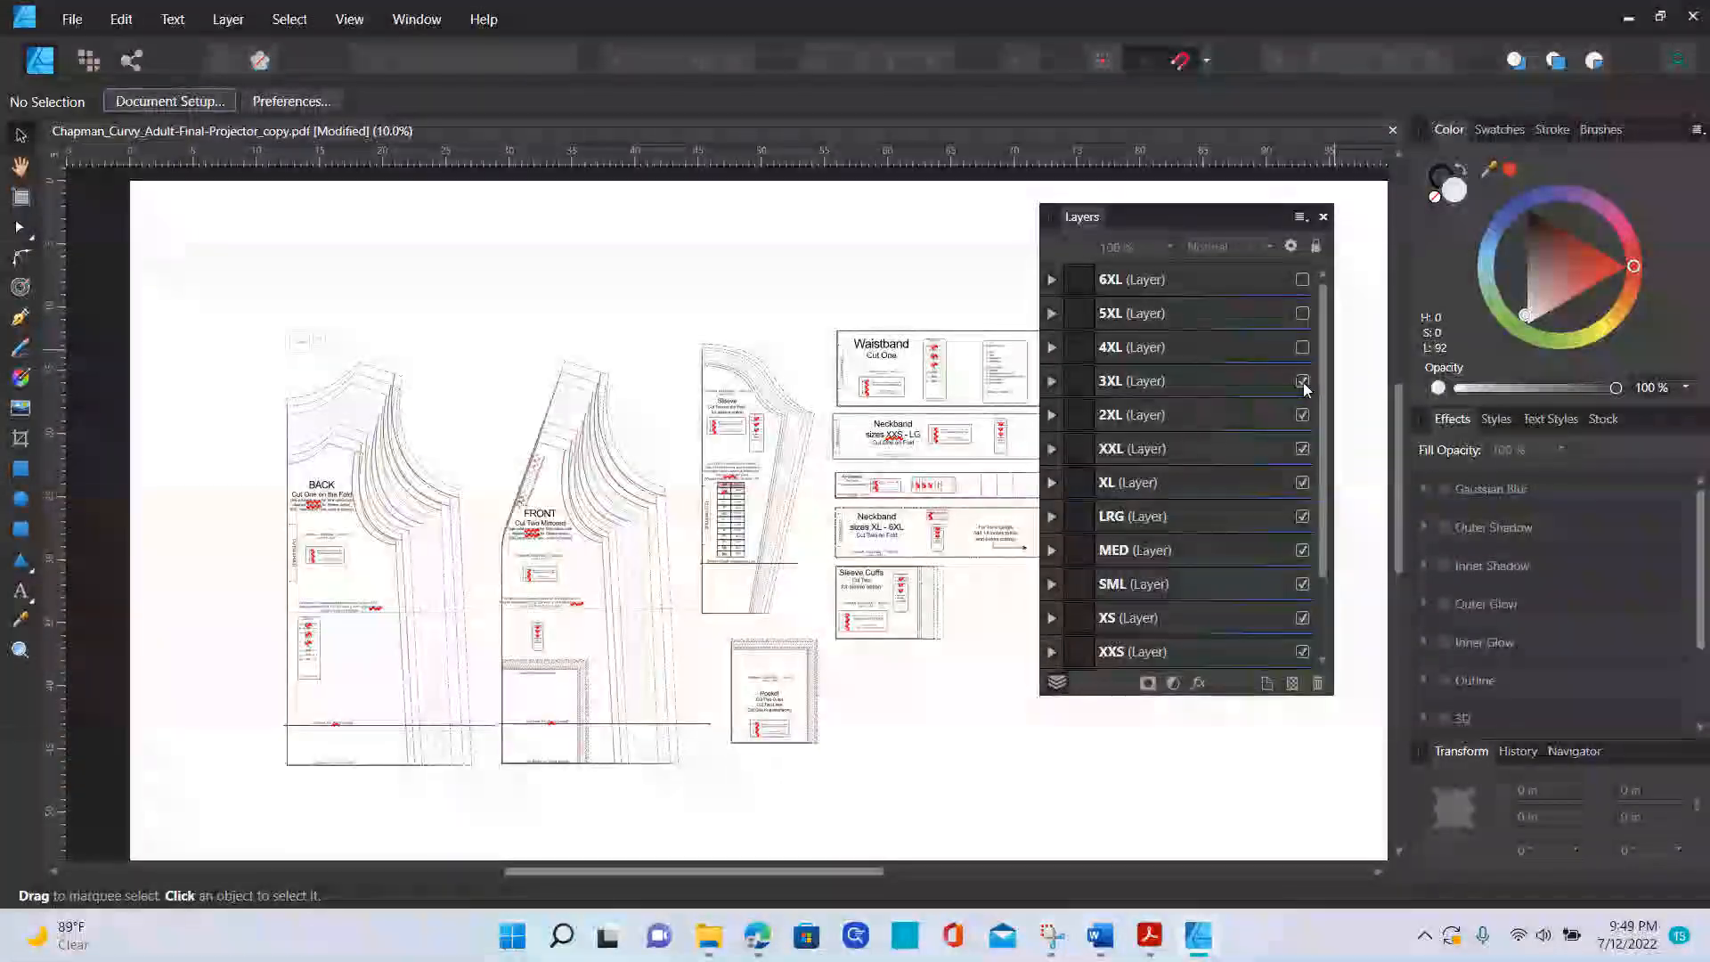
pyautogui.click(1302, 415)
pyautogui.click(1302, 449)
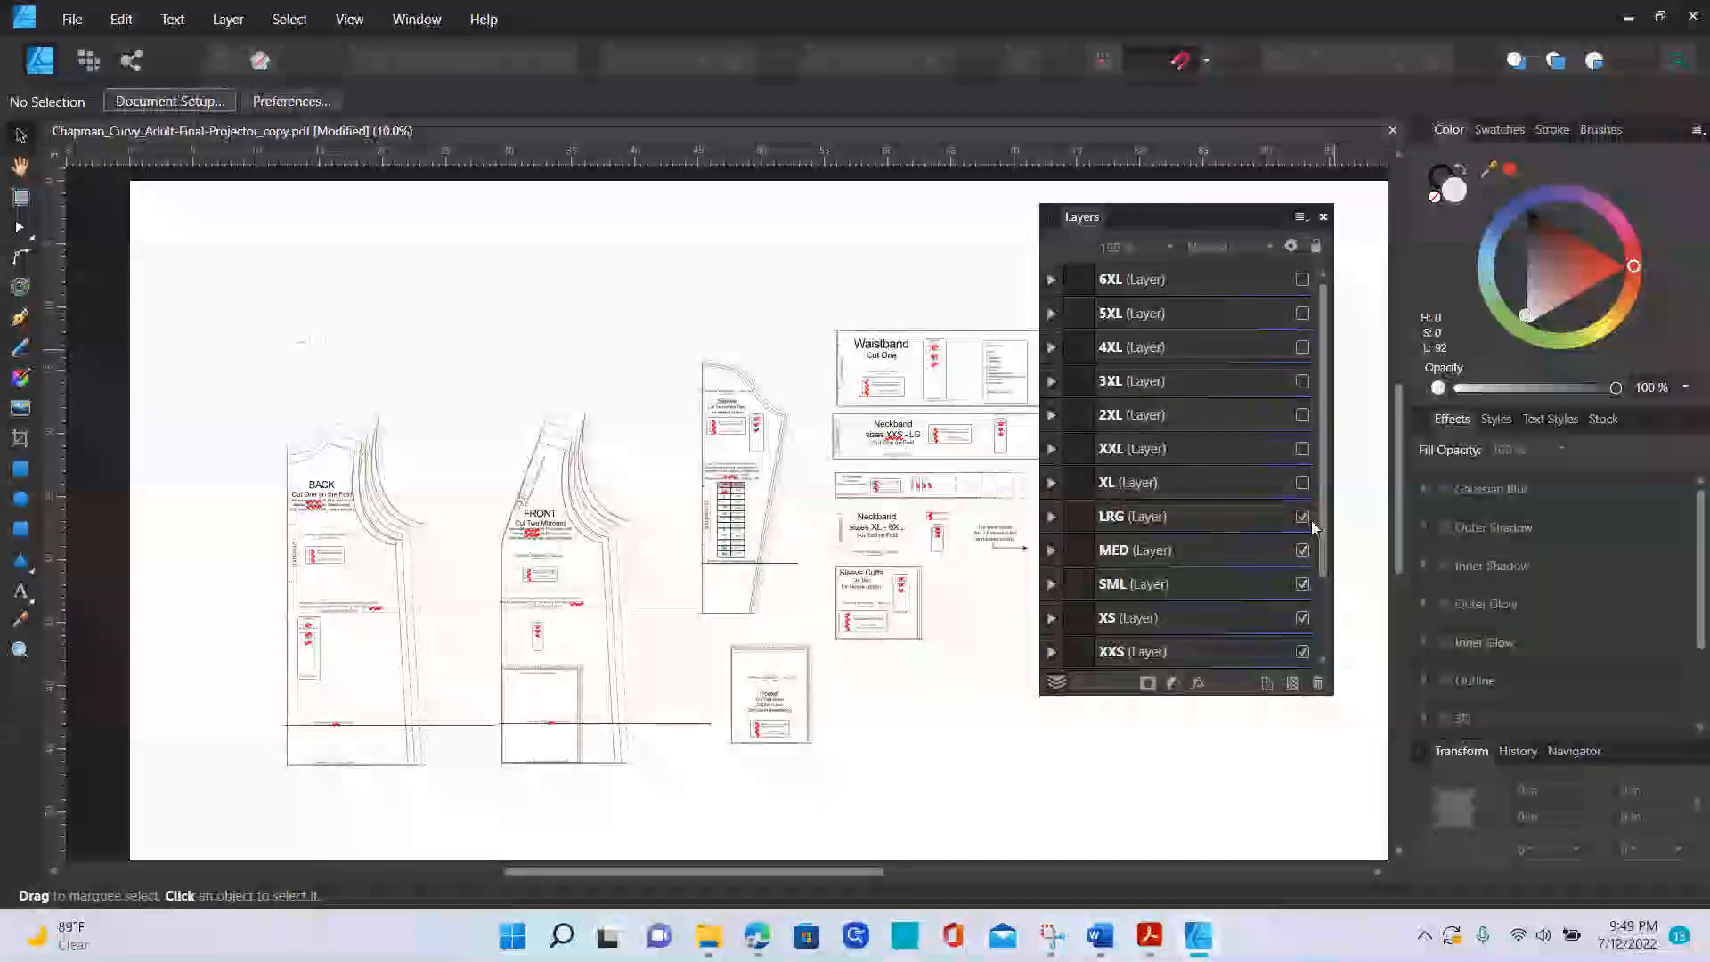
# - Show the XL and XXL layers again on the pattern, and hide both once more
pyautogui.click(1303, 484)
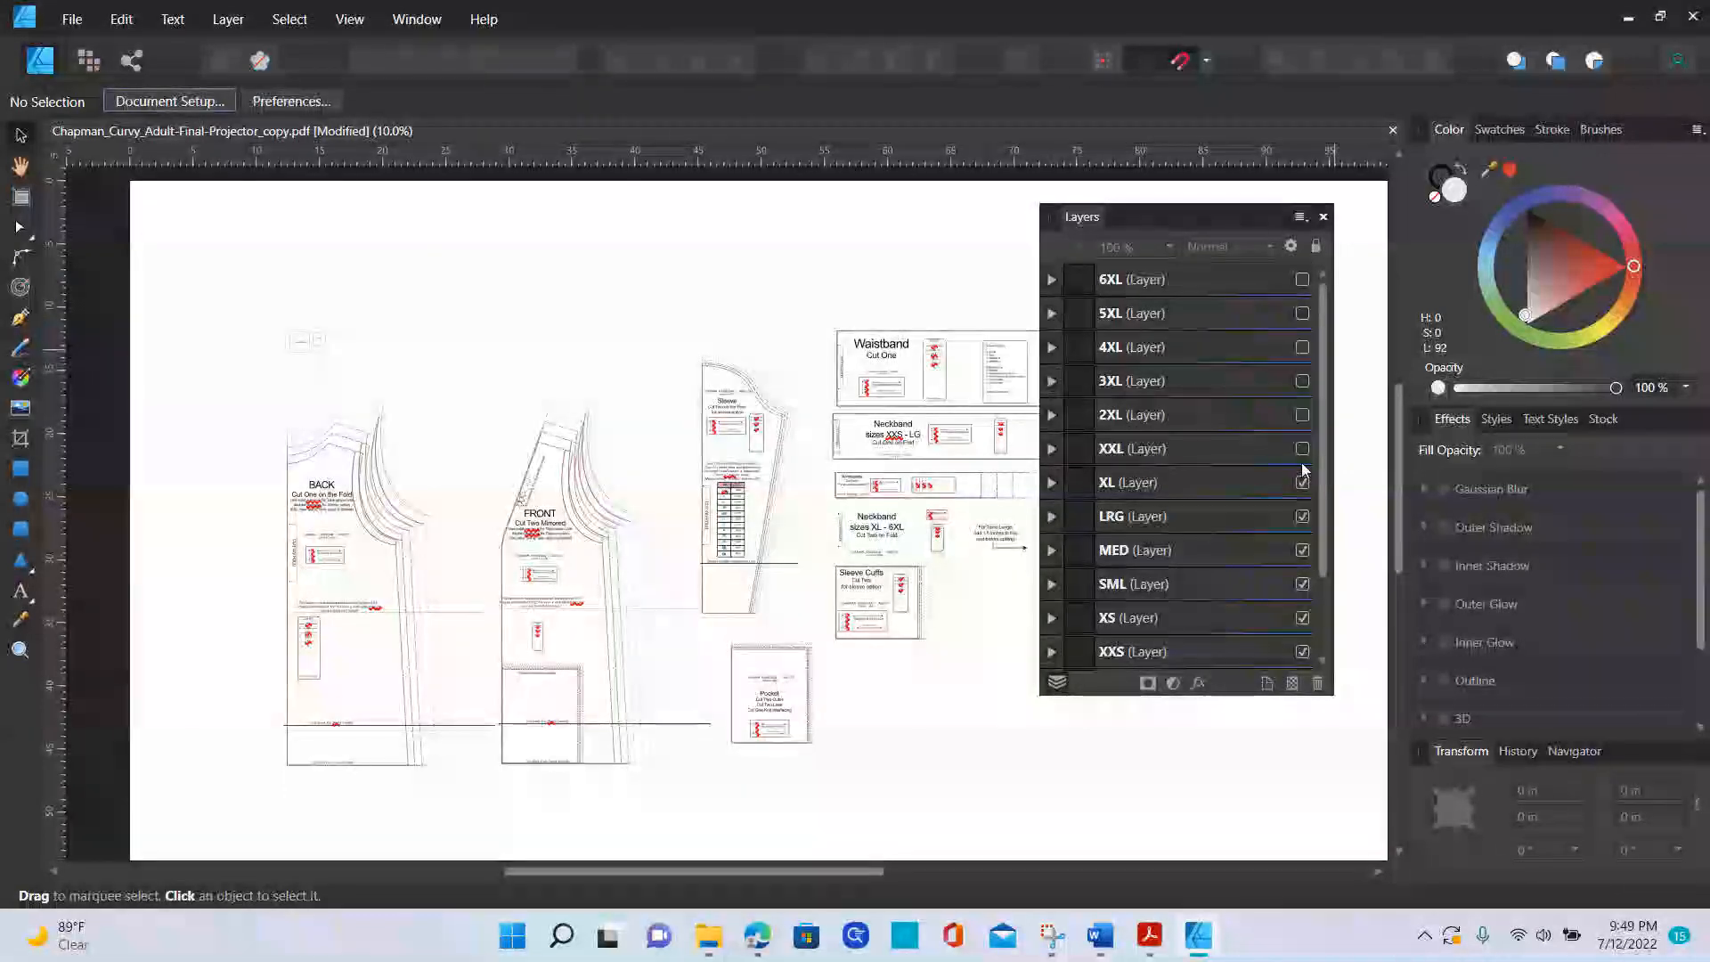
pyautogui.click(1301, 449)
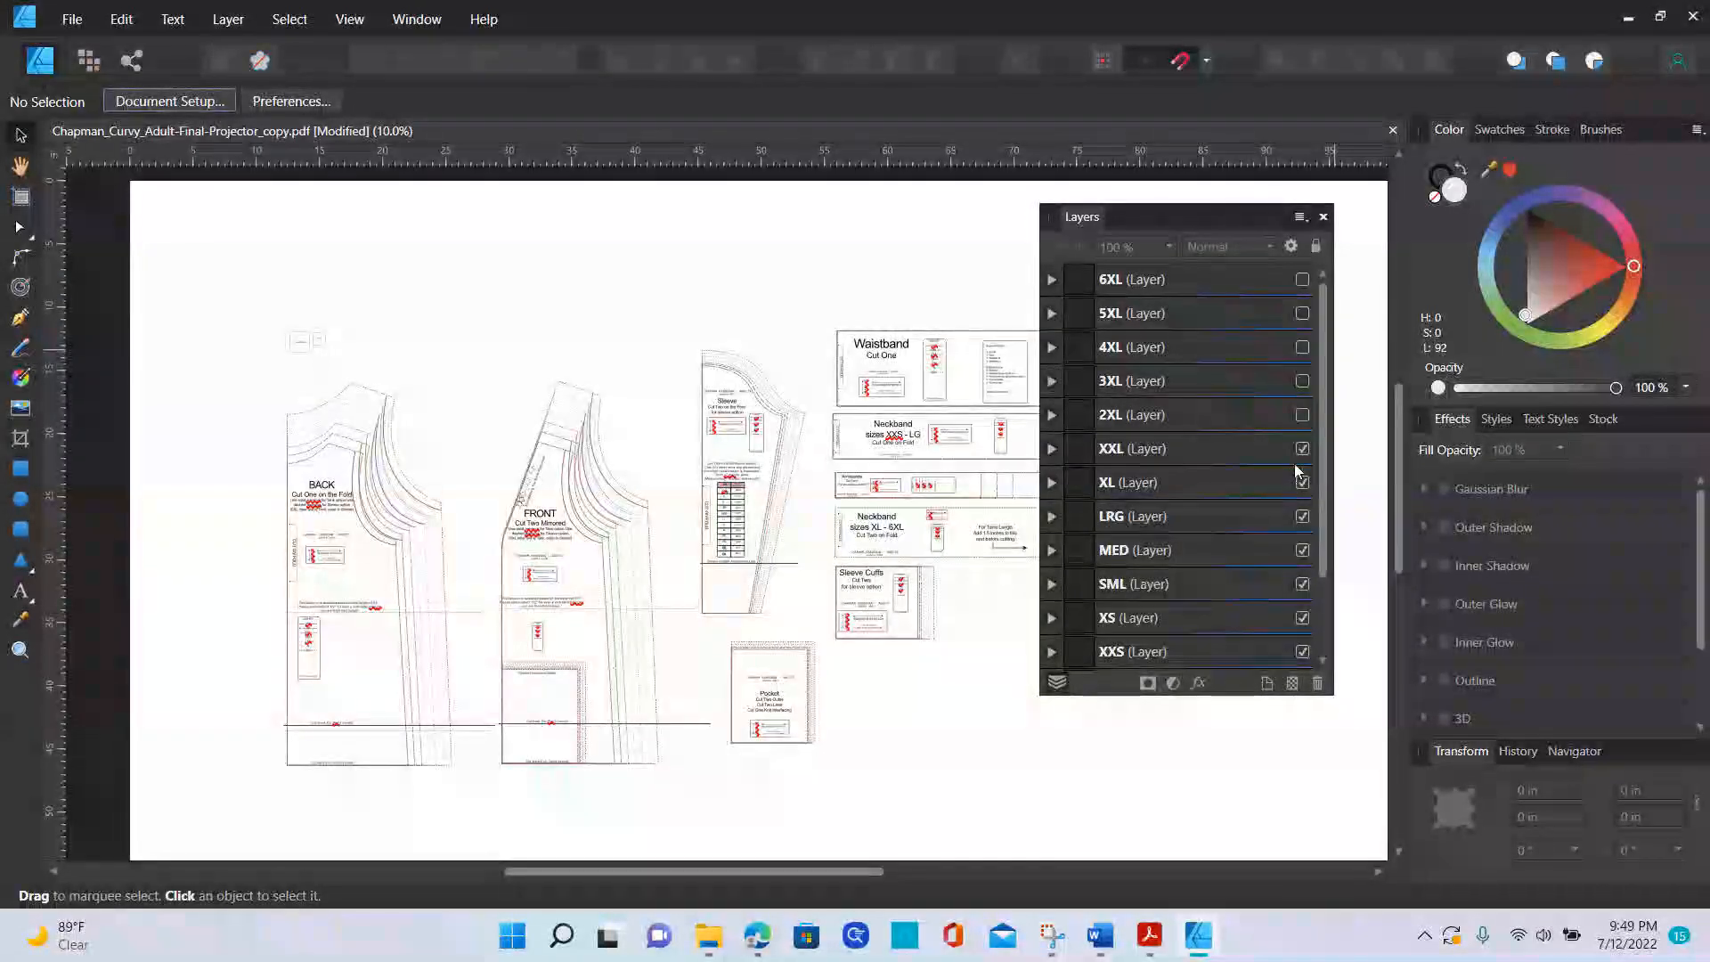
pyautogui.click(1301, 450)
pyautogui.click(1303, 483)
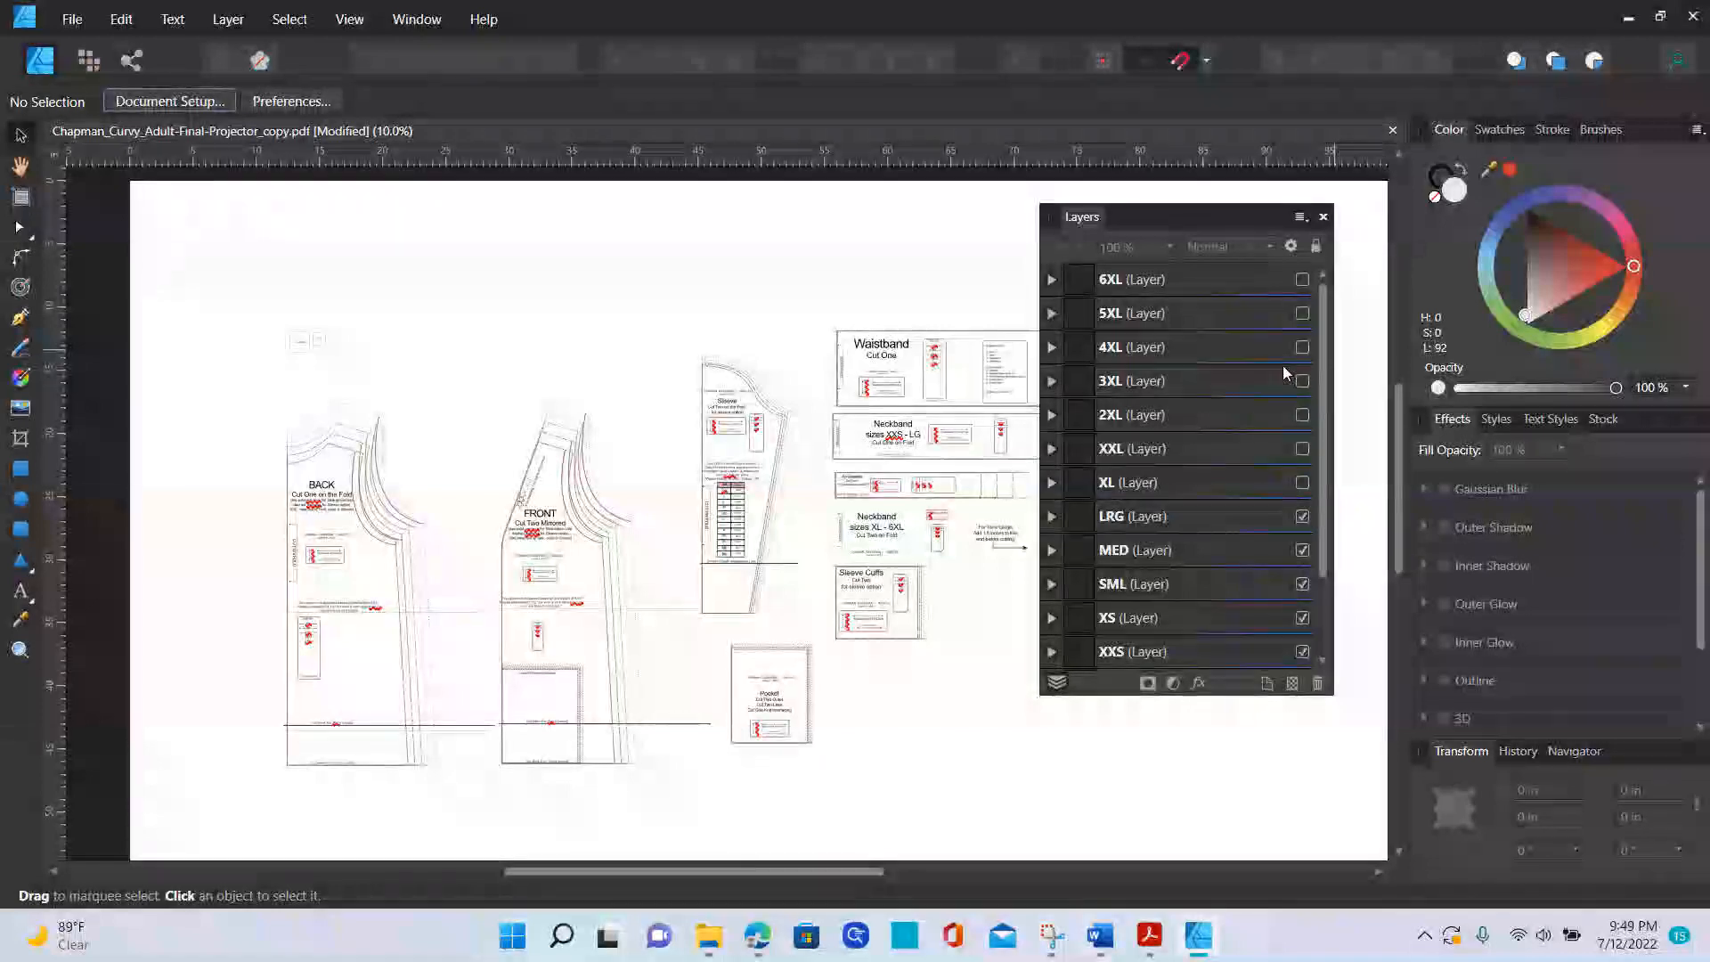
# - Expand the 3XL layer and move its first curve below the first rectangle, and briefly check the 4XL layer's contents
pyautogui.click(1051, 382)
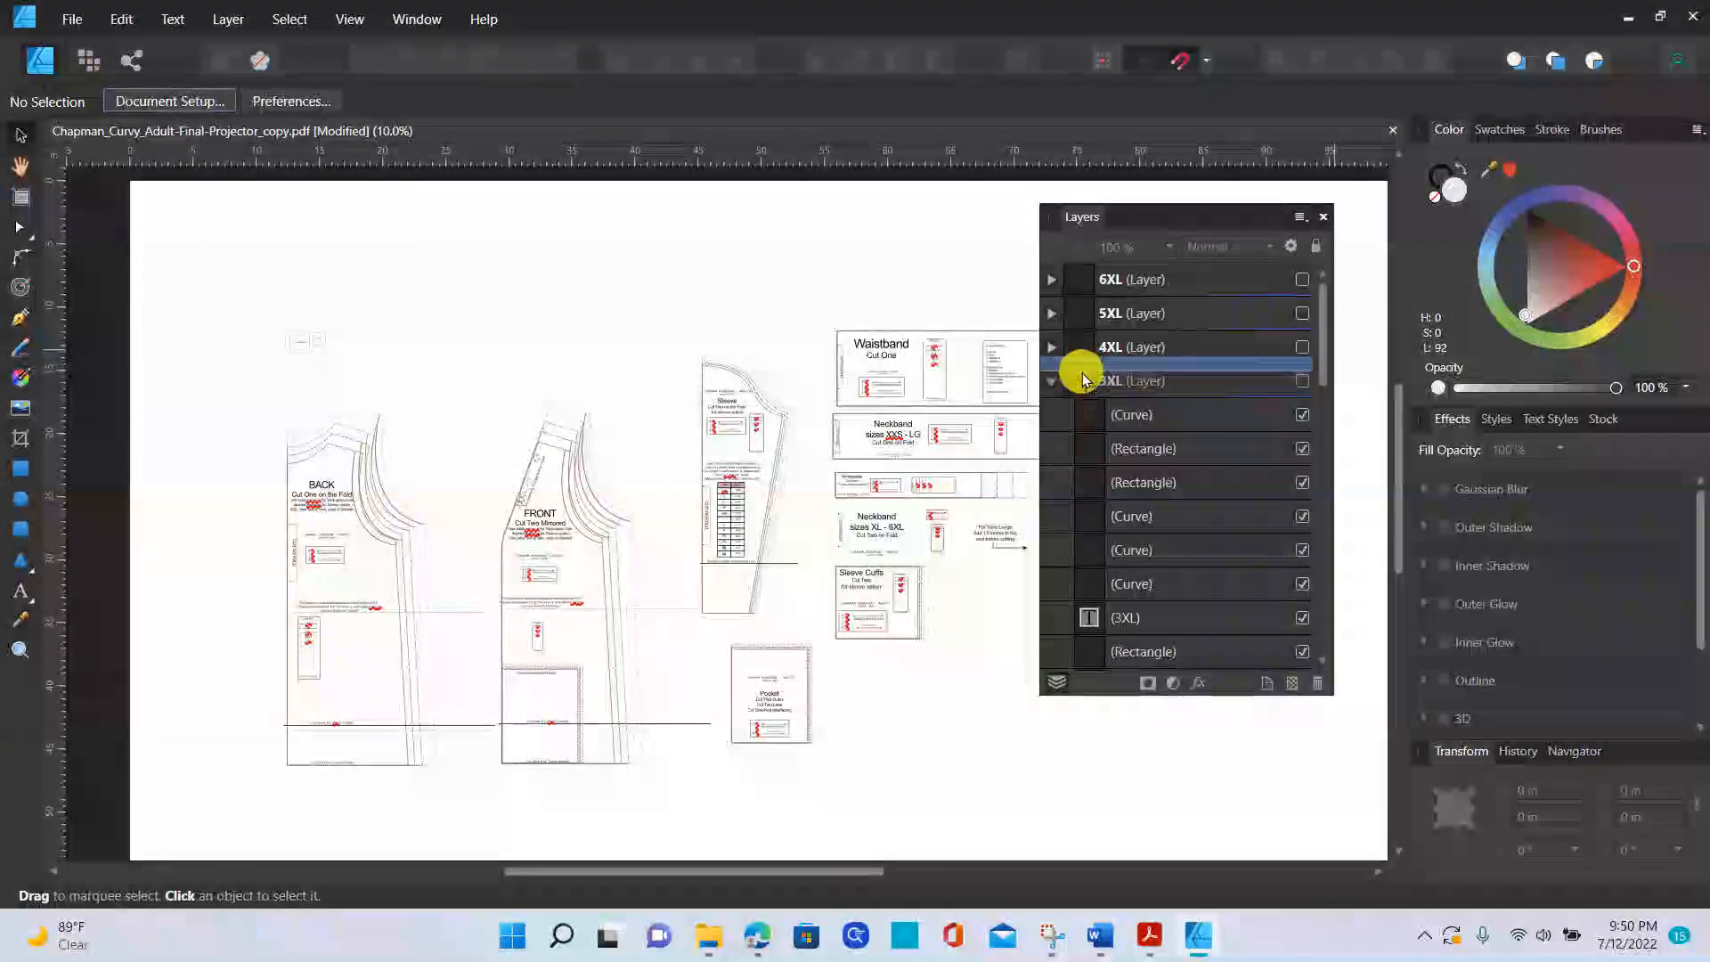
pyautogui.moveTo(1095, 402); pyautogui.dragTo(1124, 475)
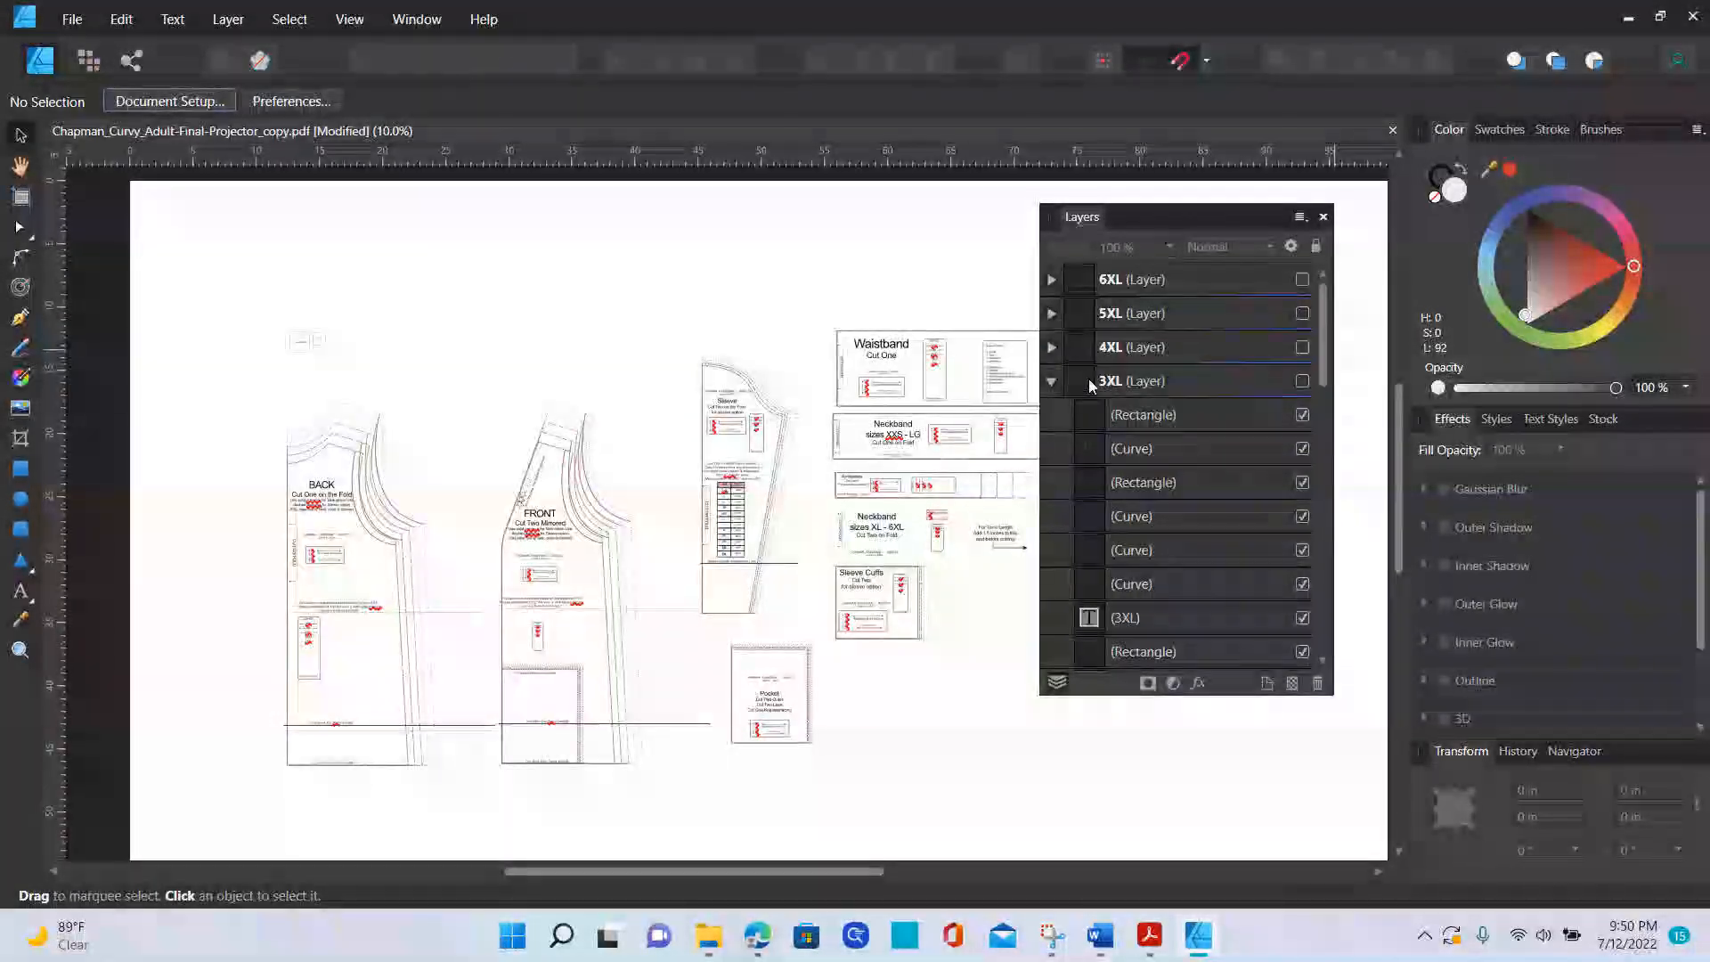
pyautogui.click(1051, 349)
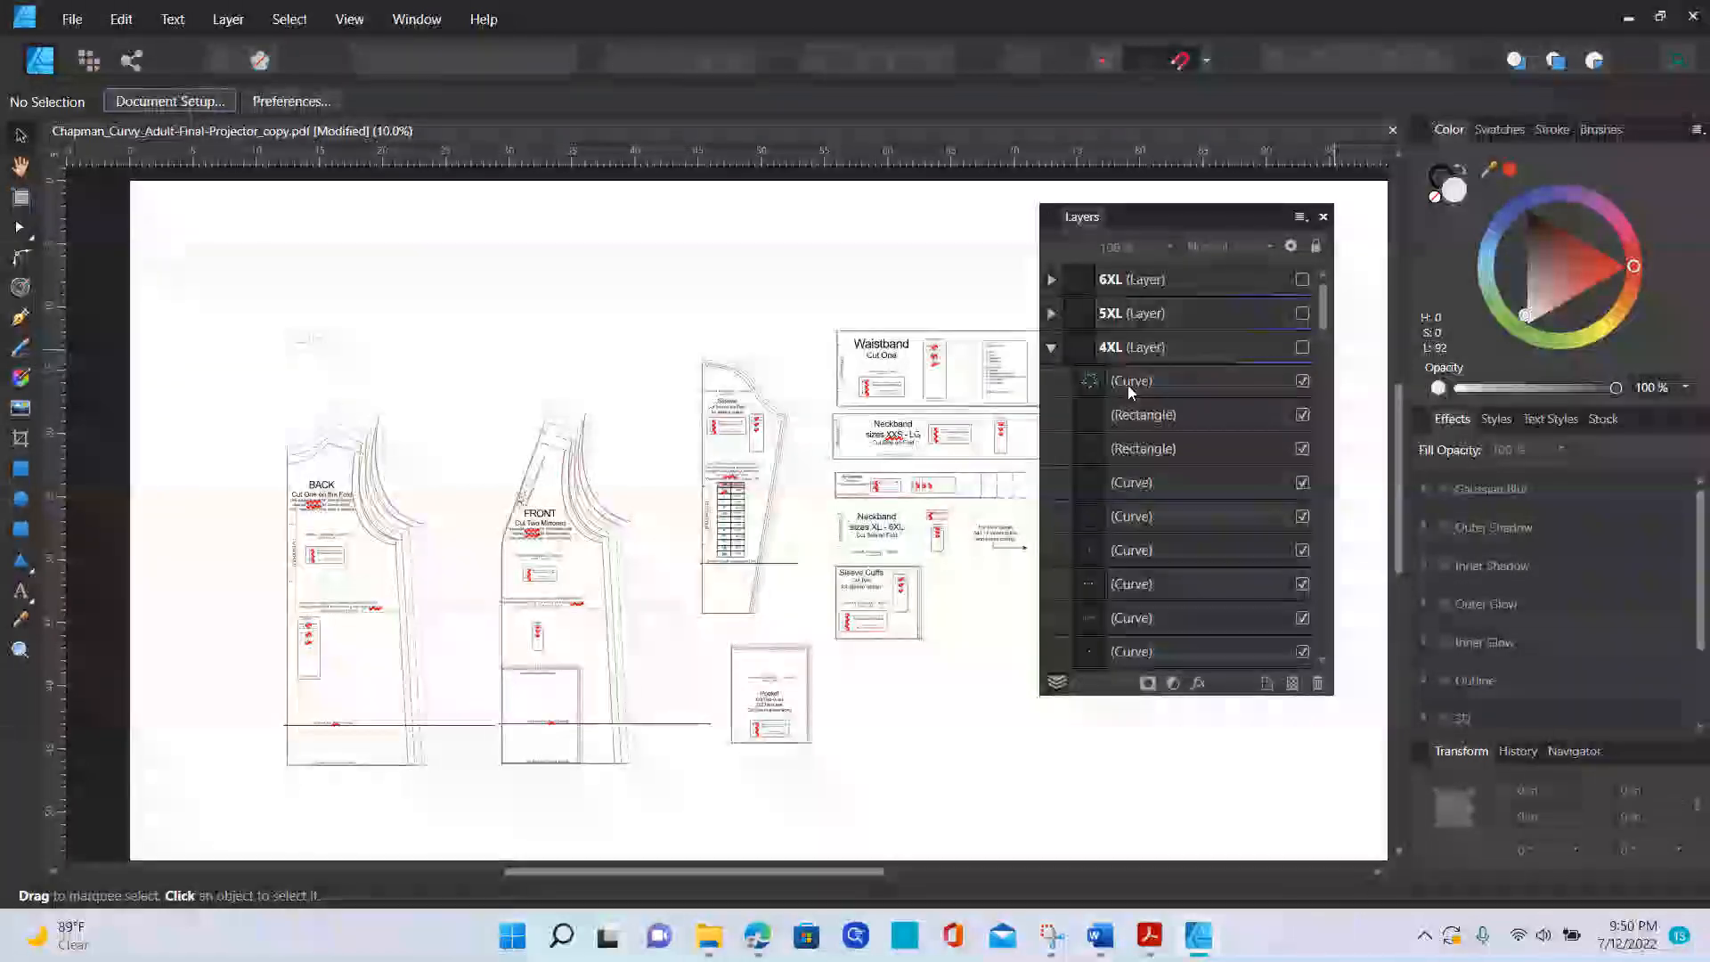
pyautogui.click(1051, 348)
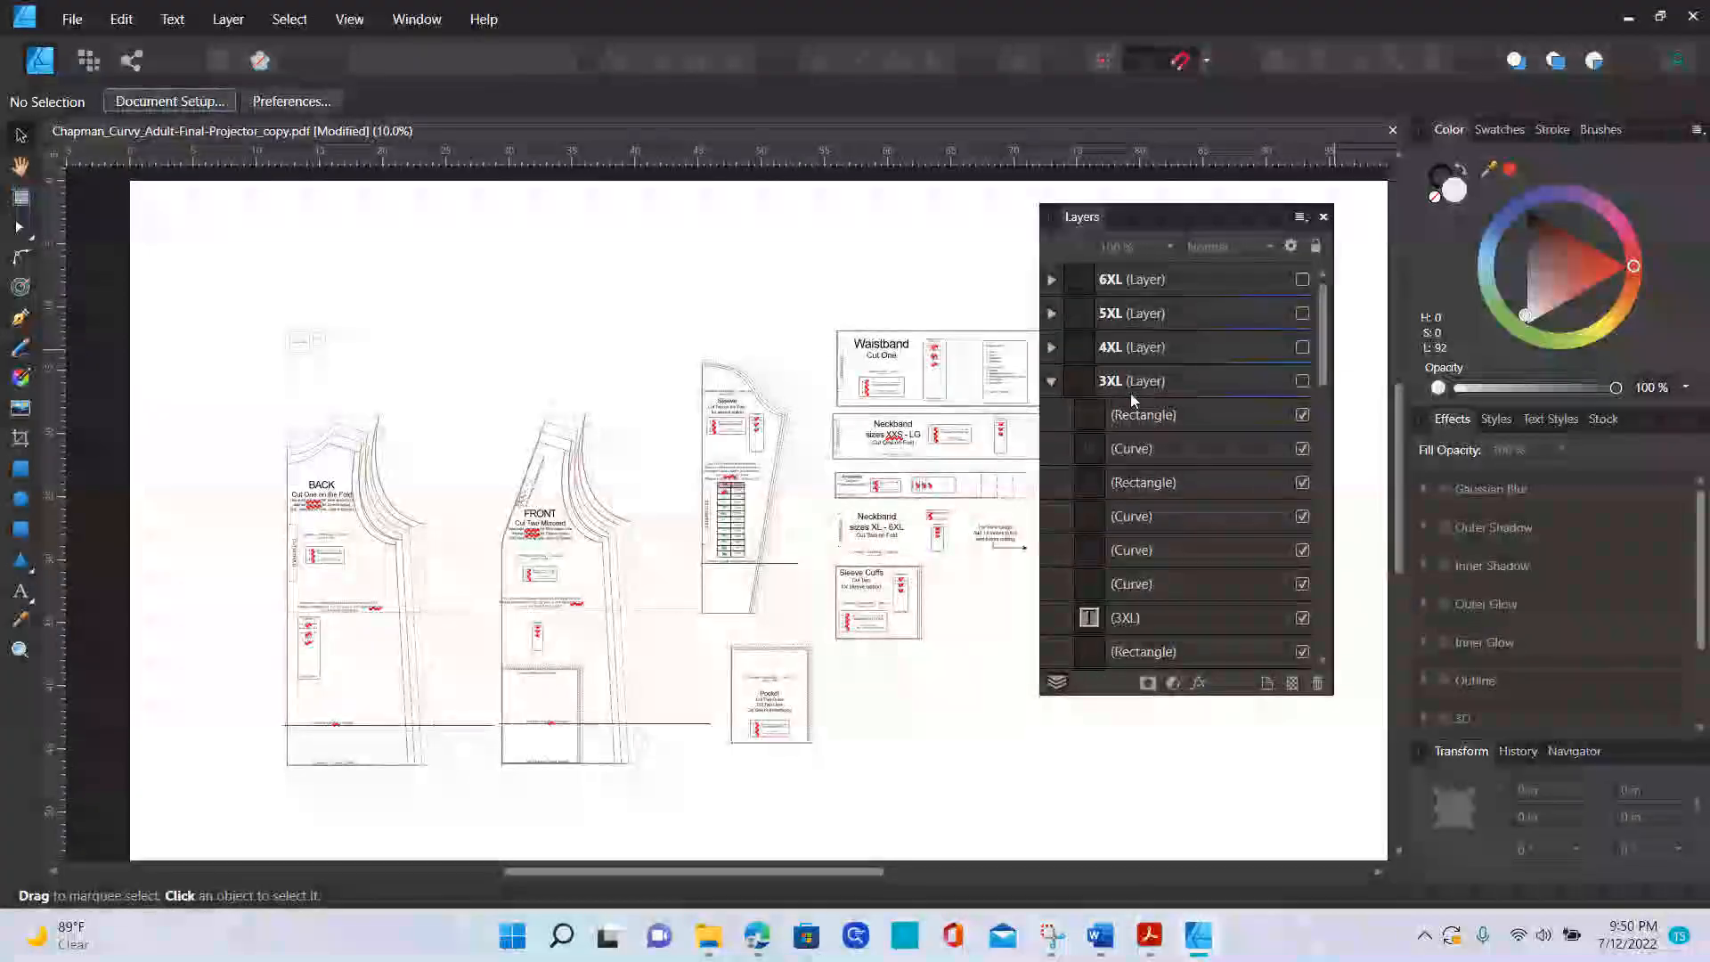
# - Duplicate the XS layer and rename the copy My Size
pyautogui.click(1050, 380)
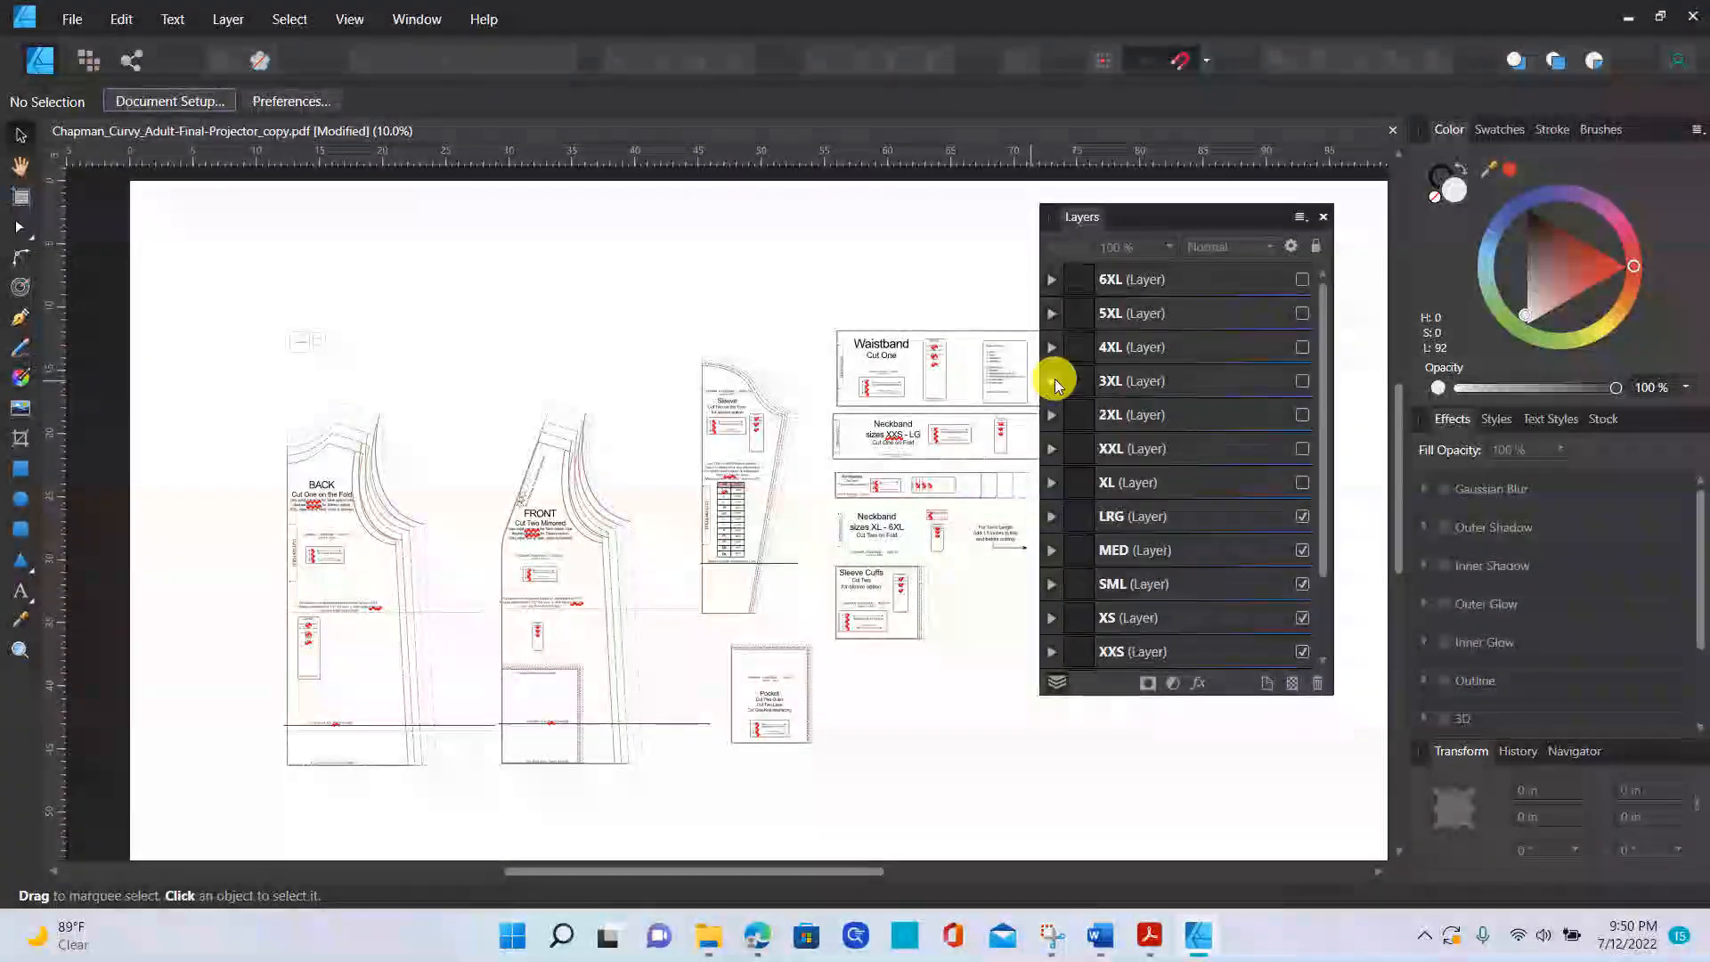
pyautogui.scroll(-1, 1256, 545)
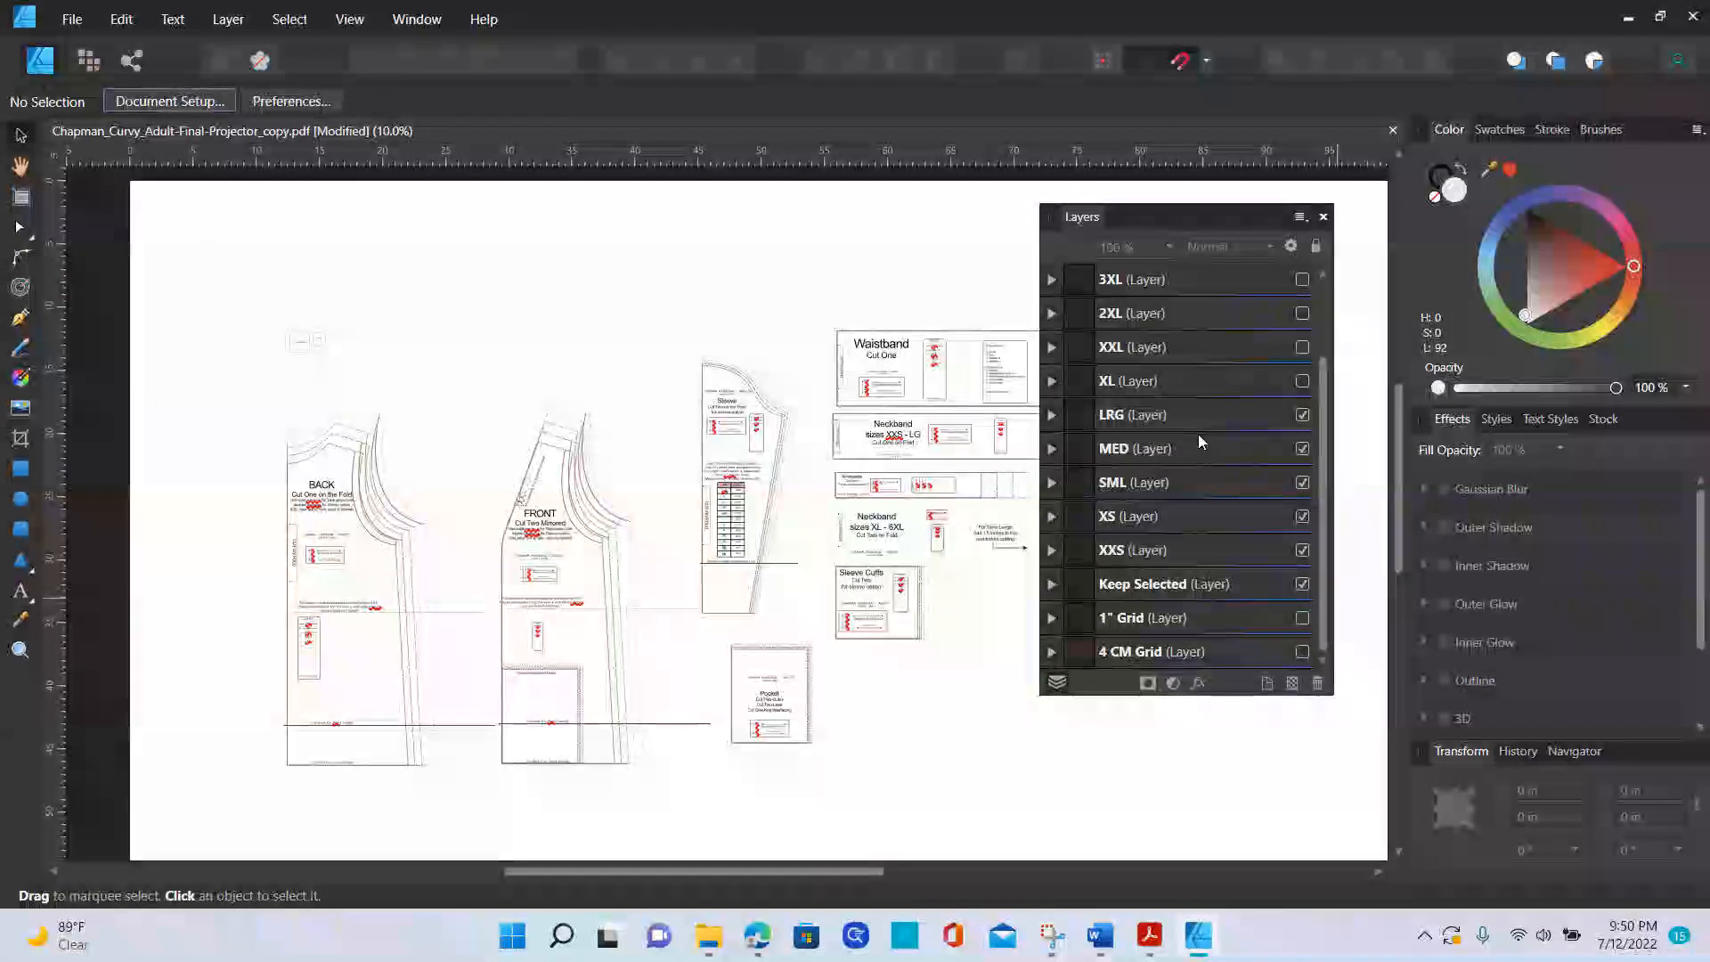
pyautogui.click(1112, 517)
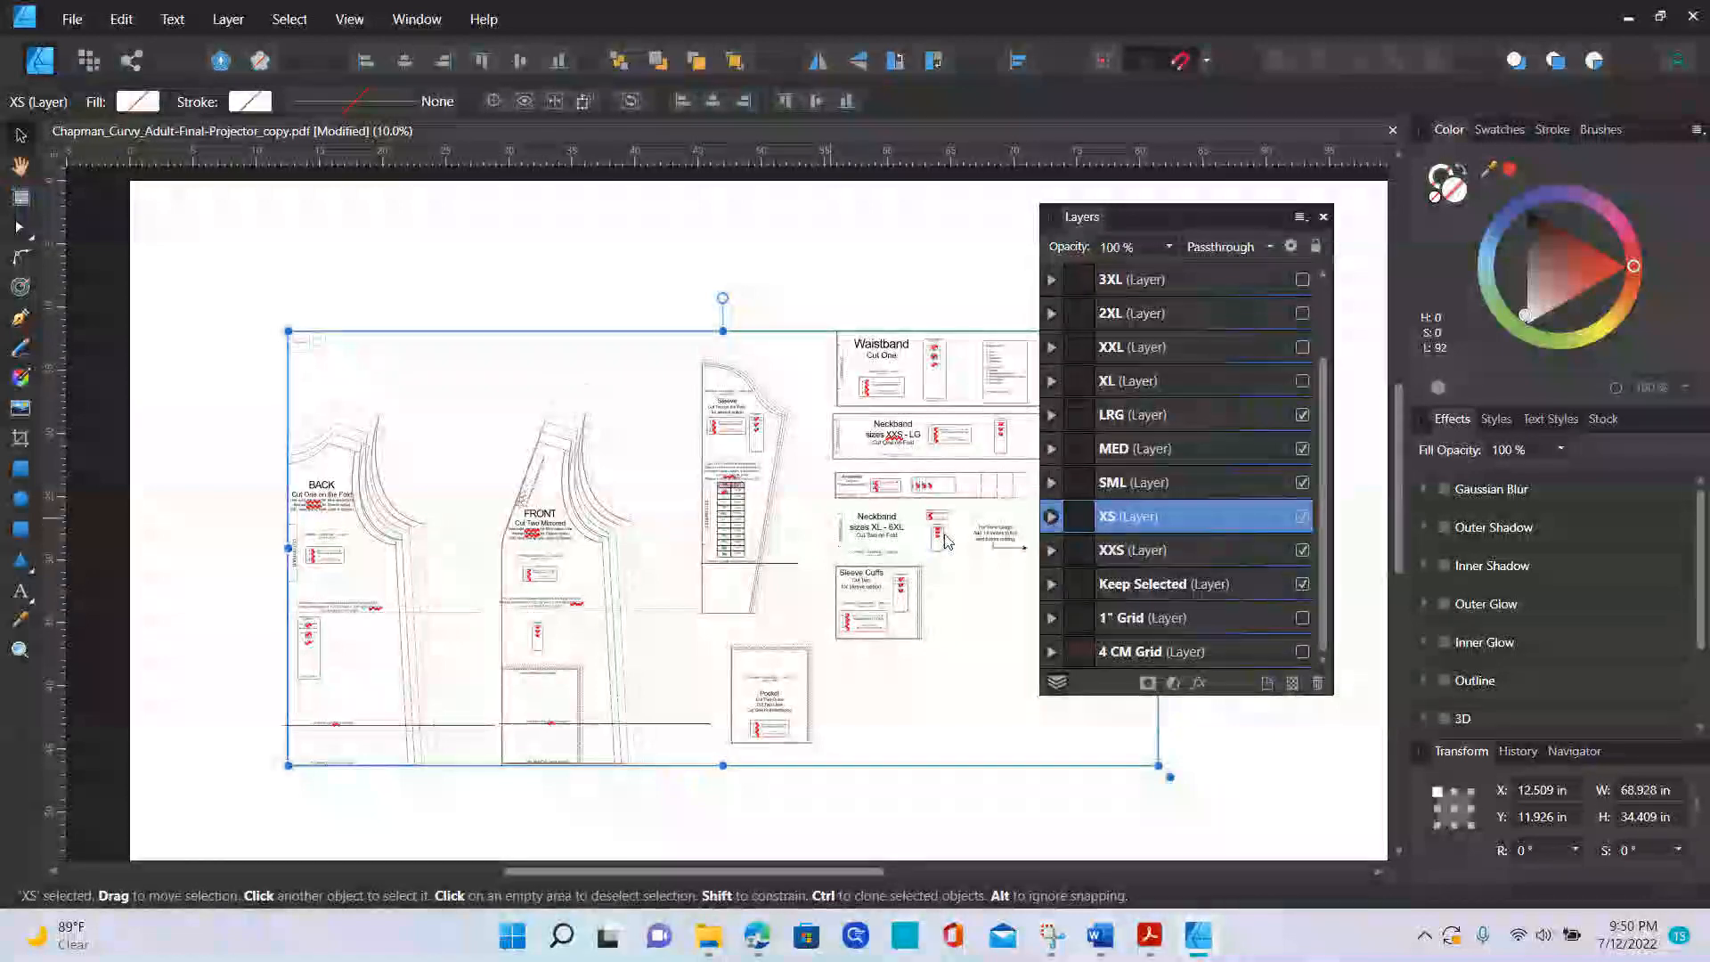
pyautogui.rightClick(1113, 521)
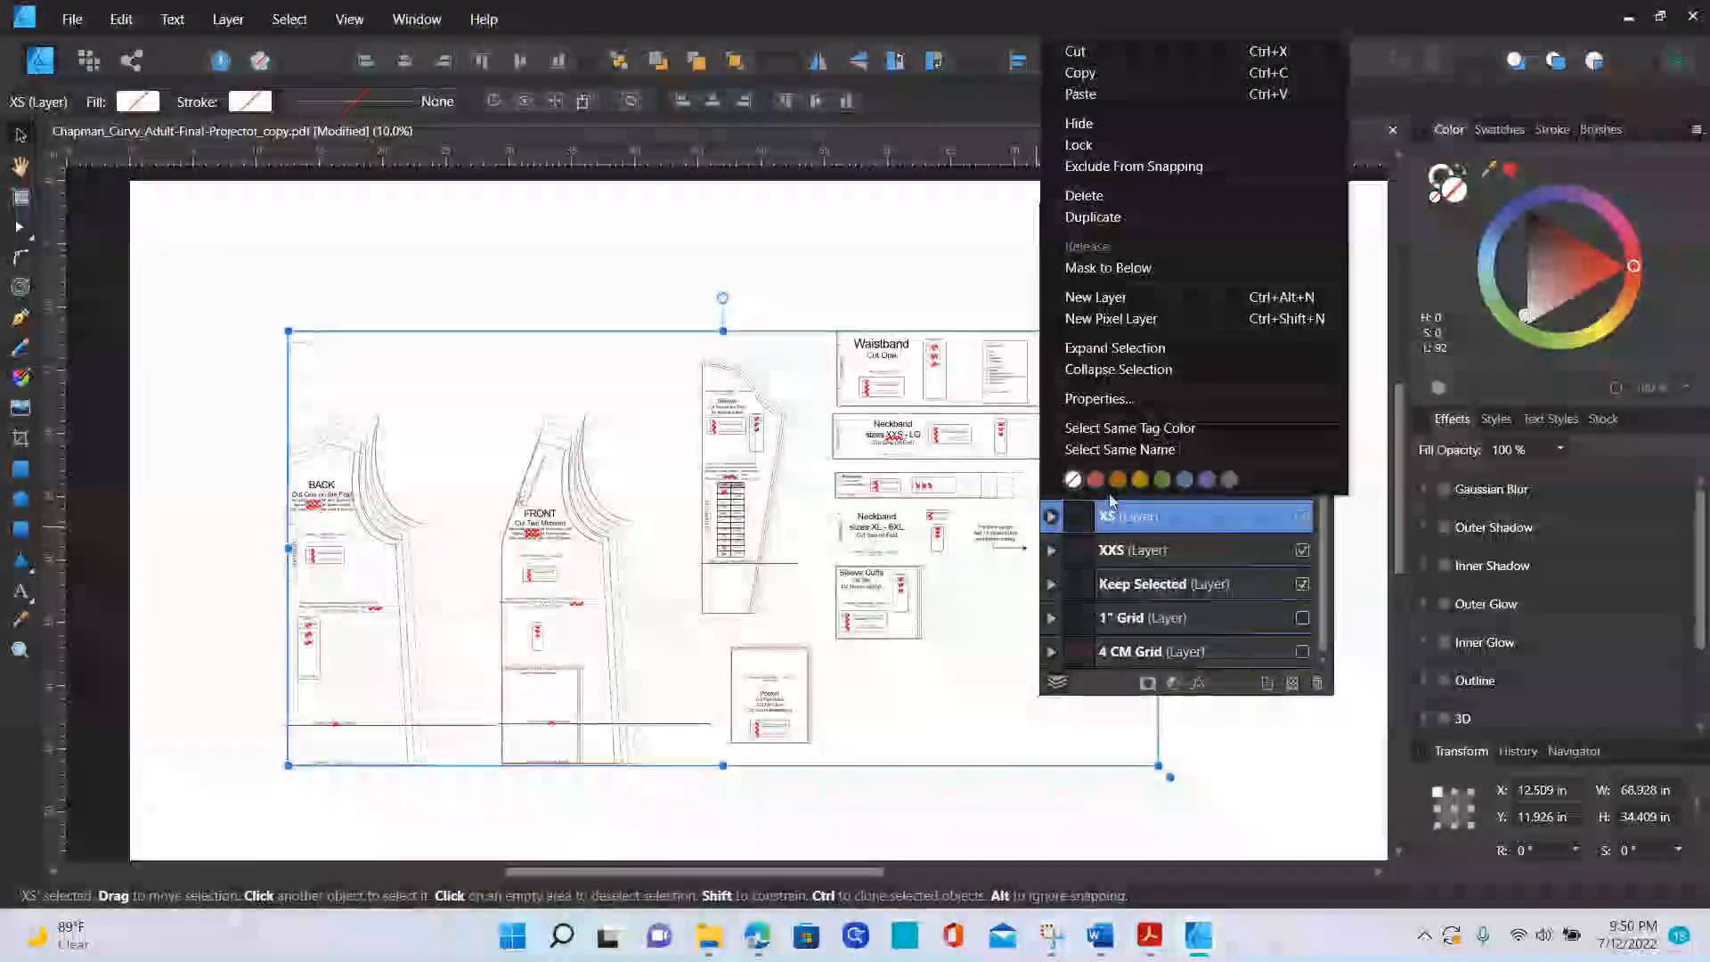
pyautogui.click(1096, 217)
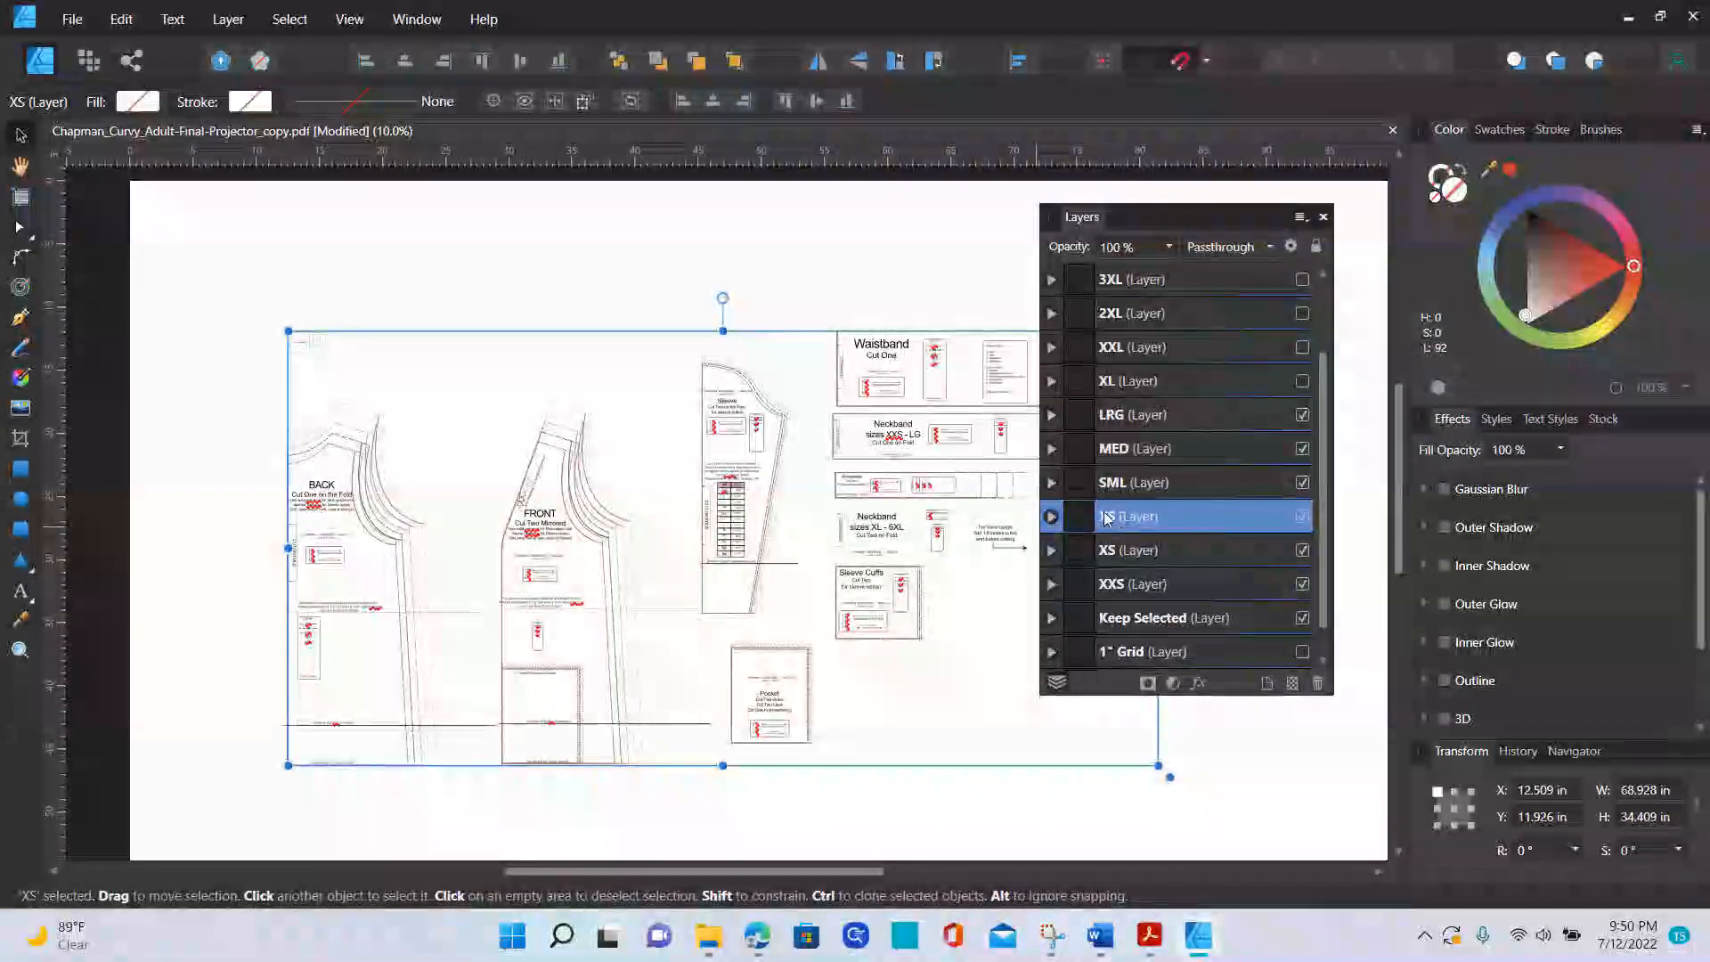
pyautogui.doubleClick(1131, 516)
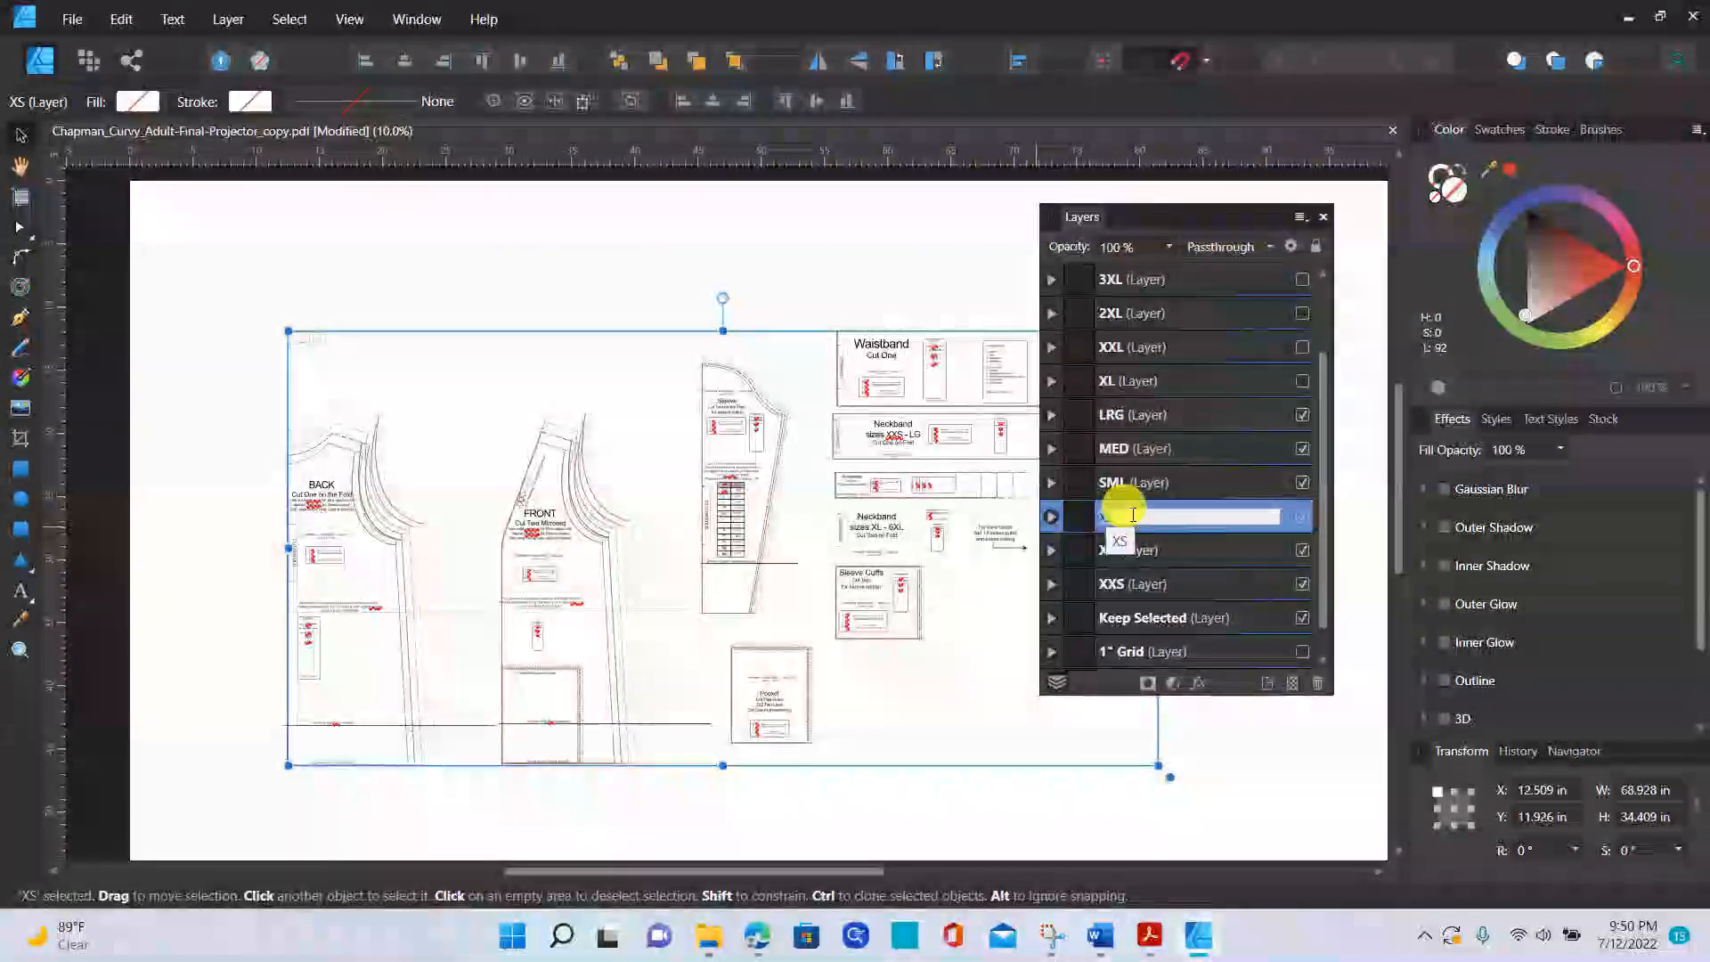
pyautogui.write('M')
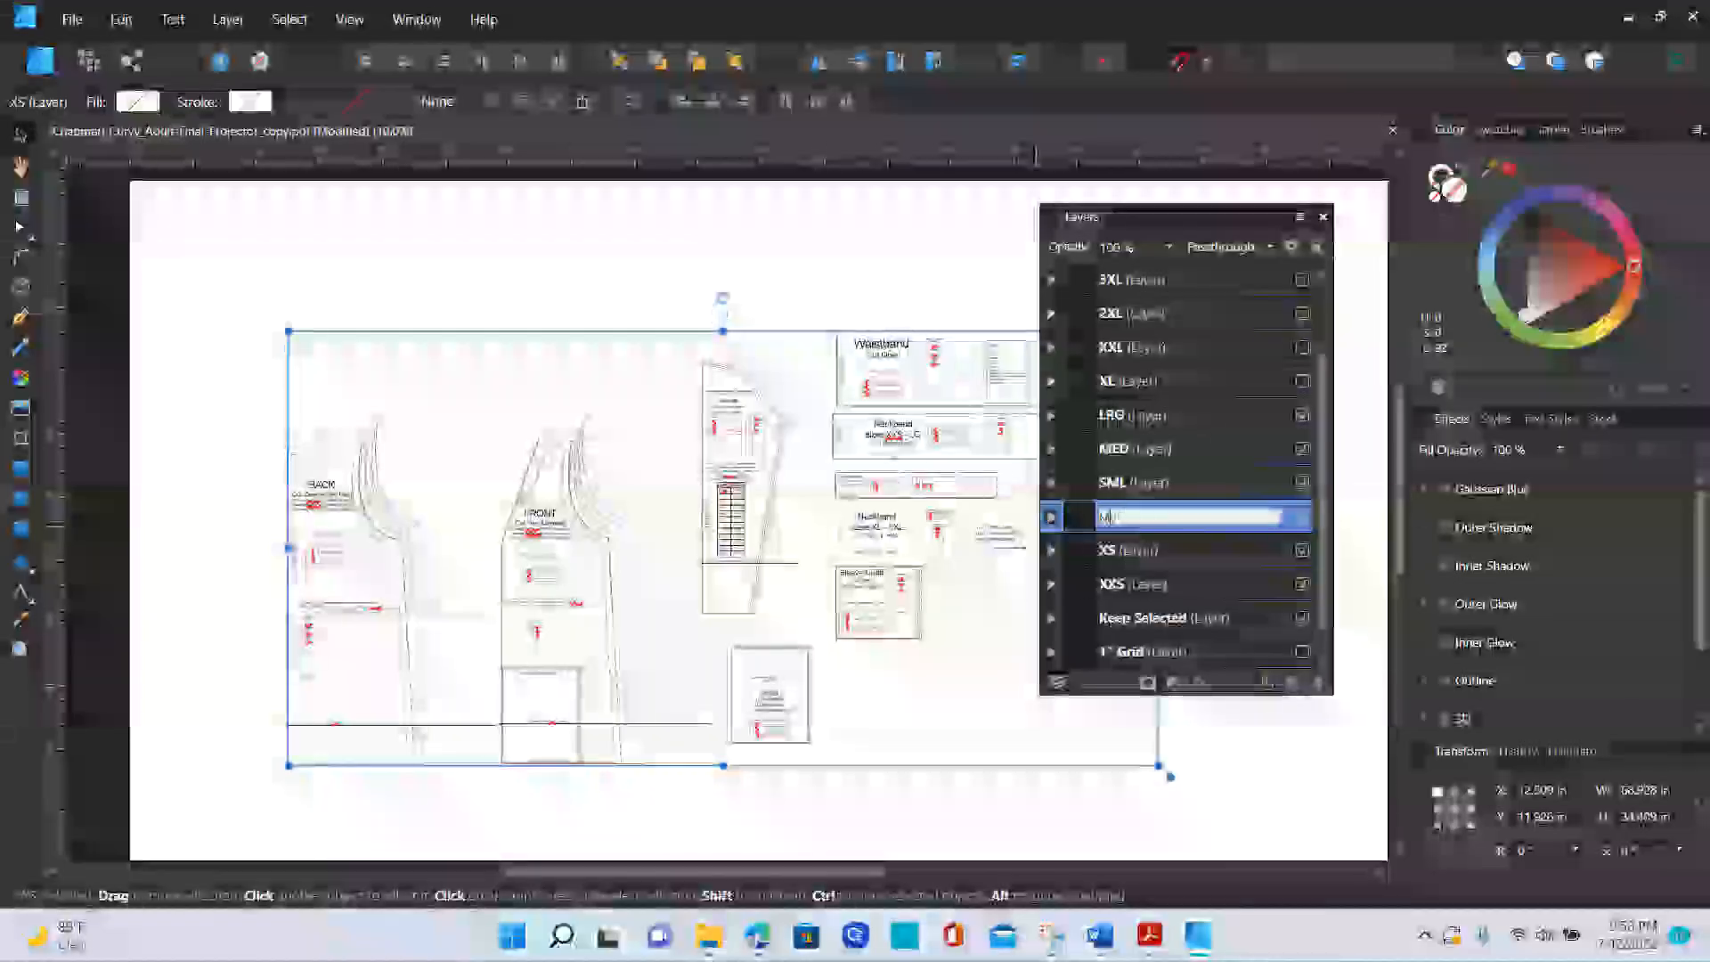
pyautogui.write('y Size')
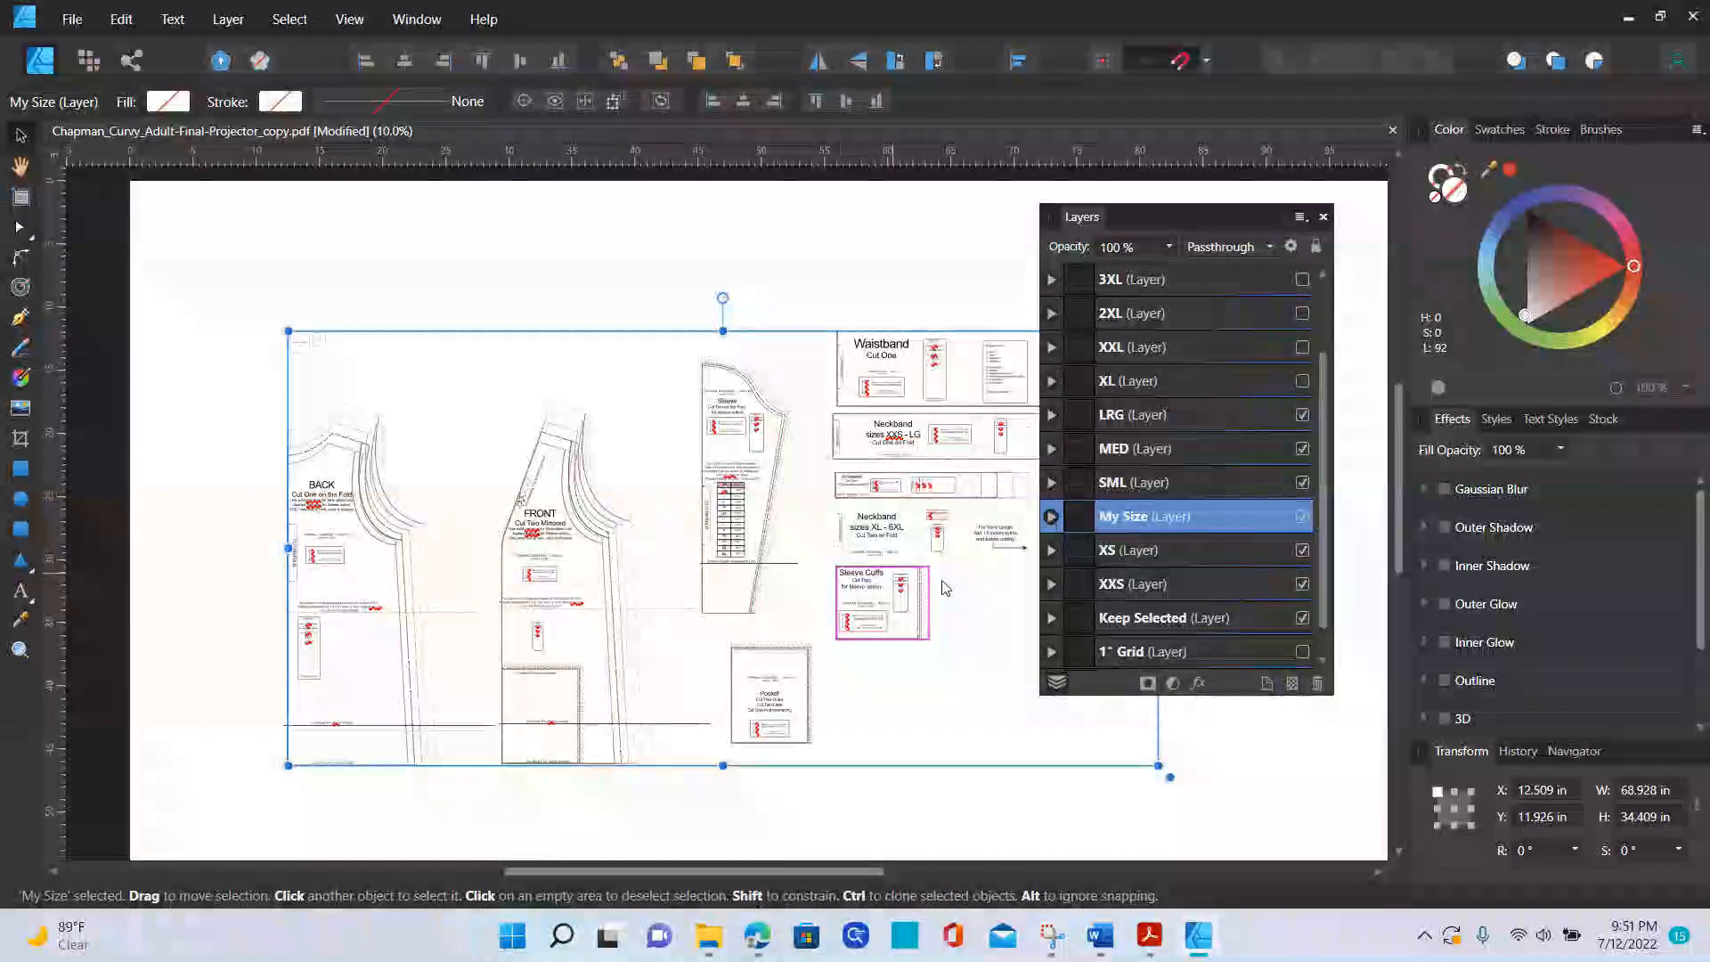
# - Hide the MED, LRG and XXS layers, and briefly hide the Keep Selected layer before showing it again
pyautogui.click(1302, 448)
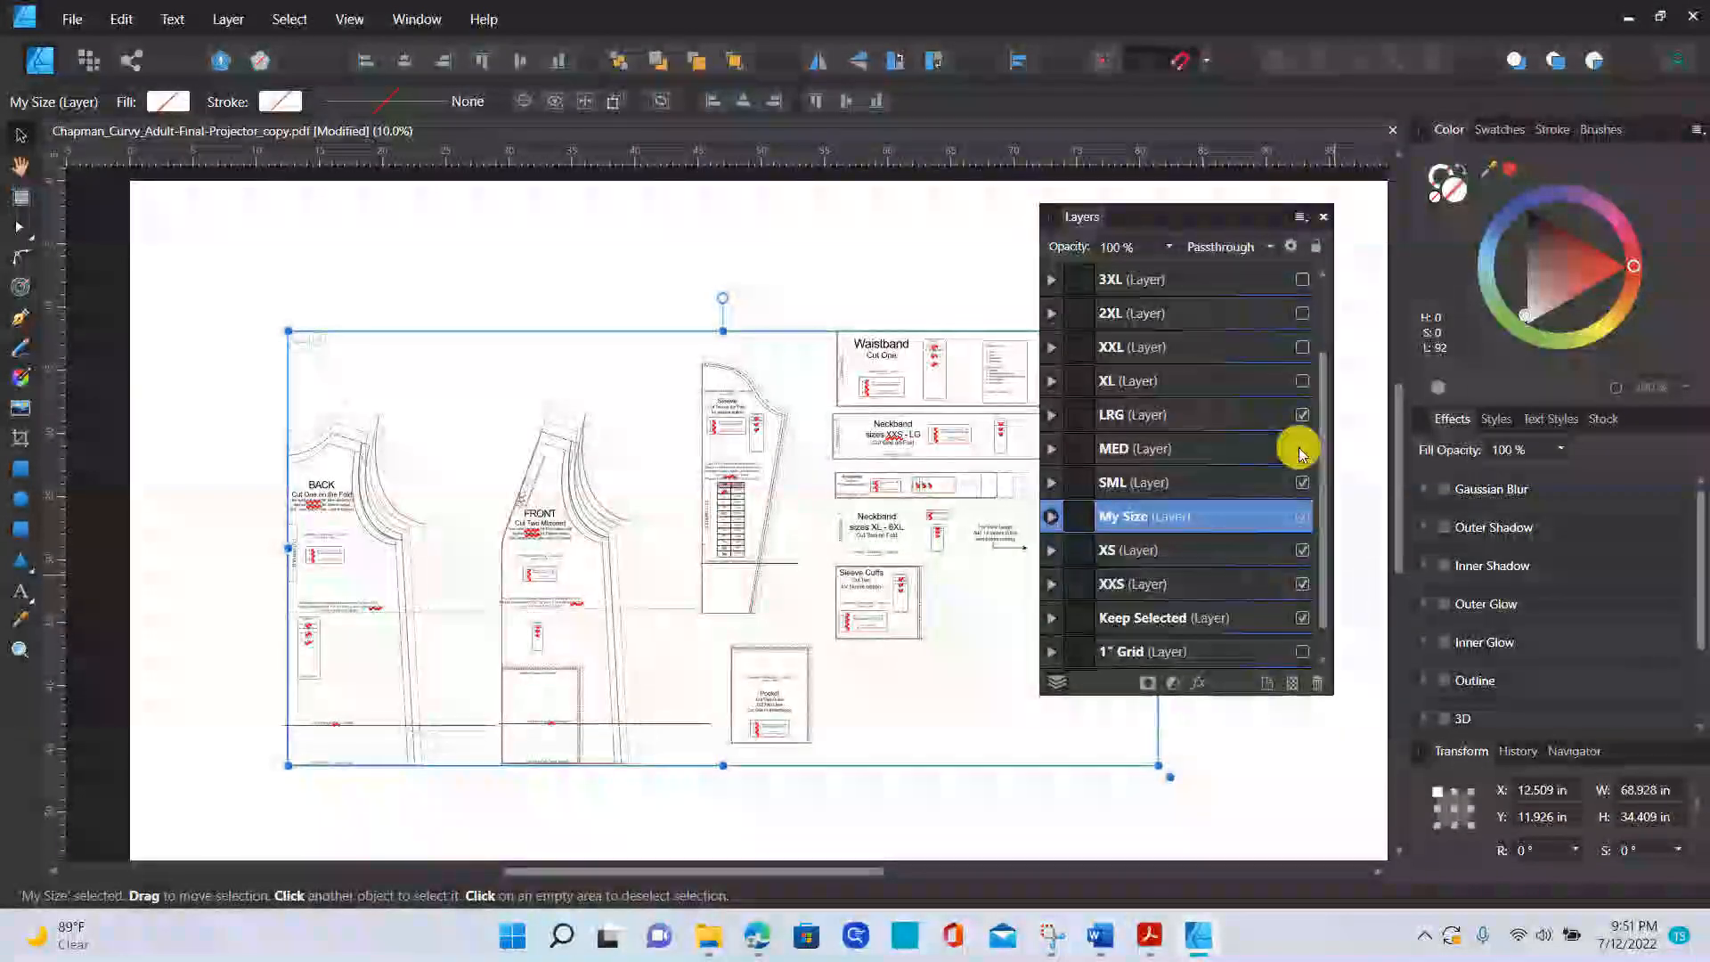
pyautogui.click(1302, 414)
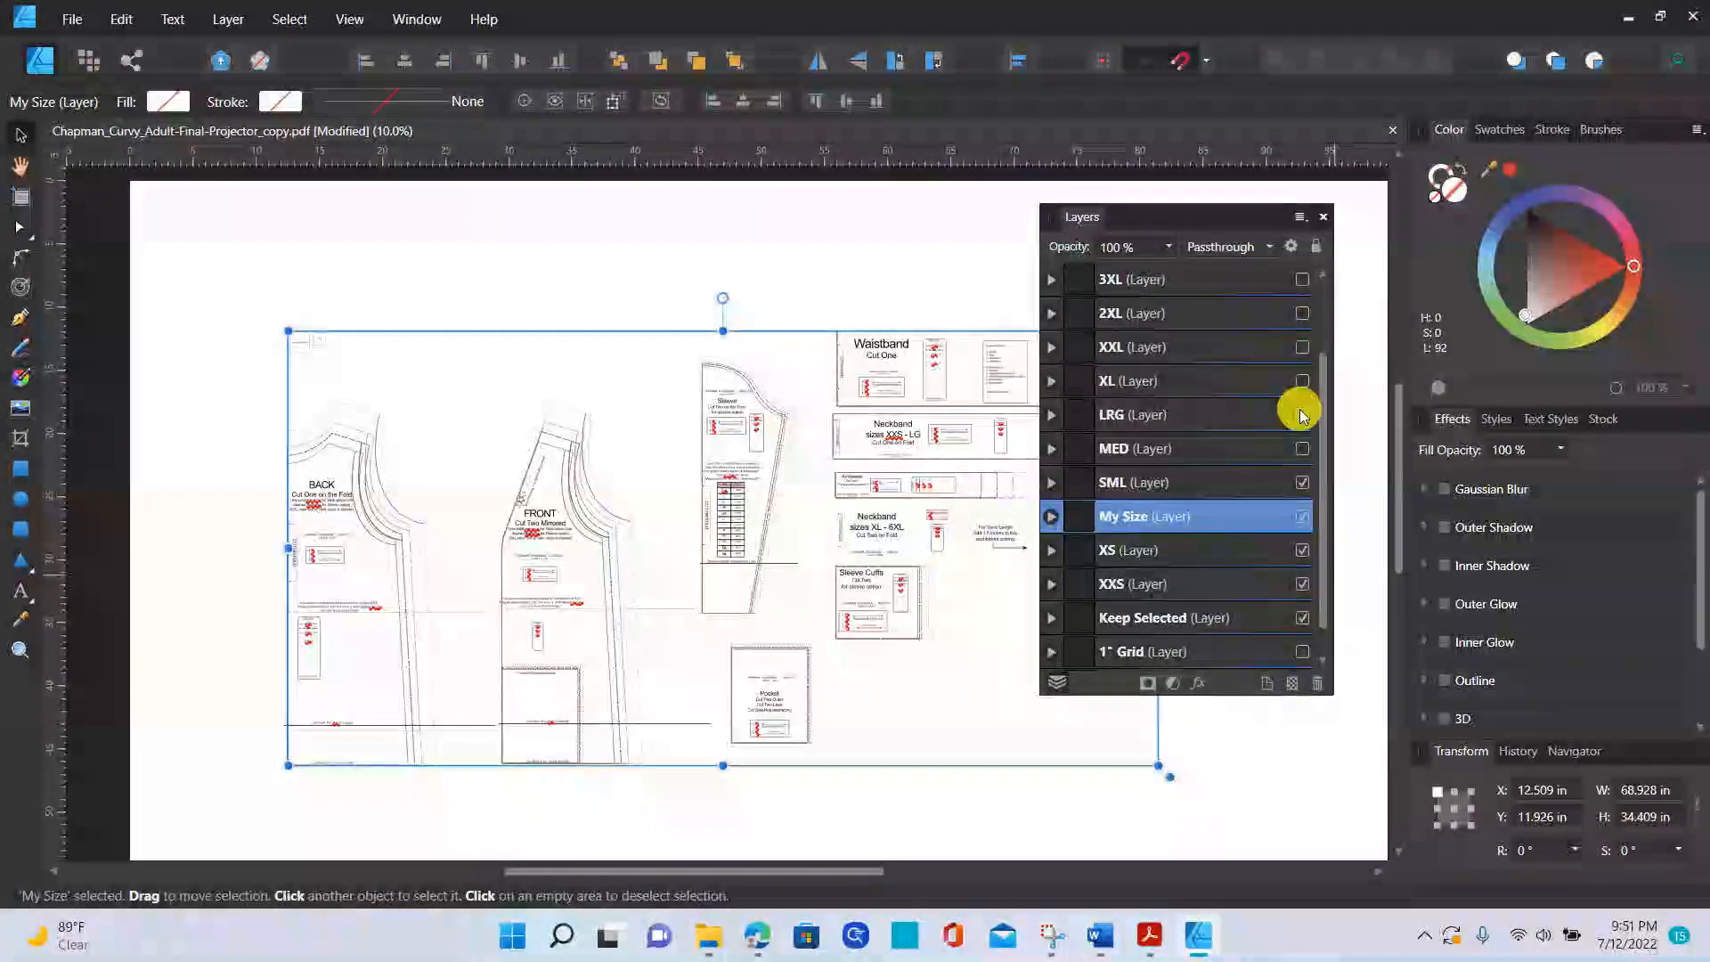
pyautogui.click(1302, 584)
pyautogui.click(1302, 617)
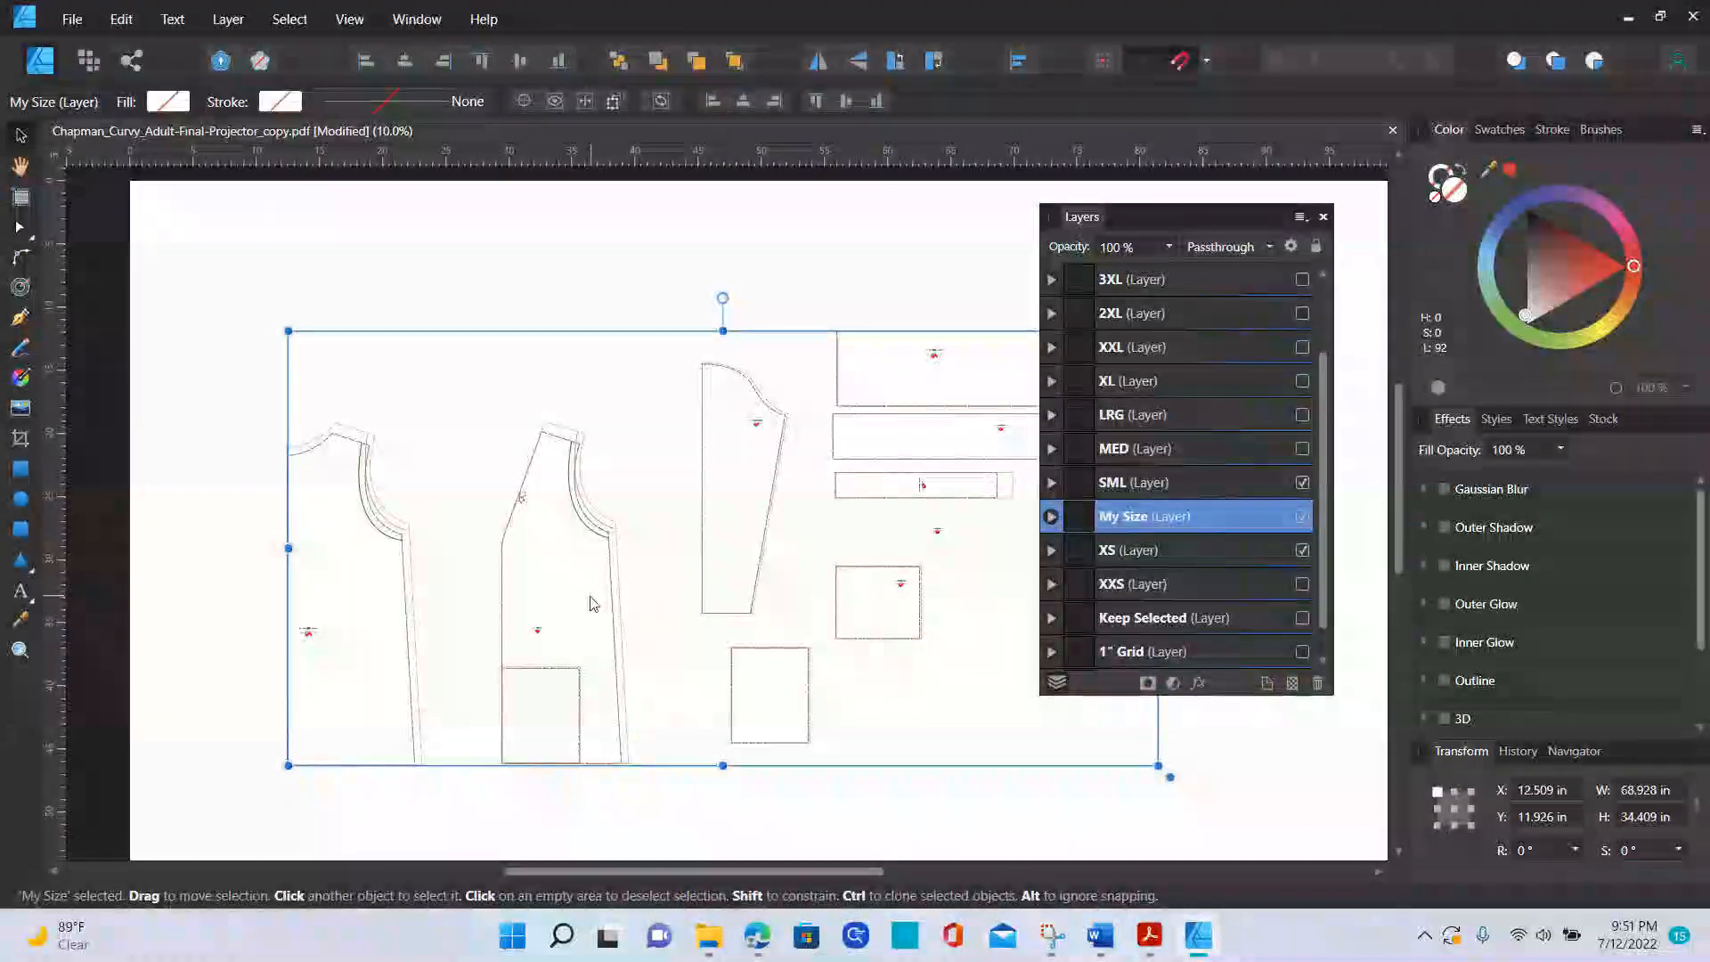
pyautogui.scroll(5, 593, 603)
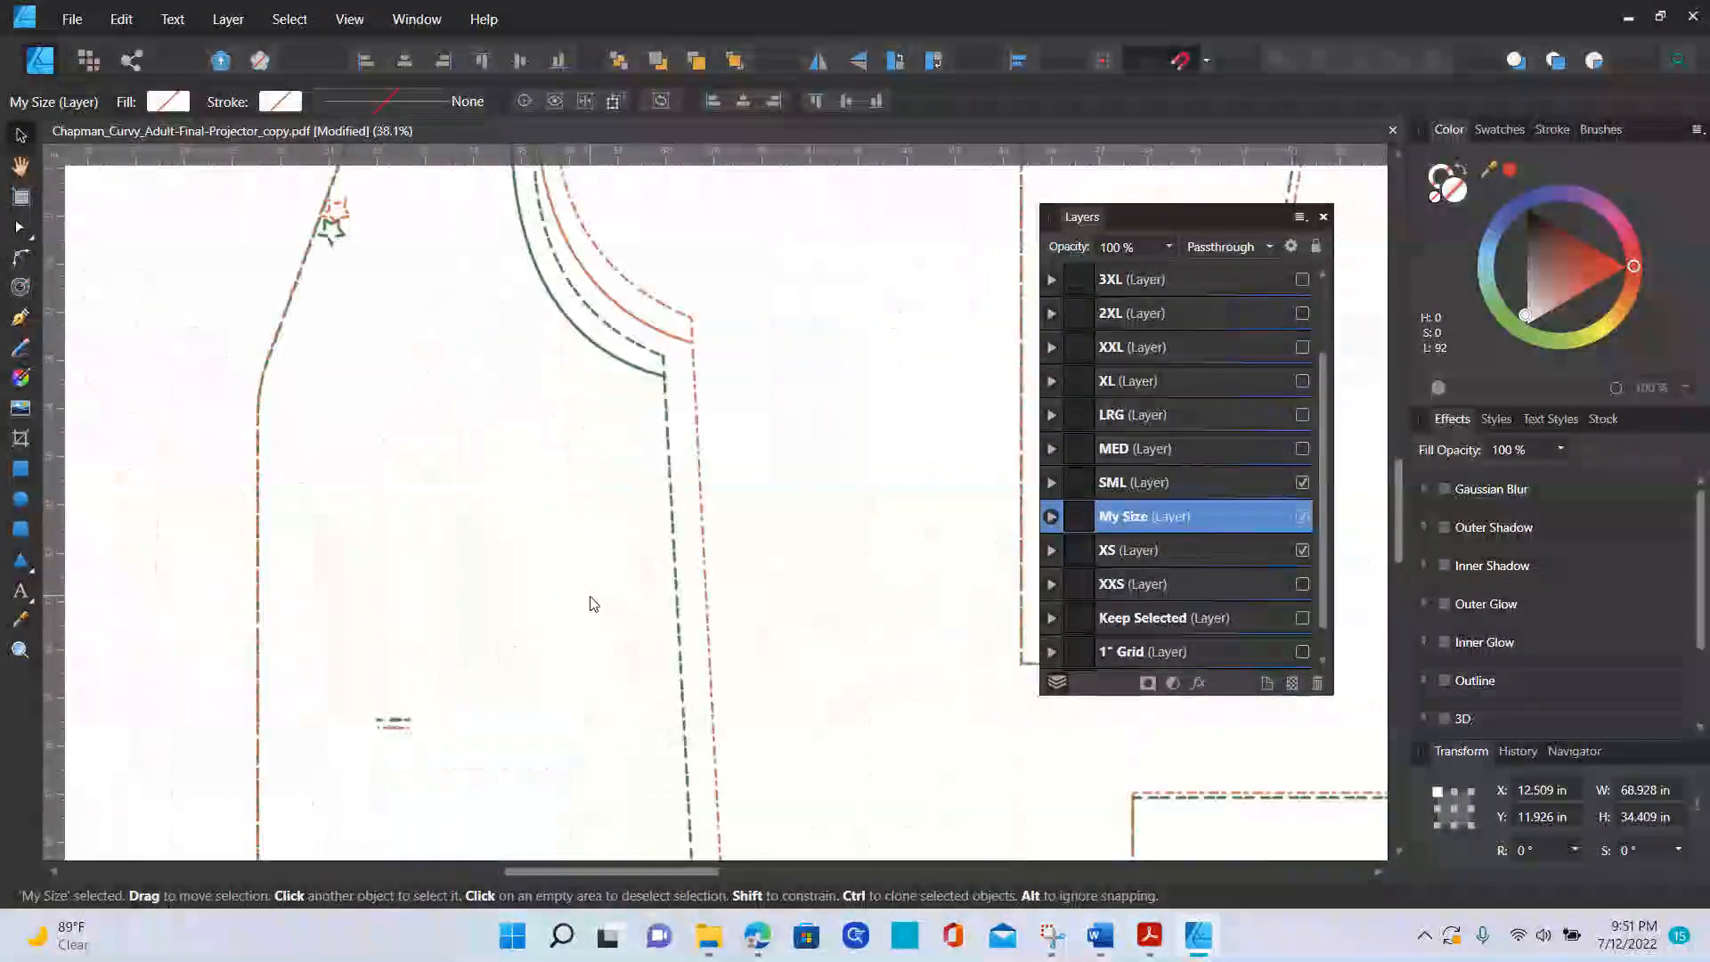
pyautogui.click(1302, 617)
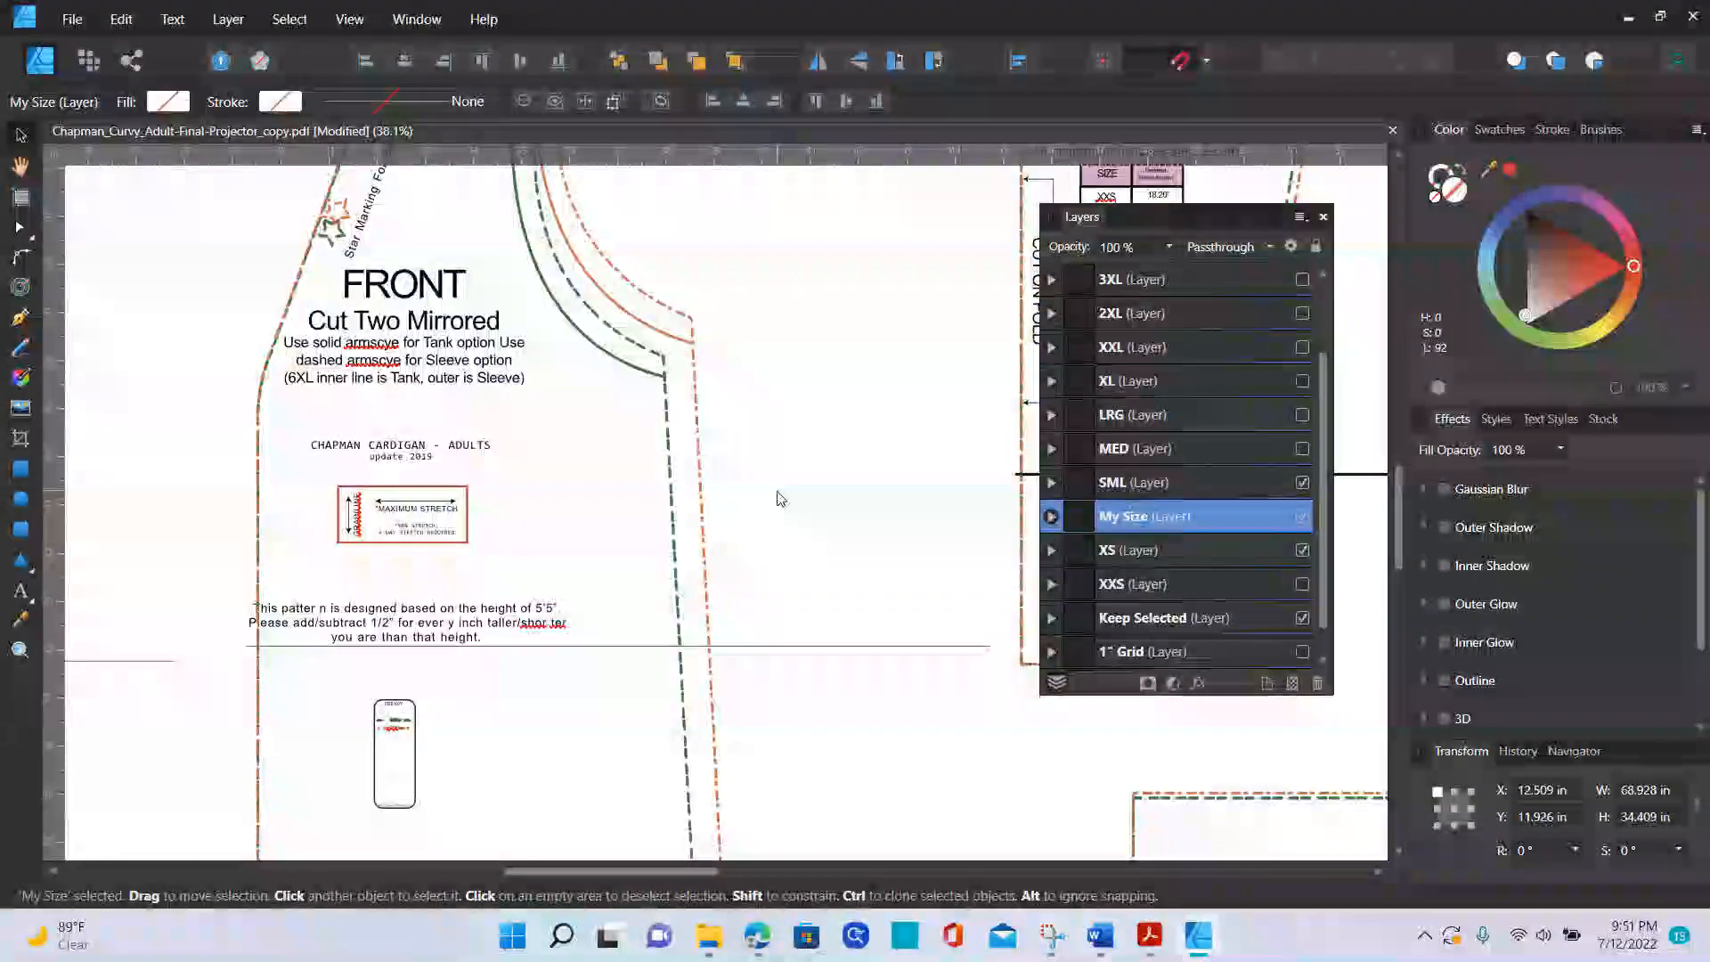
# - Reshape the My Size outline of the front piece by moving its underarm node outward to about X 38.38 in, Y 28.23 in
pyautogui.scroll(-4, 775, 499)
pyautogui.scroll(-1, 712, 463)
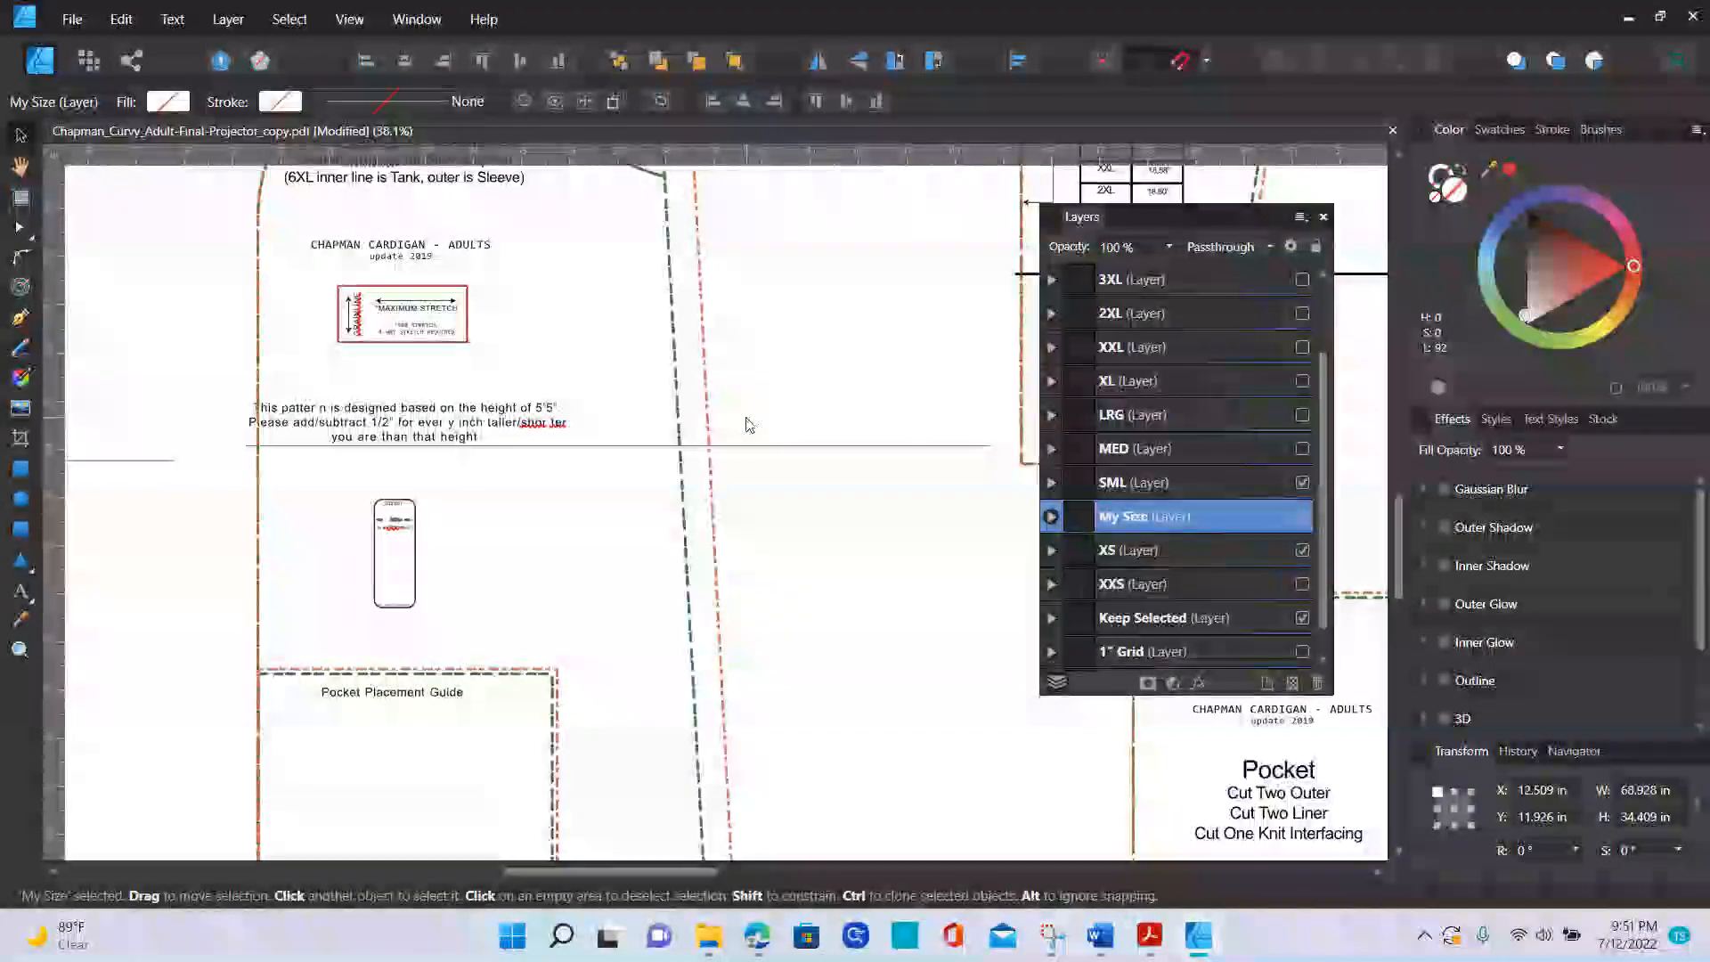
pyautogui.click(678, 439)
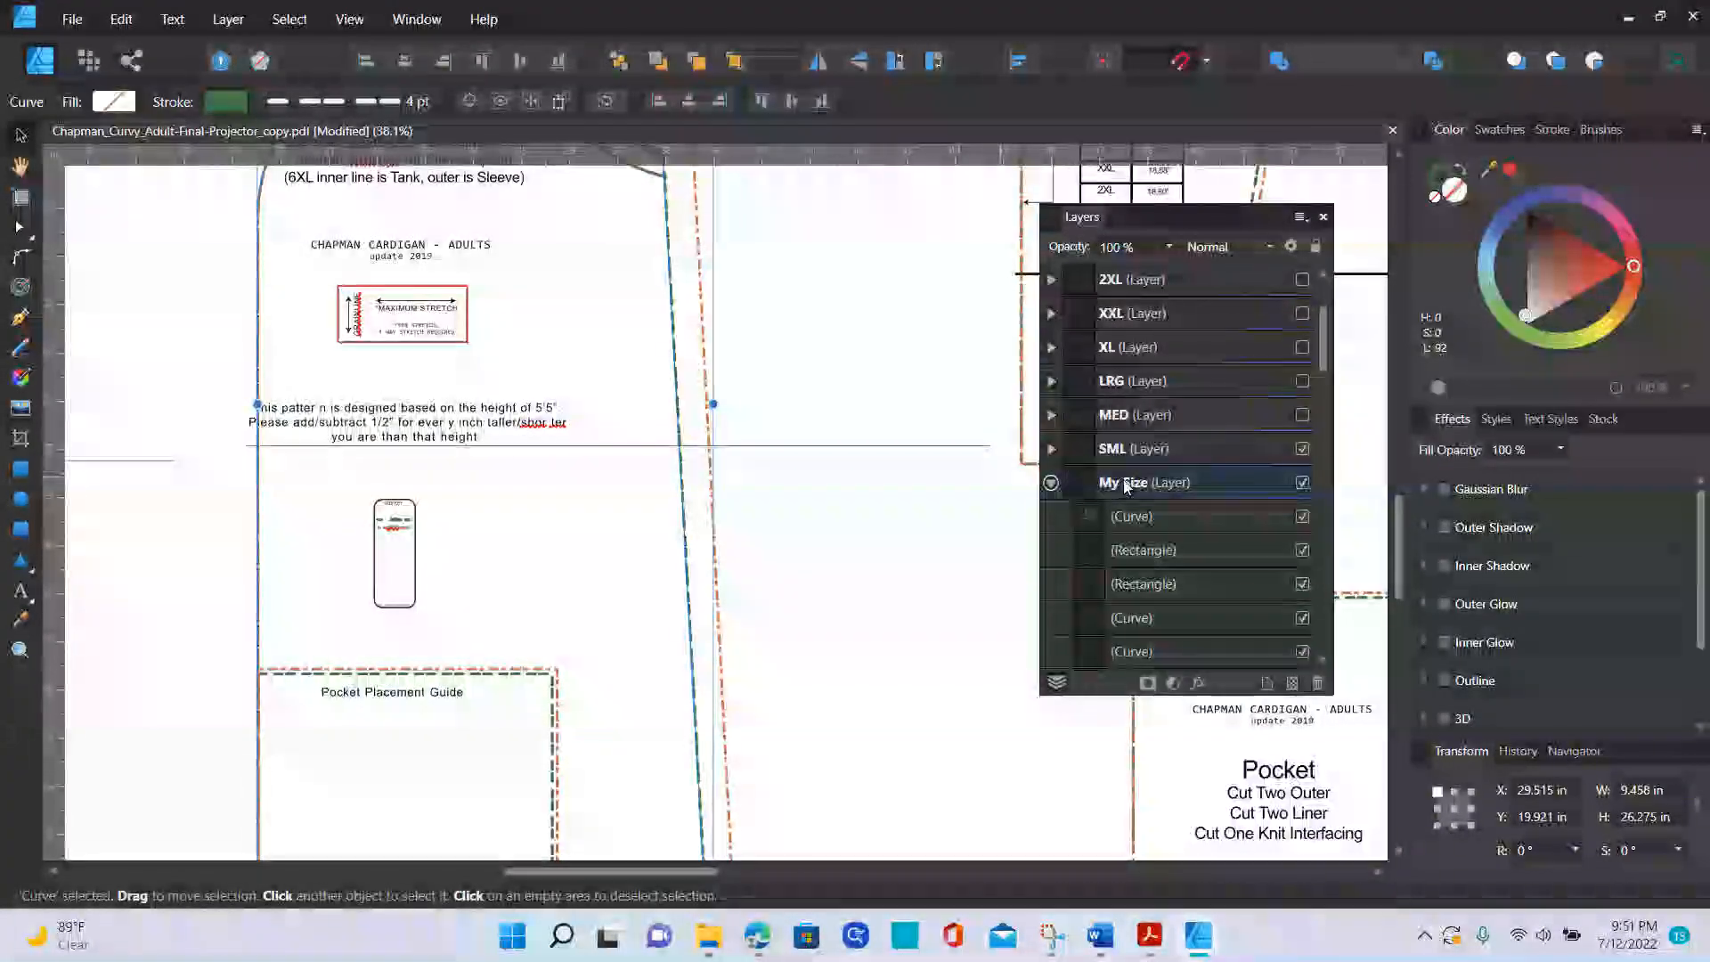
pyautogui.click(674, 407)
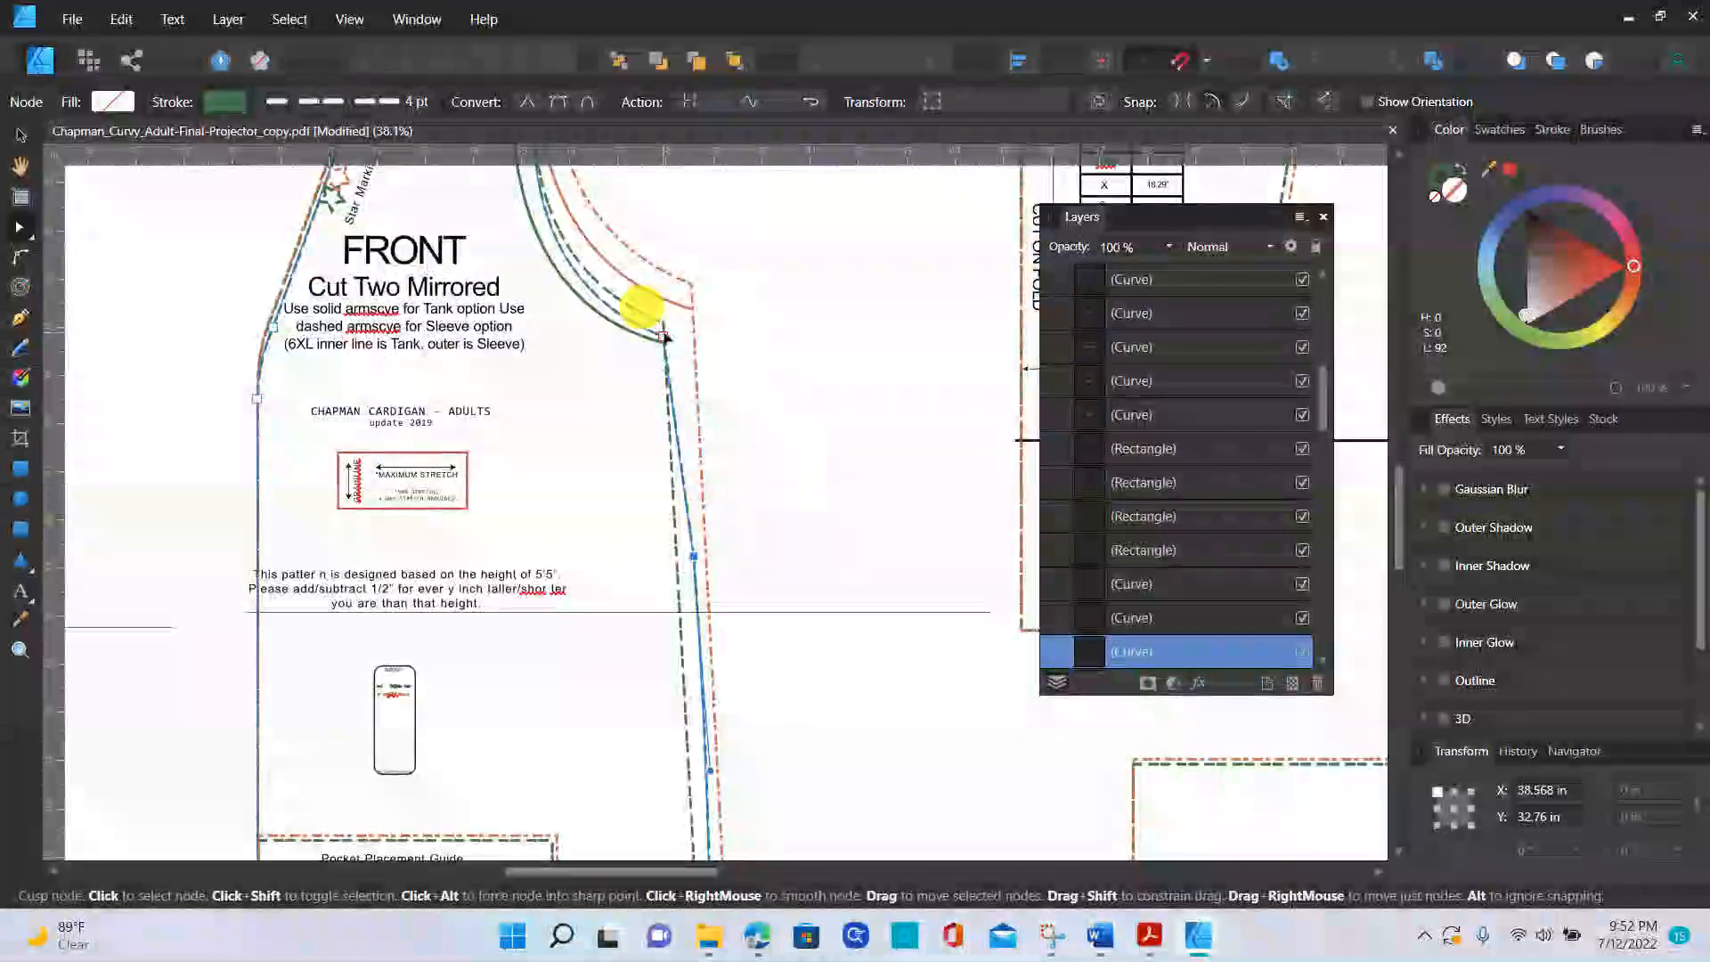
pyautogui.moveTo(664, 337); pyautogui.dragTo(686, 338)
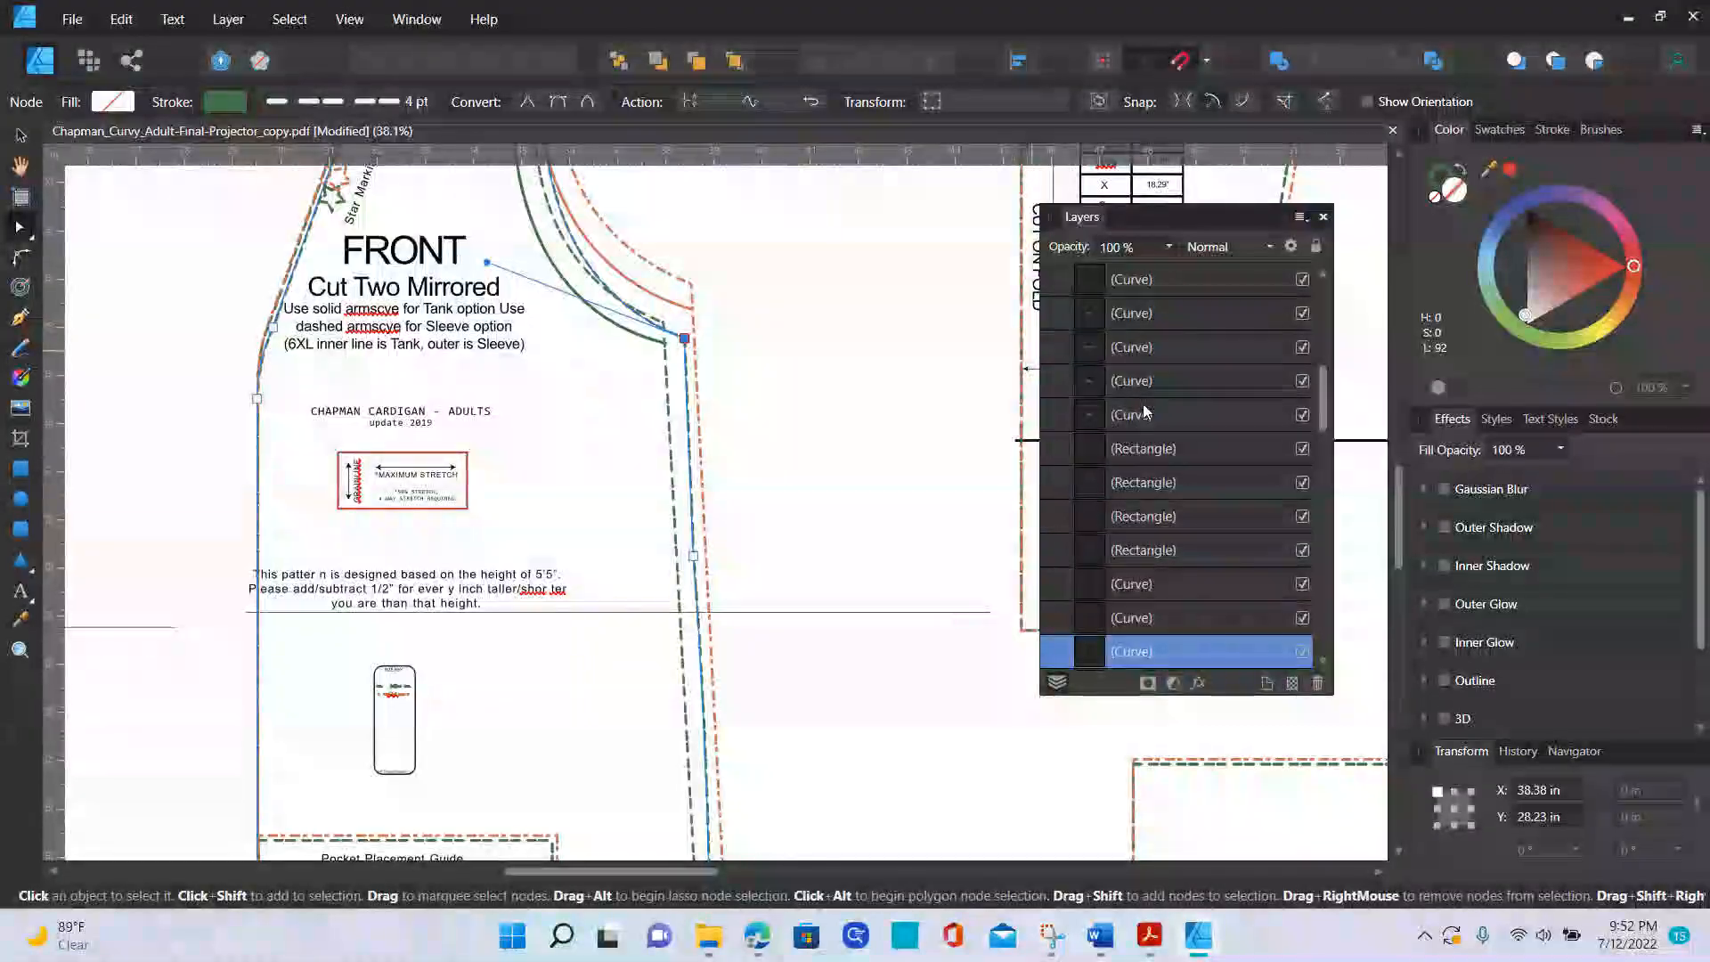
# - Collapse the My Size layer and add an empty layer above it named New Layer 1
pyautogui.scroll(5, 1158, 436)
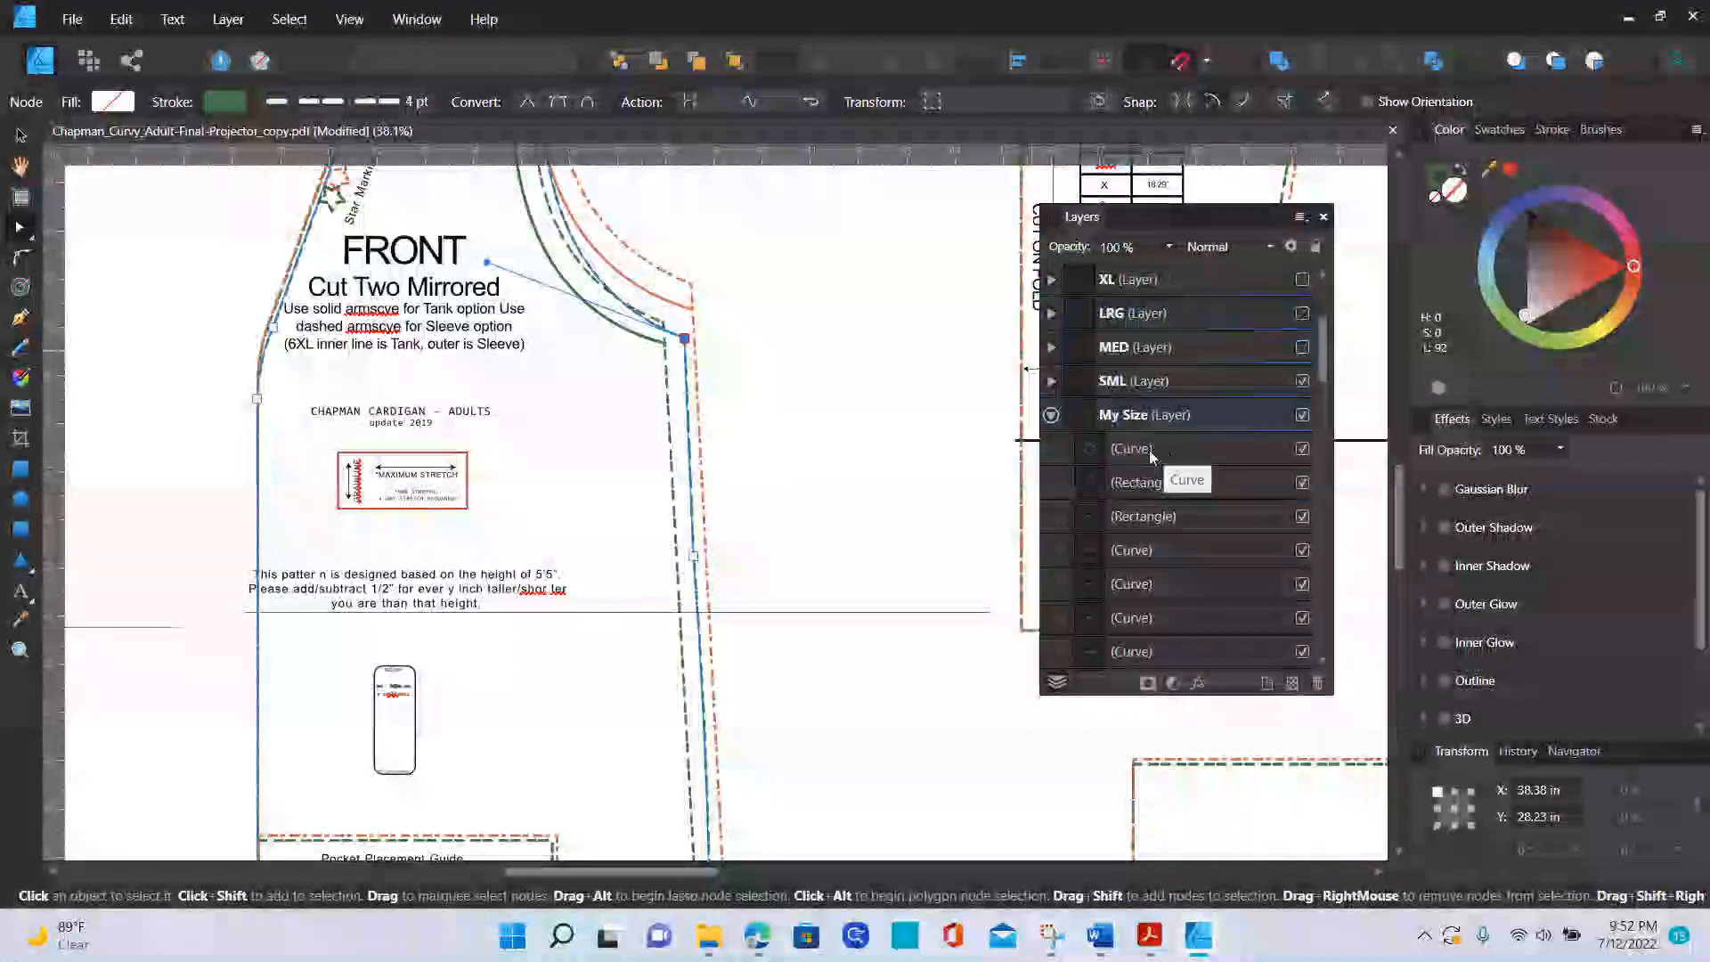
pyautogui.click(1051, 415)
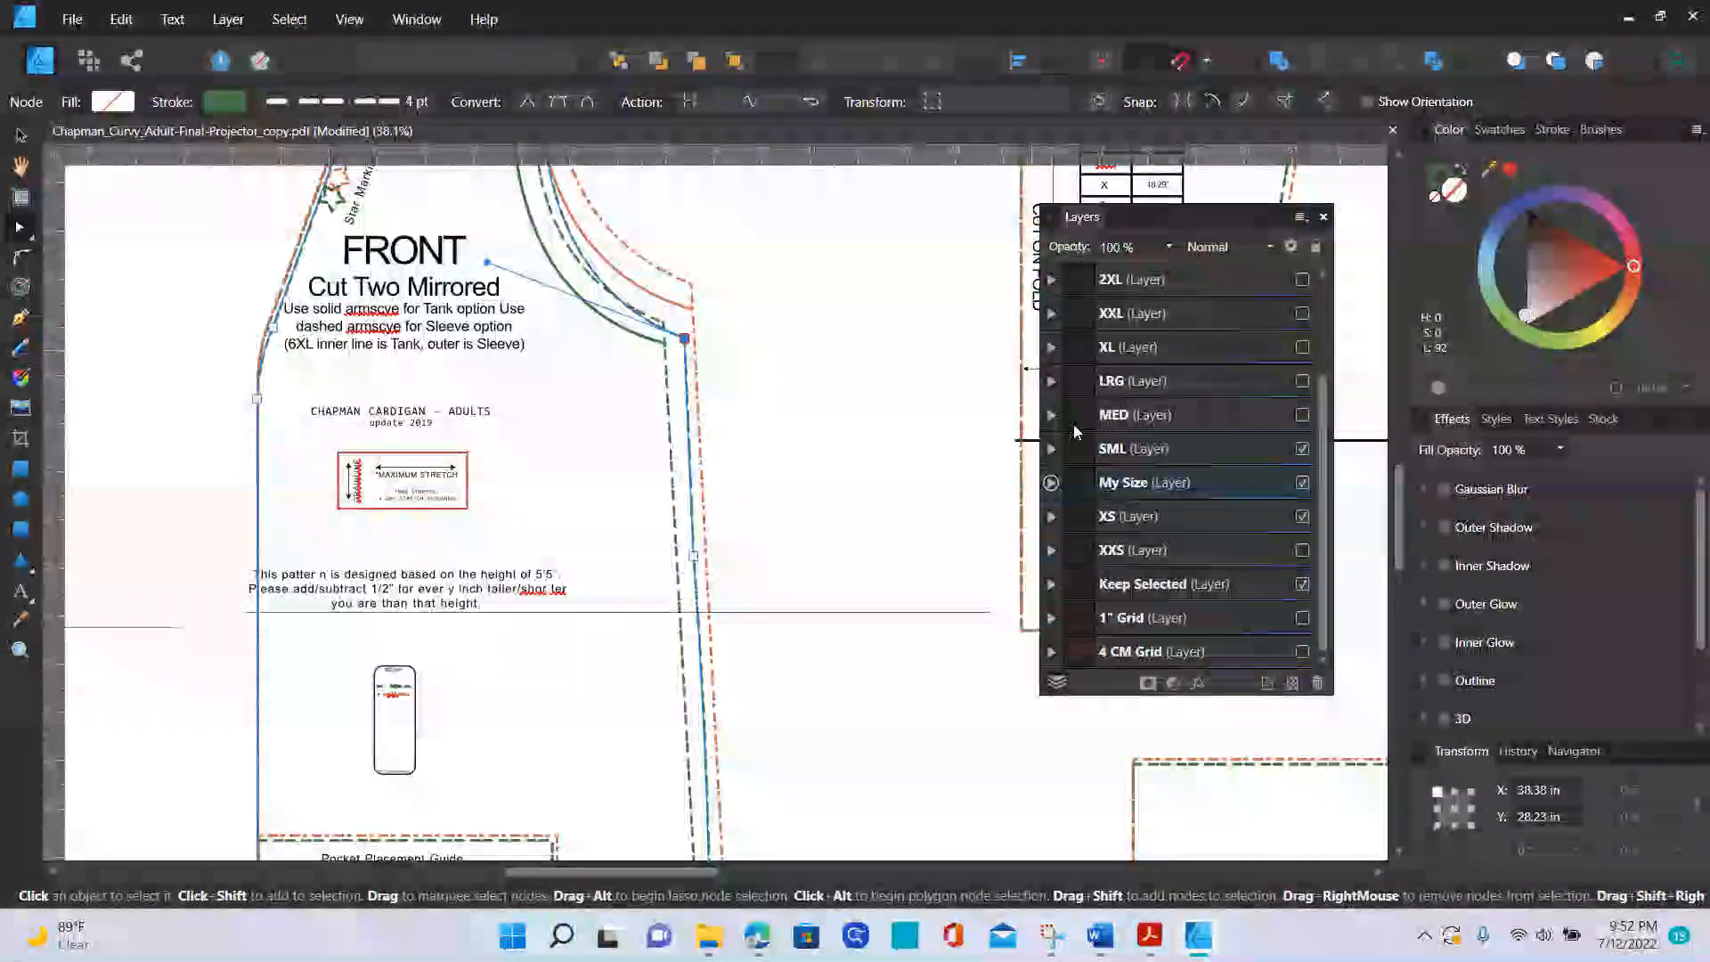
pyautogui.press('ctrl')
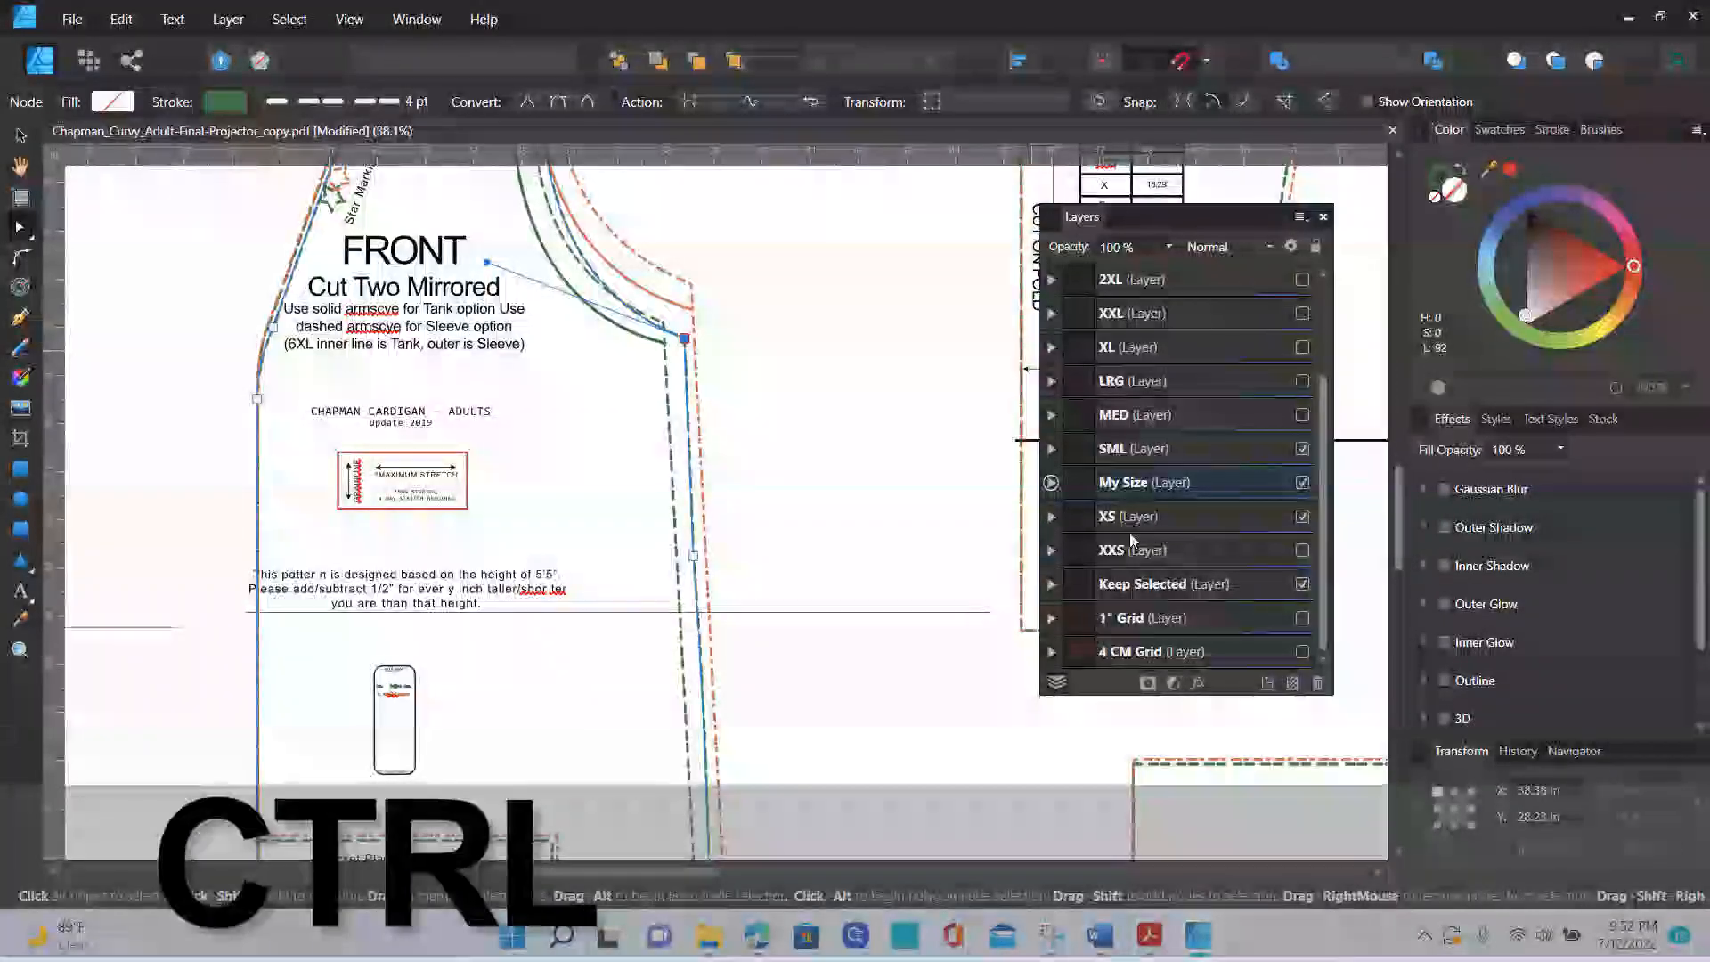
pyautogui.hotkey('ctrl', 'alt', 'n')
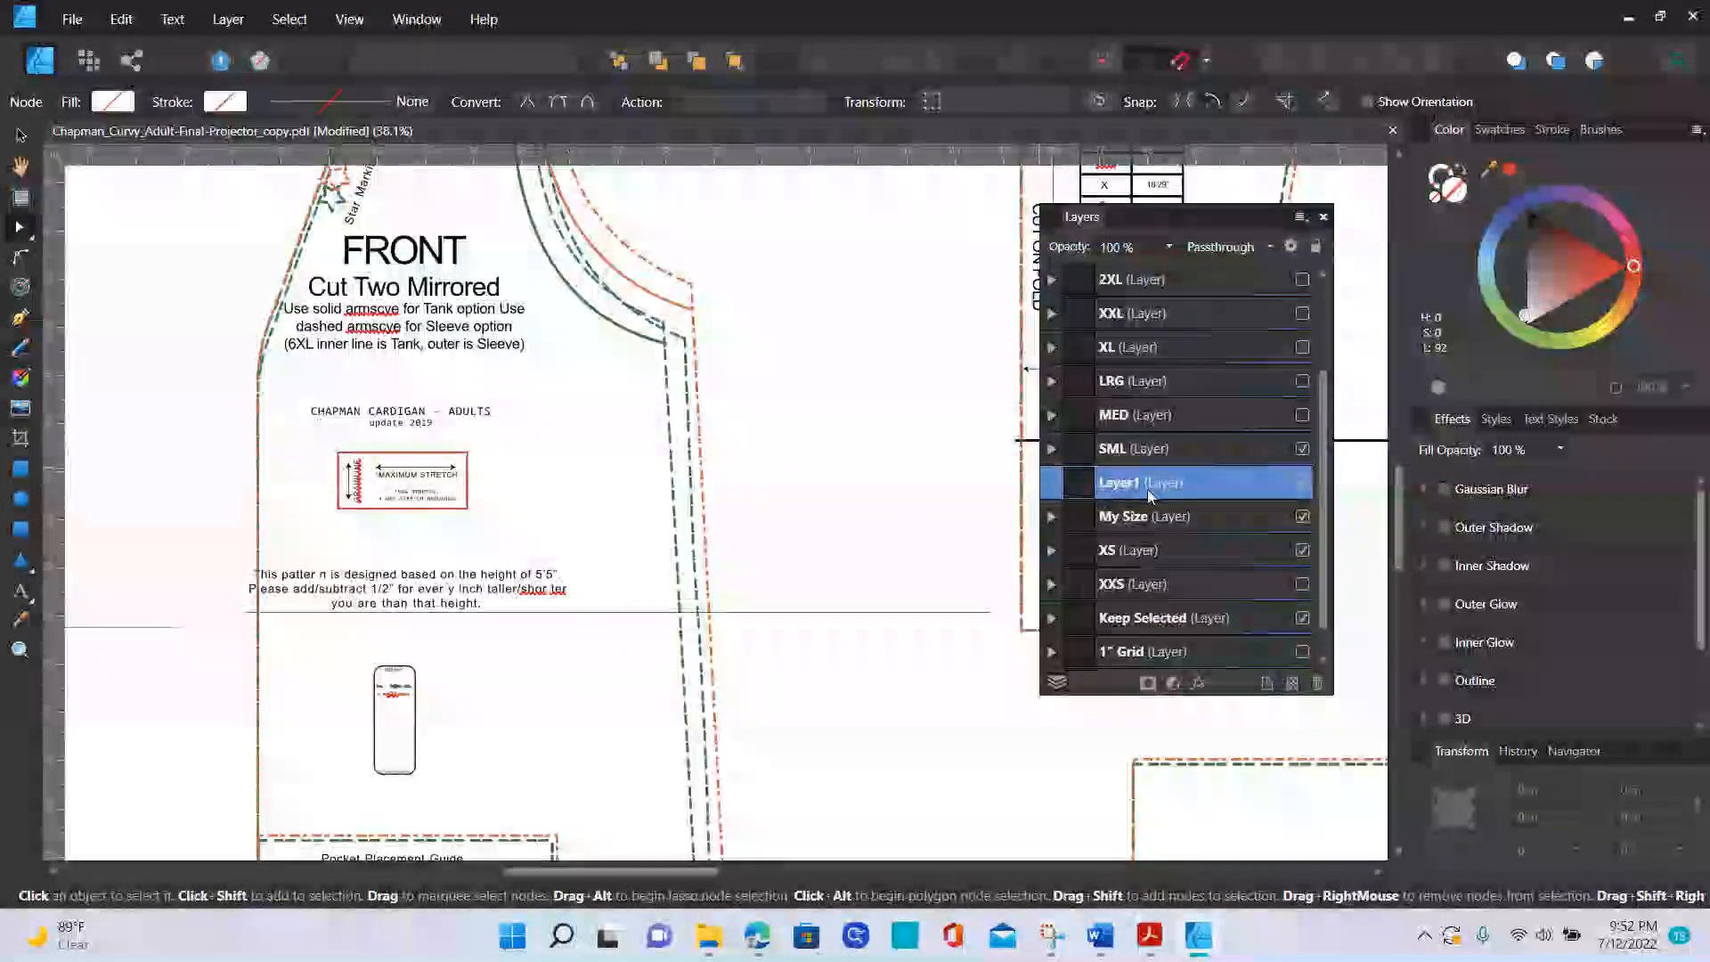
pyautogui.doubleClick(1149, 496)
pyautogui.write('New')
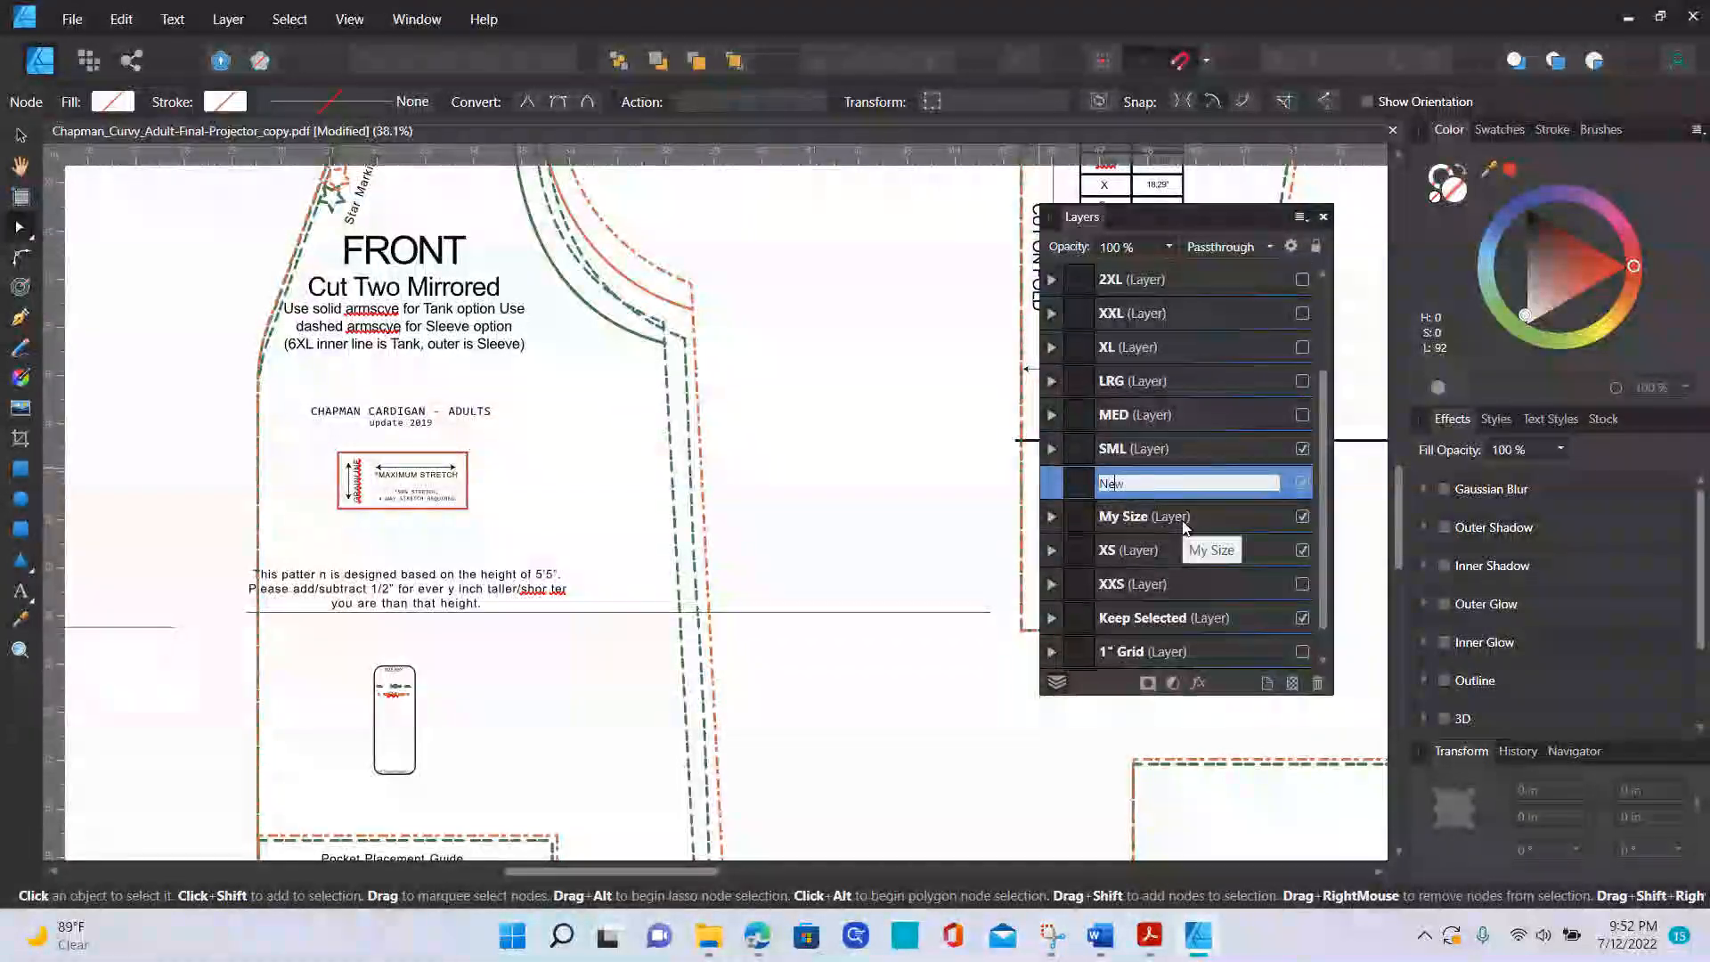
pyautogui.write(' Layer')
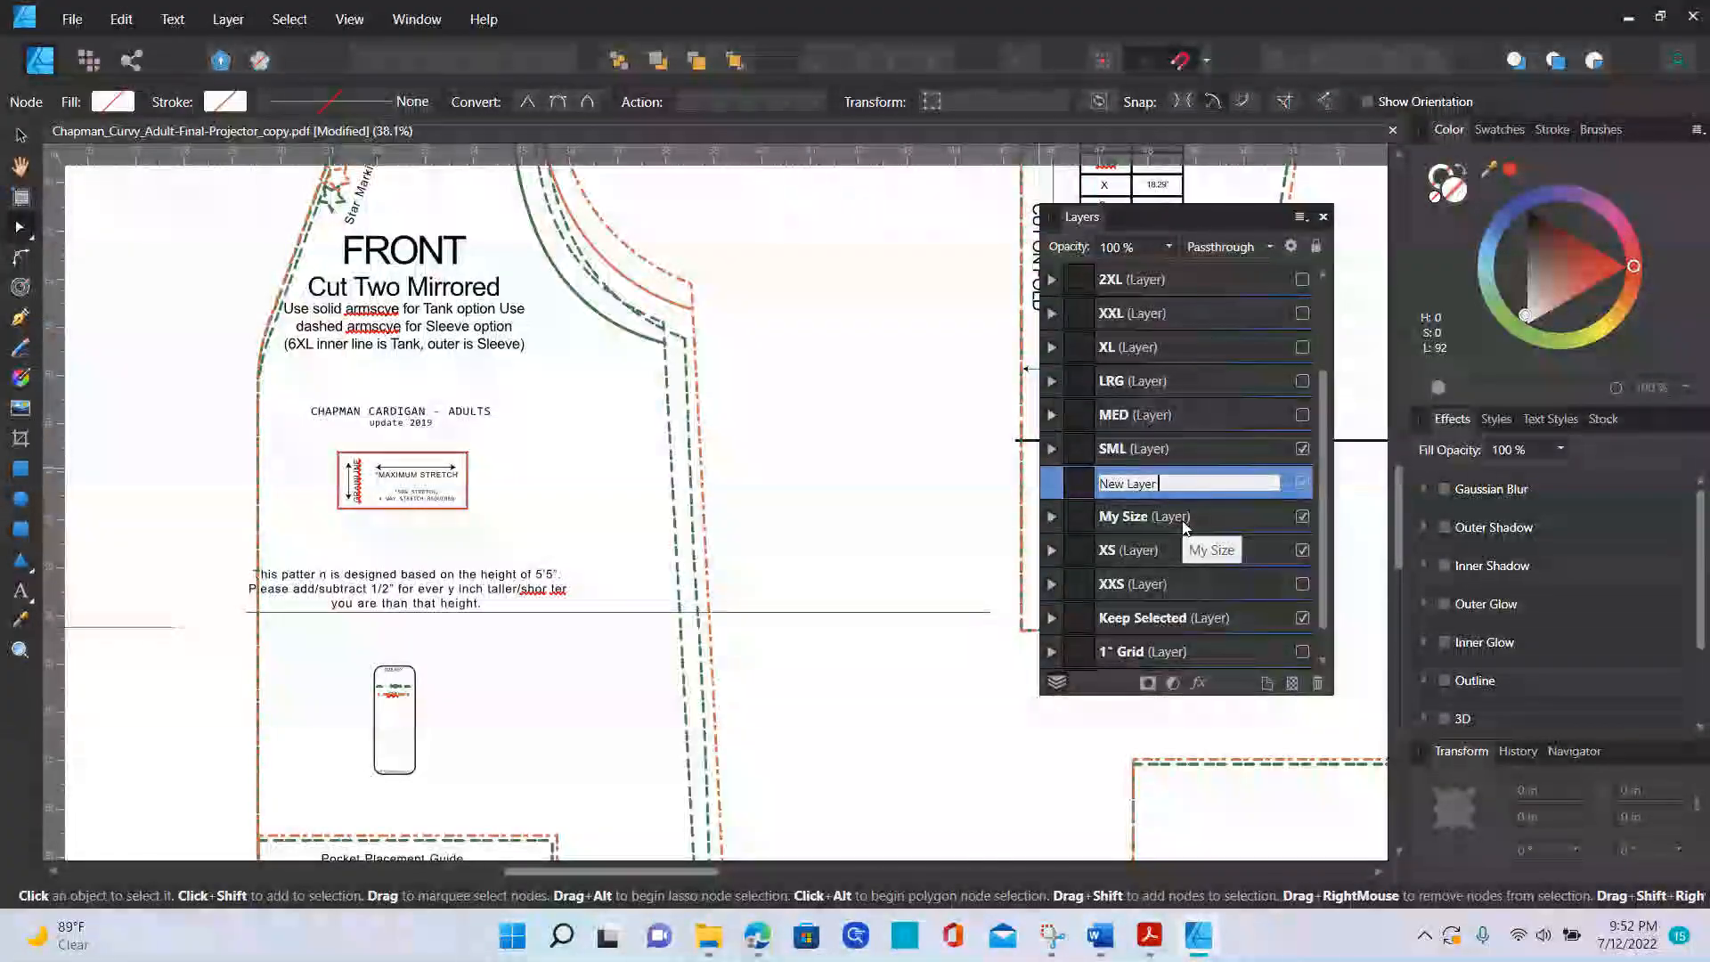
pyautogui.write(' 1')
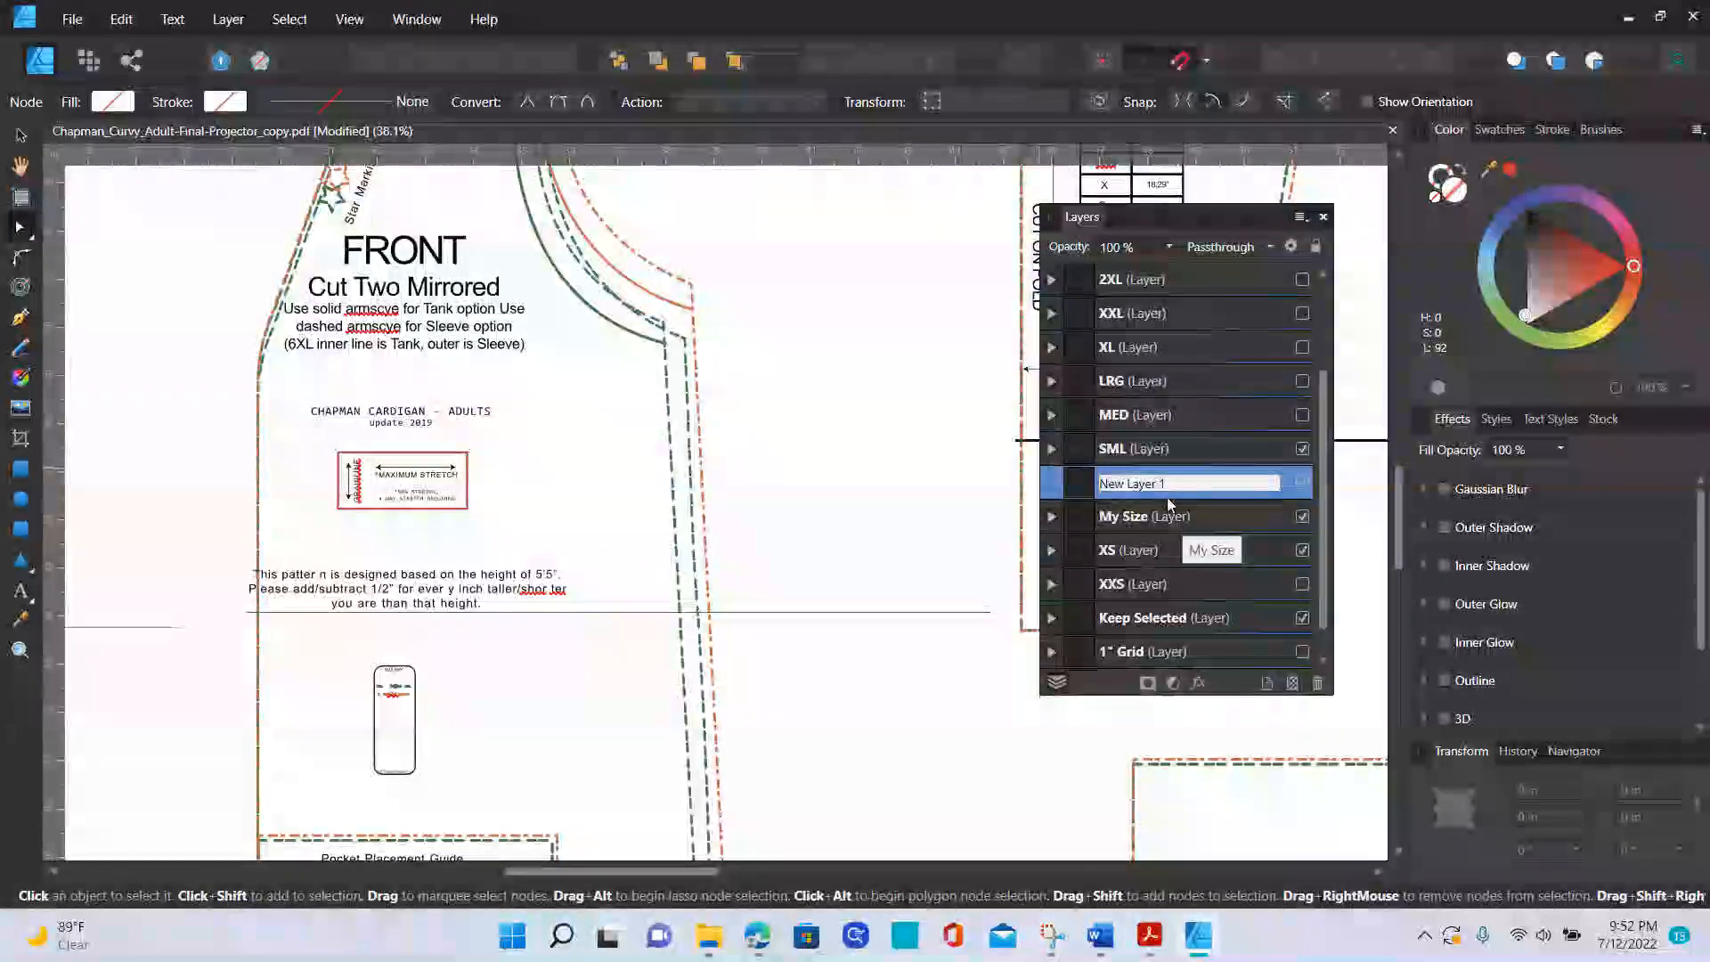
pyautogui.click(956, 494)
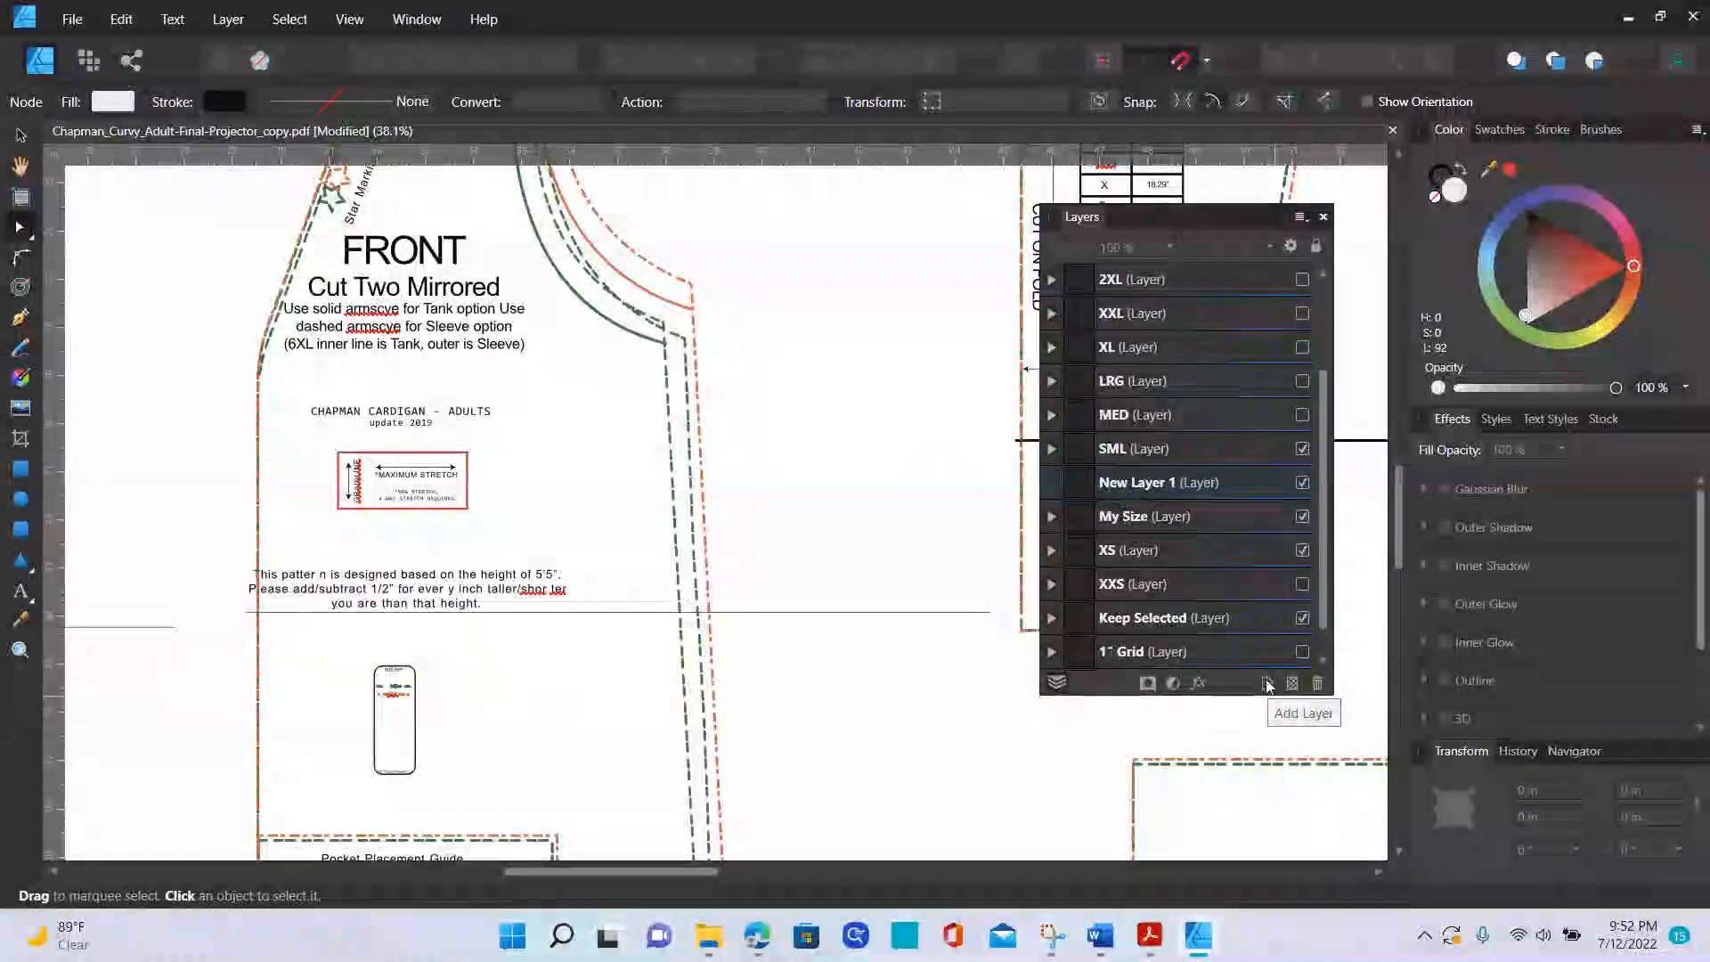
# - Add another empty layer above New Layer 1, and delete both empty layers
pyautogui.click(1267, 684)
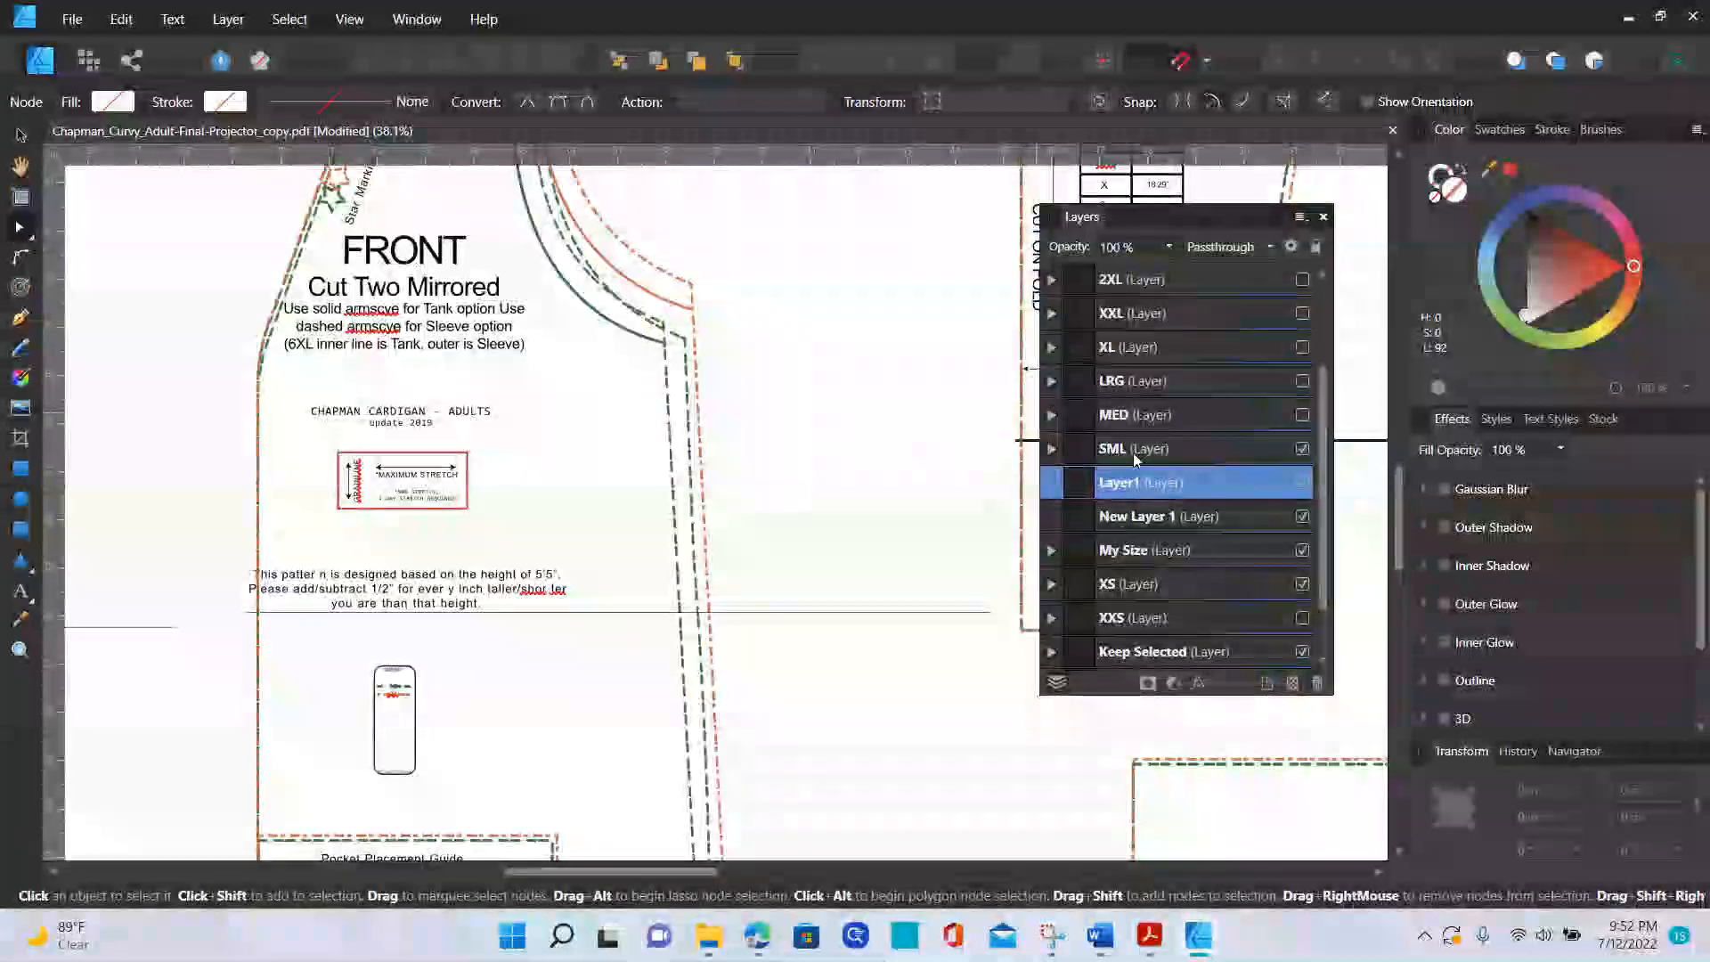
pyautogui.rightClick(1117, 483)
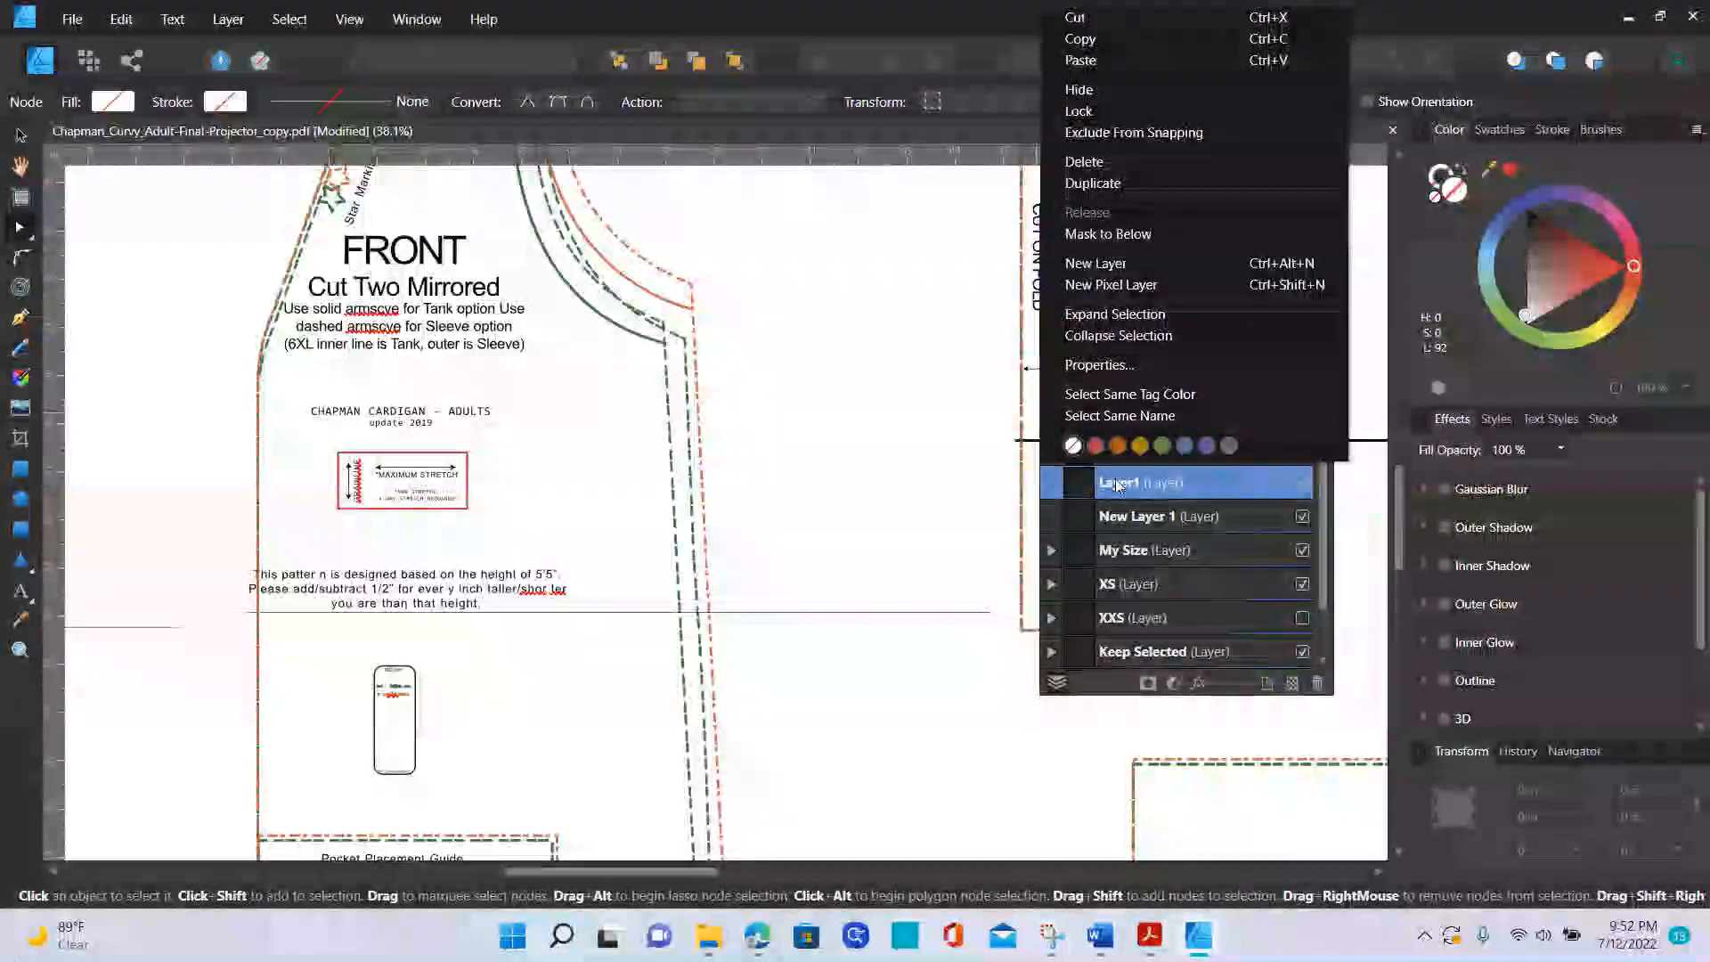
pyautogui.click(1087, 163)
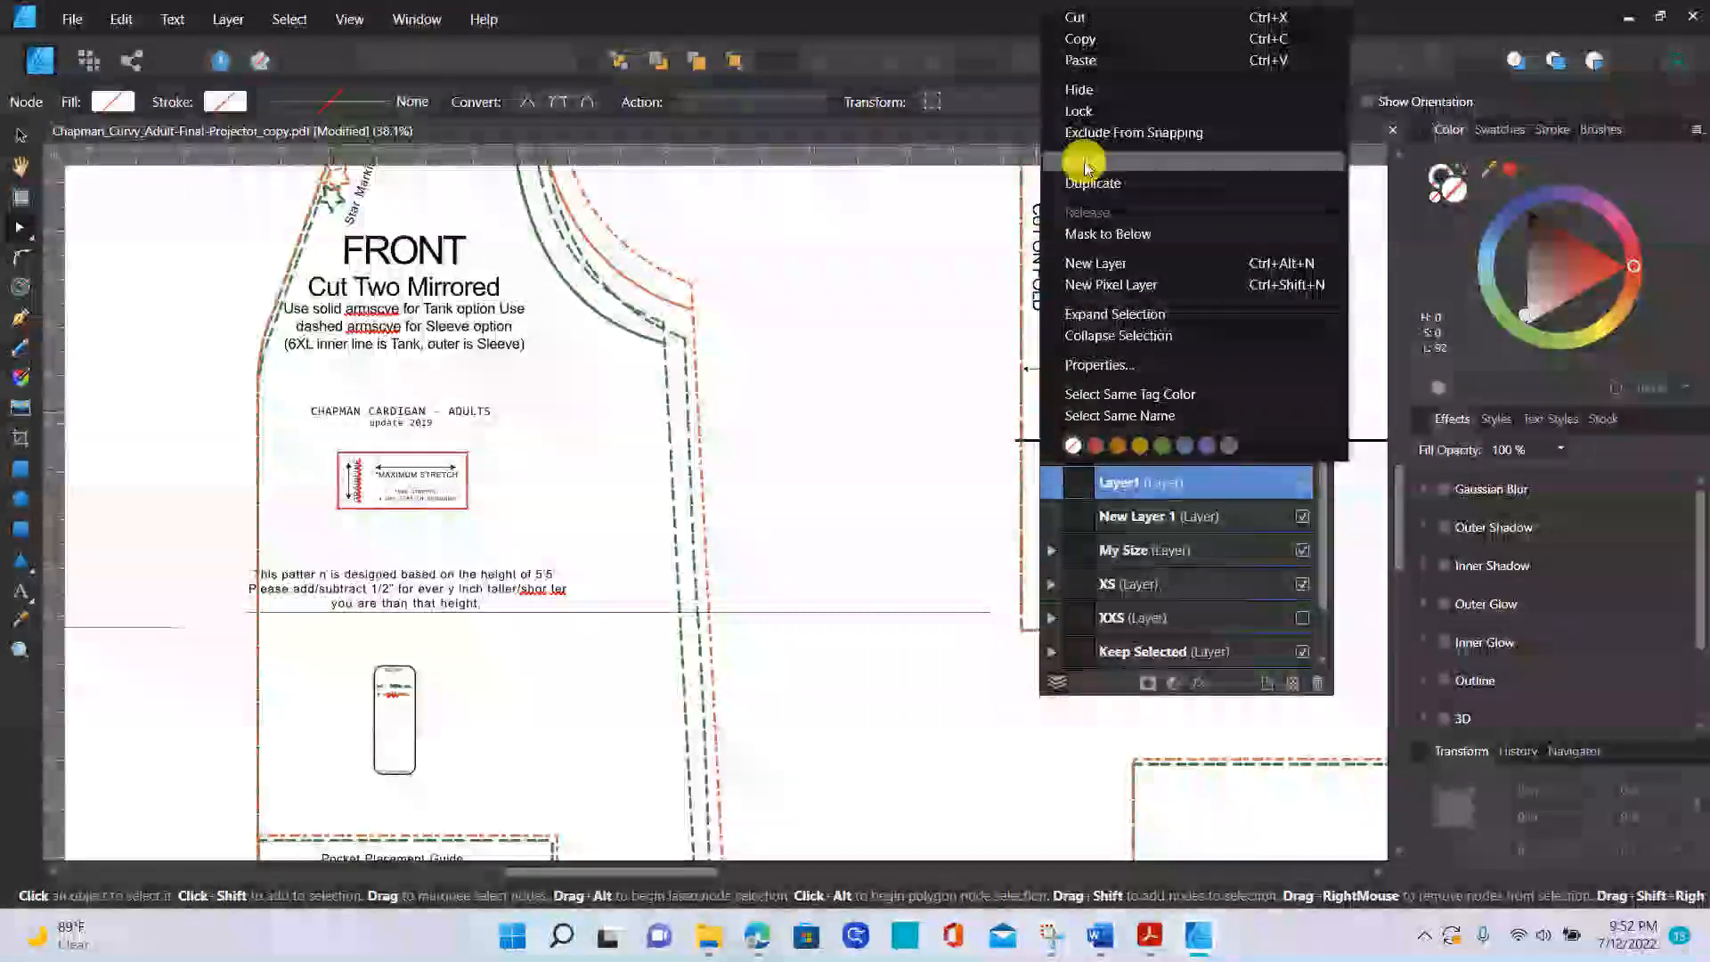
pyautogui.rightClick(1149, 482)
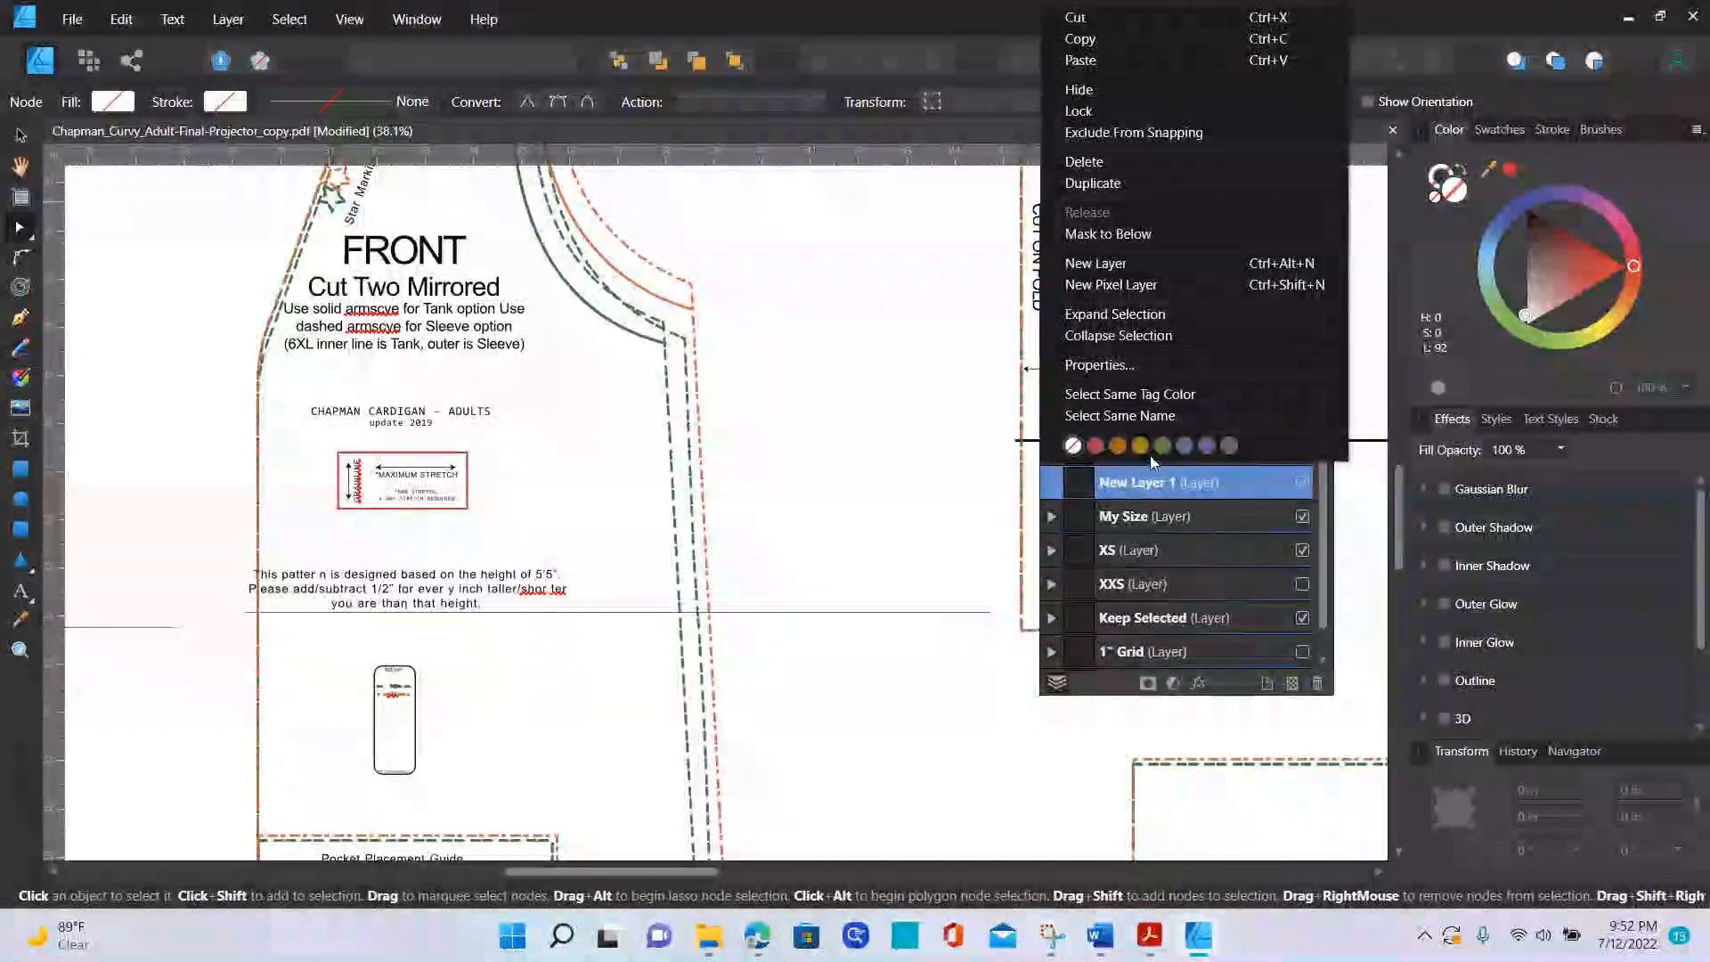
pyautogui.click(1087, 163)
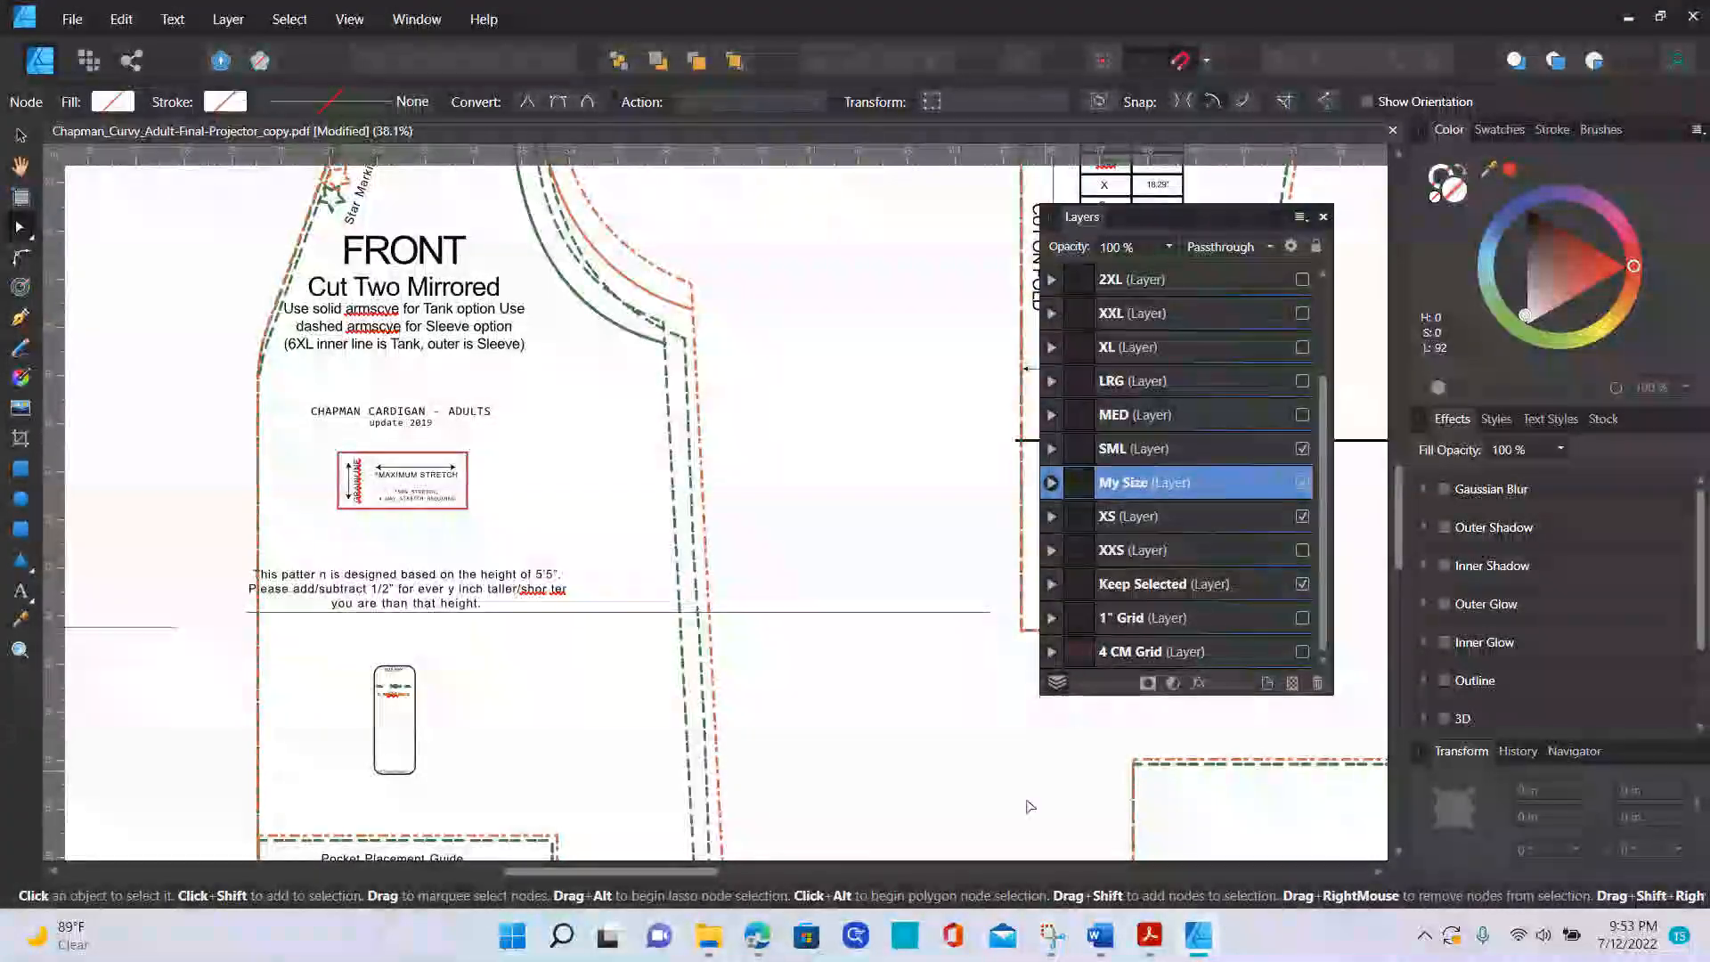
# - Flip the My Size outline of the back piece horizontally and place it against the fold line, at about X 2.4 in, as the mirrored half
pyautogui.moveTo(718, 880); pyautogui.dragTo(520, 871)
pyautogui.scroll(1, 624, 642)
pyautogui.scroll(3, 633, 751)
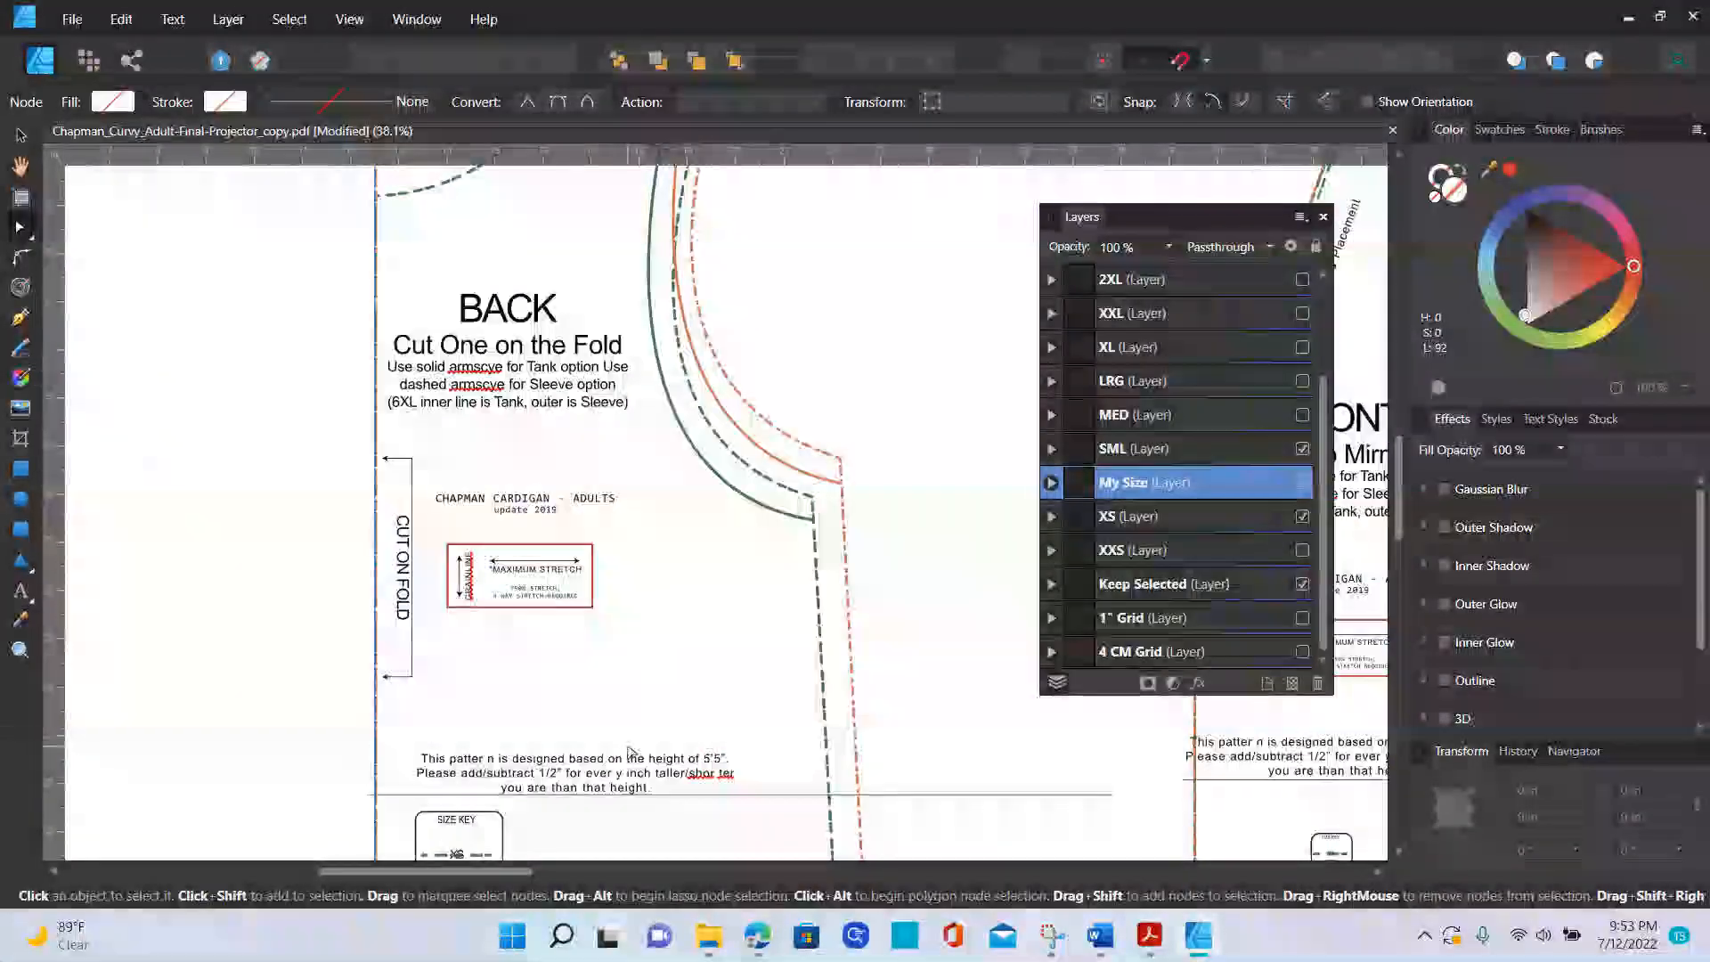
pyautogui.scroll(1, 633, 751)
pyautogui.click(816, 587)
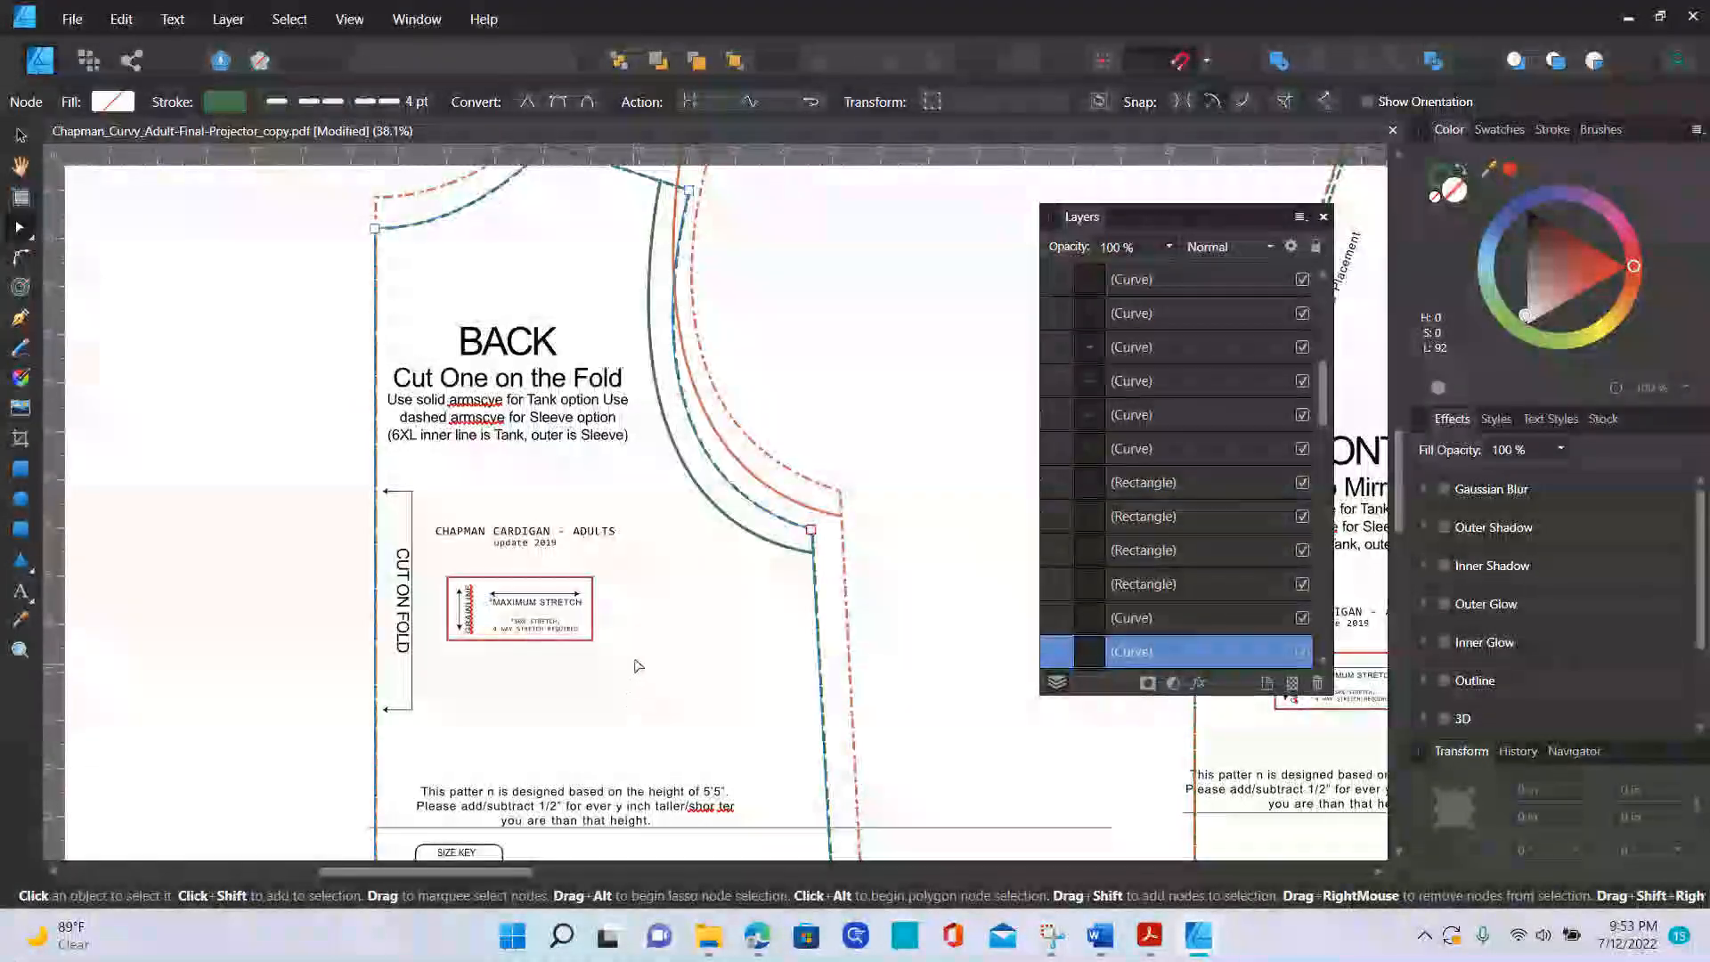
pyautogui.scroll(-1, 641, 659)
pyautogui.scroll(-2, 645, 657)
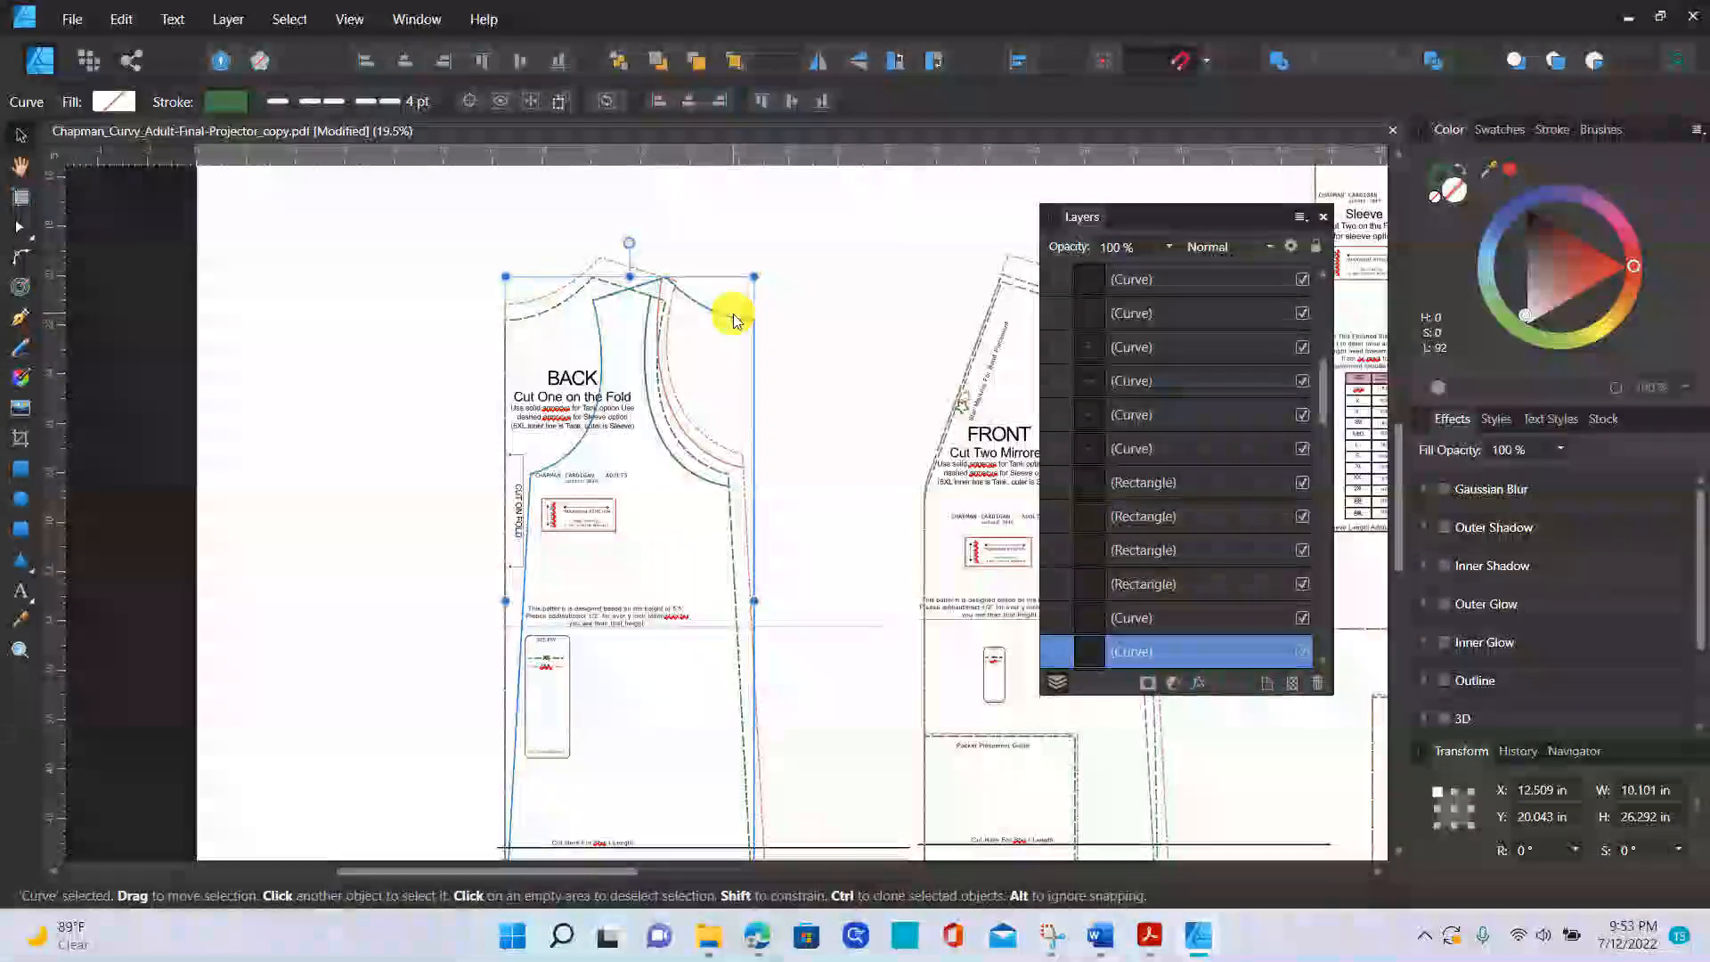
pyautogui.moveTo(653, 327); pyautogui.dragTo(485, 321)
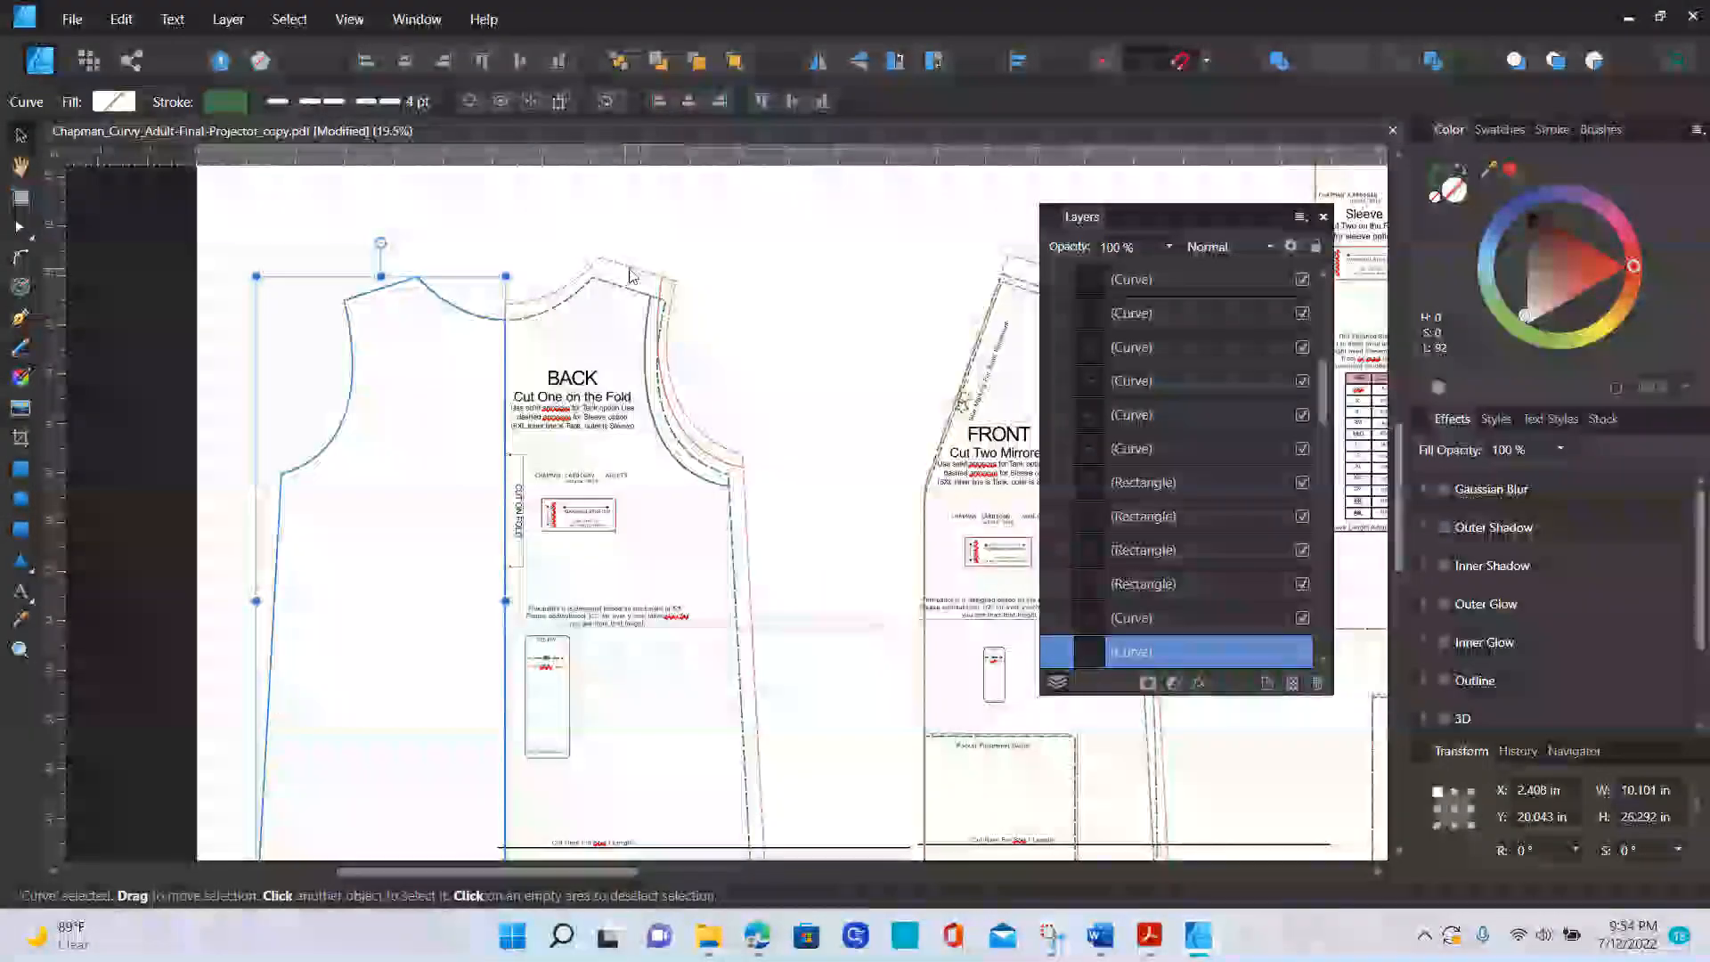
pyautogui.click(775, 232)
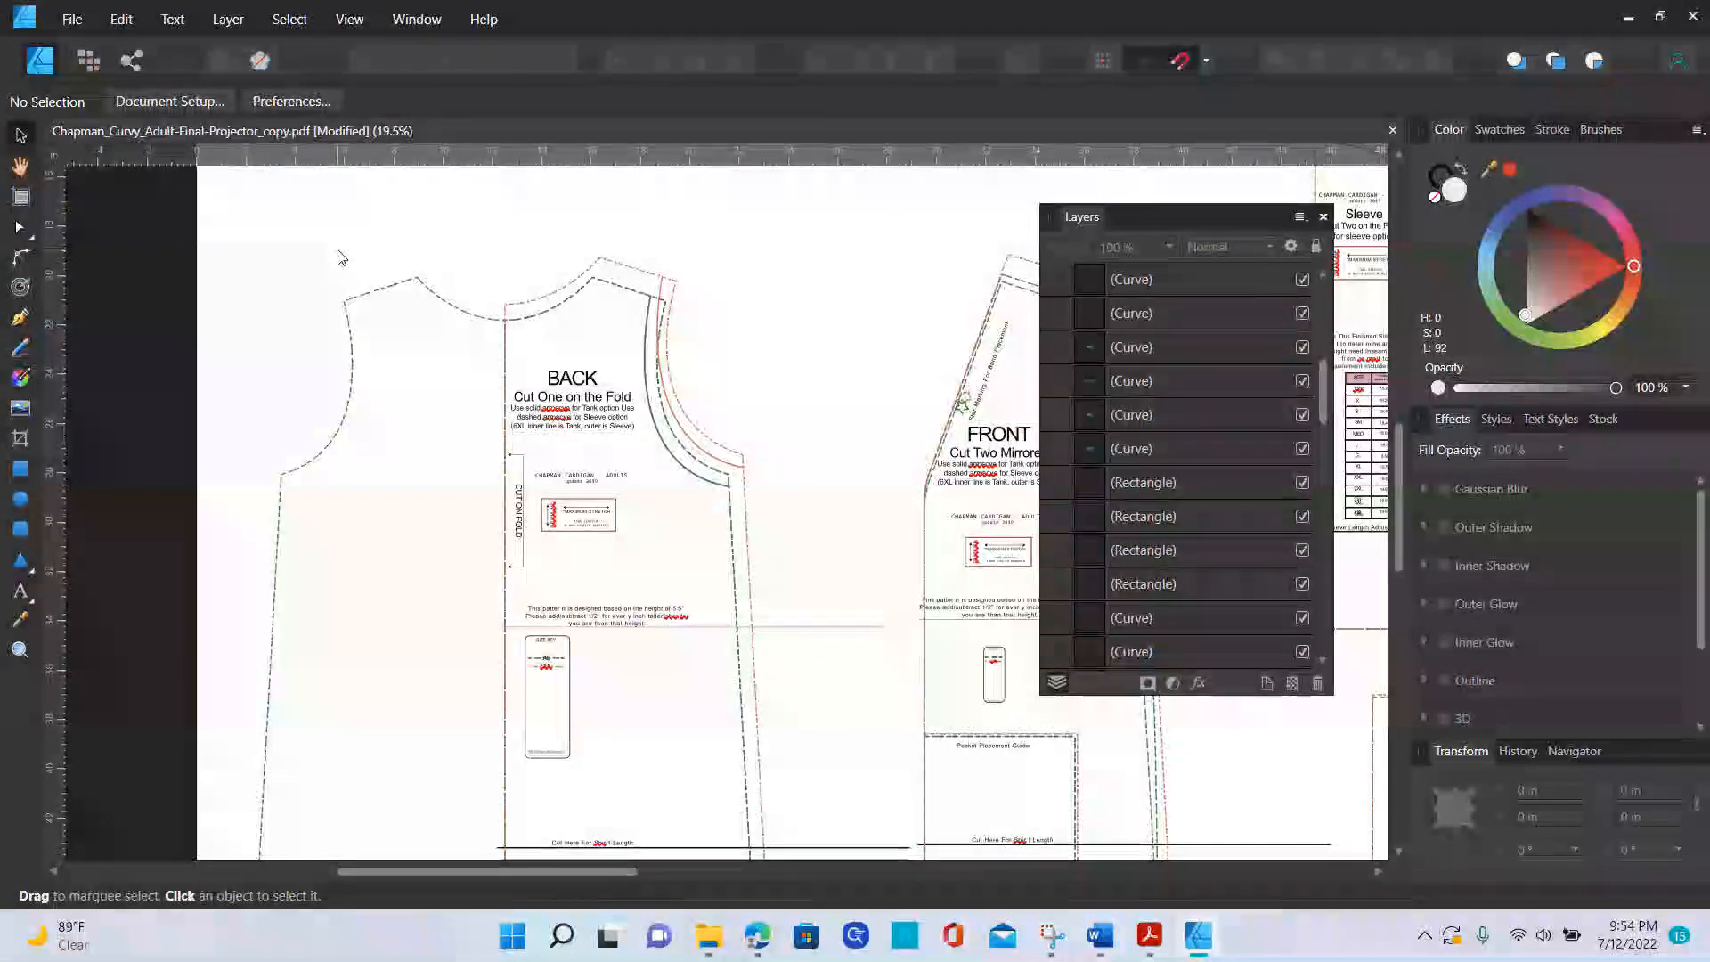
# - Open the export settings for PDF output, keeping the PDF (for print) preset and the whole document as the area
pyautogui.click(69, 18)
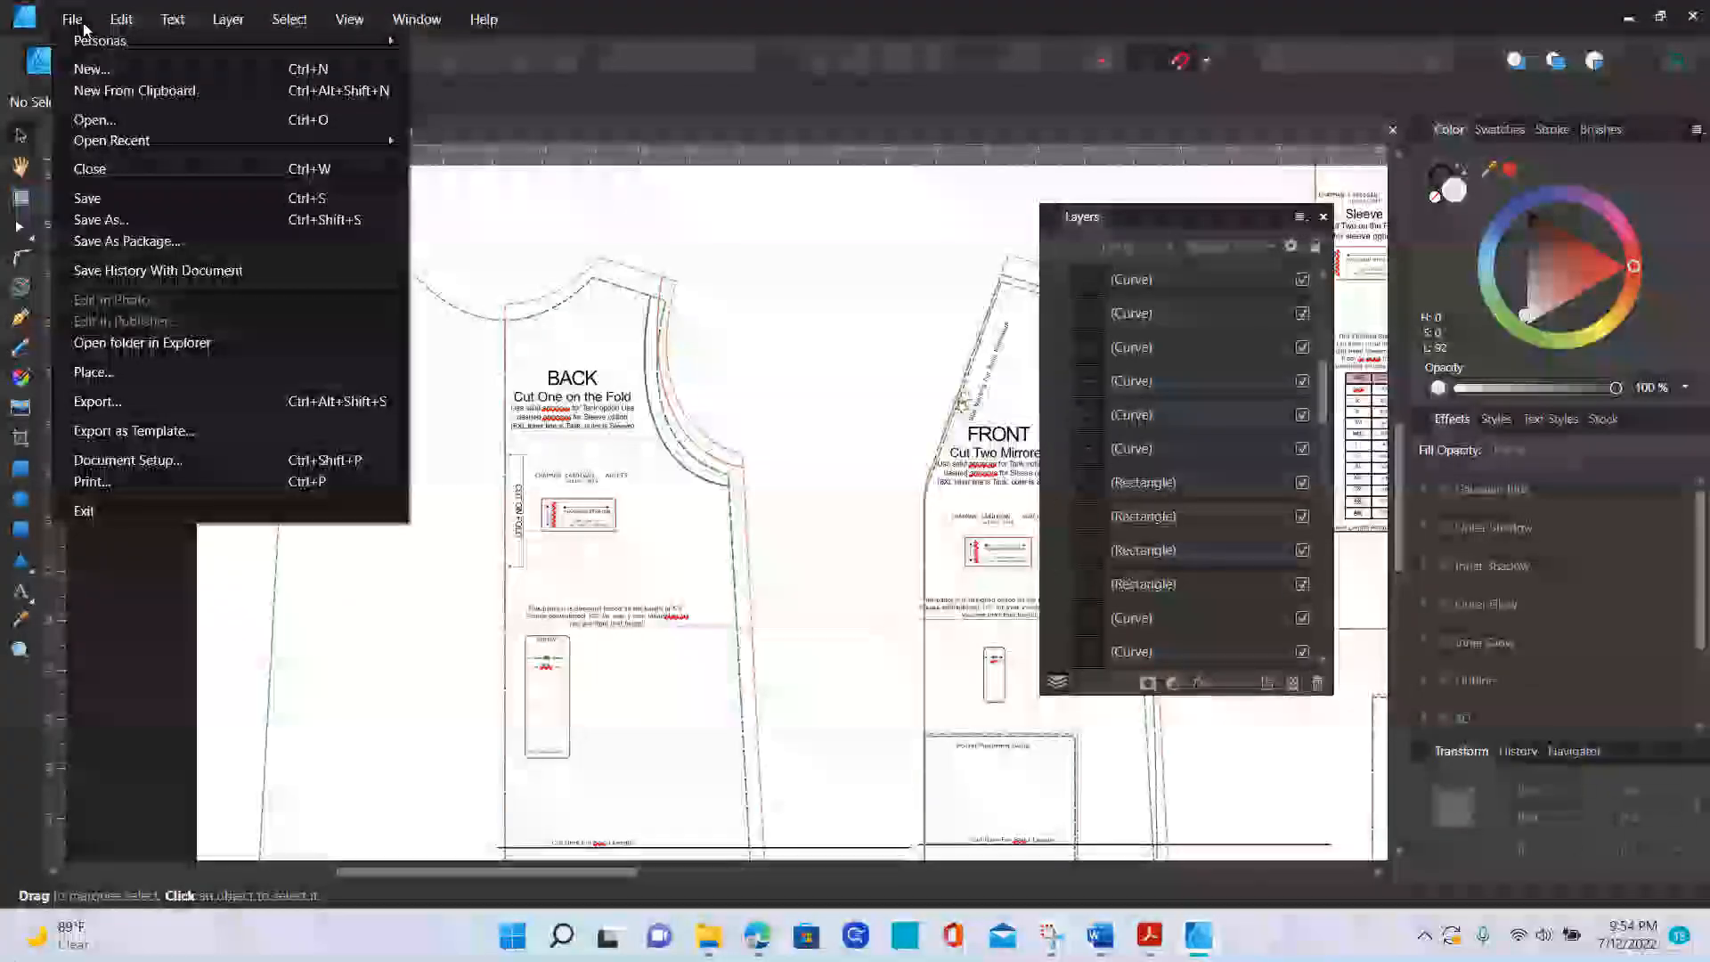
pyautogui.click(110, 403)
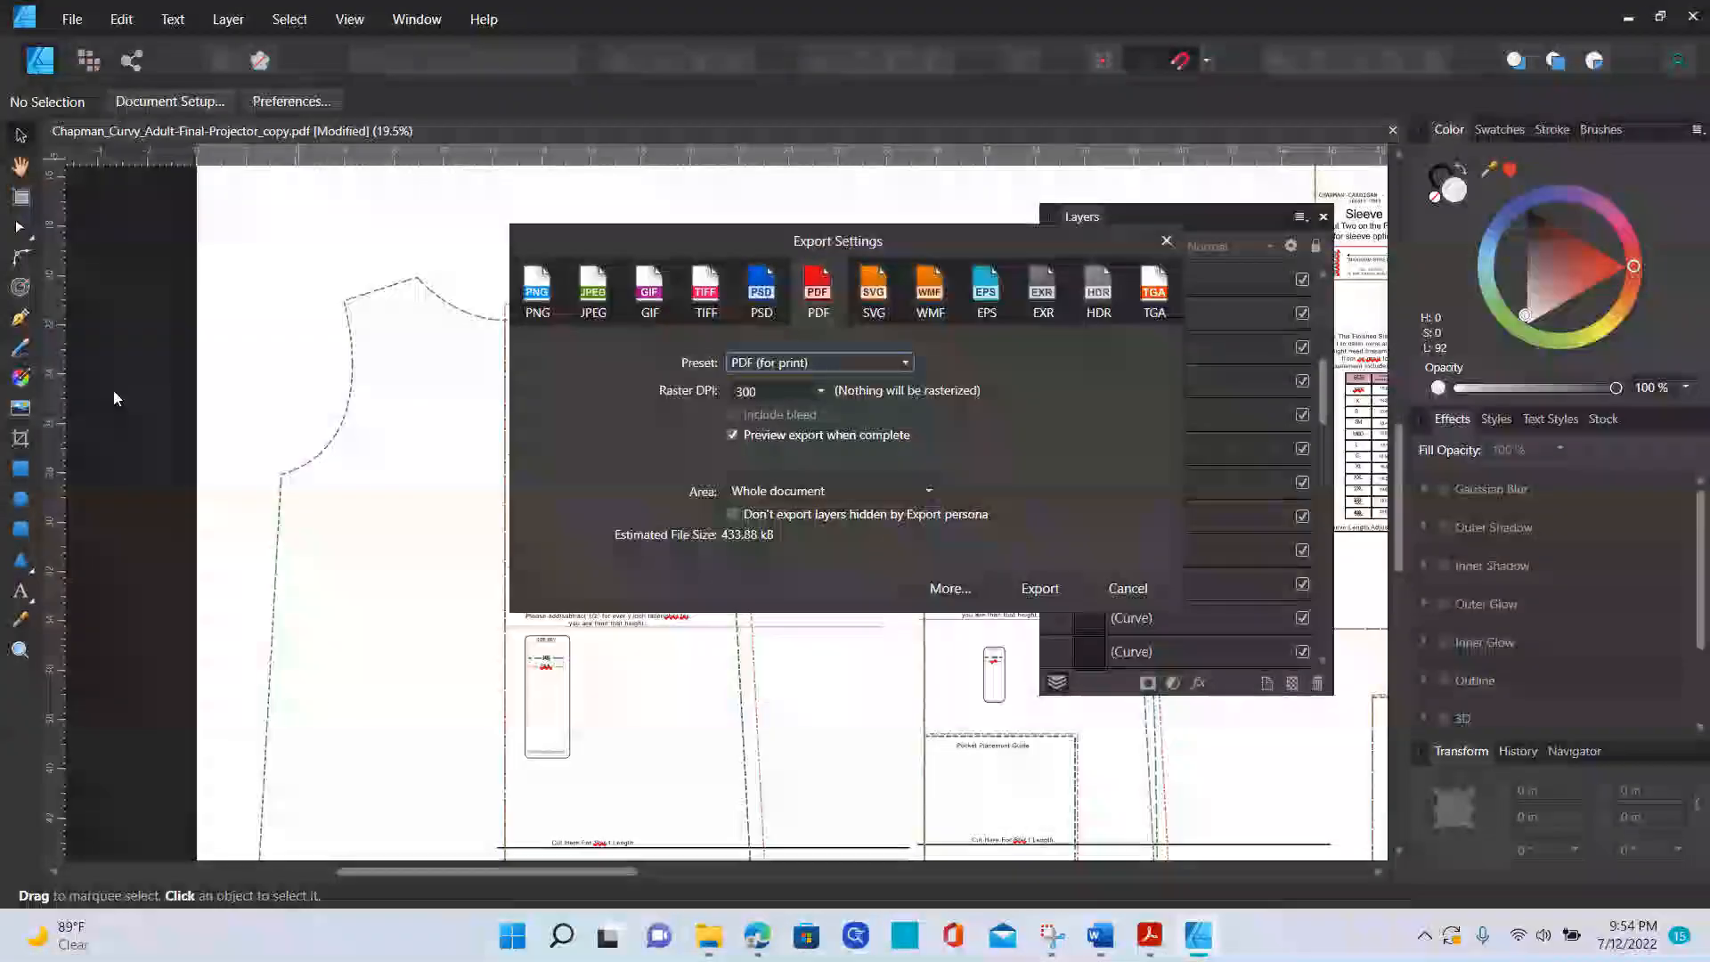
pyautogui.click(828, 361)
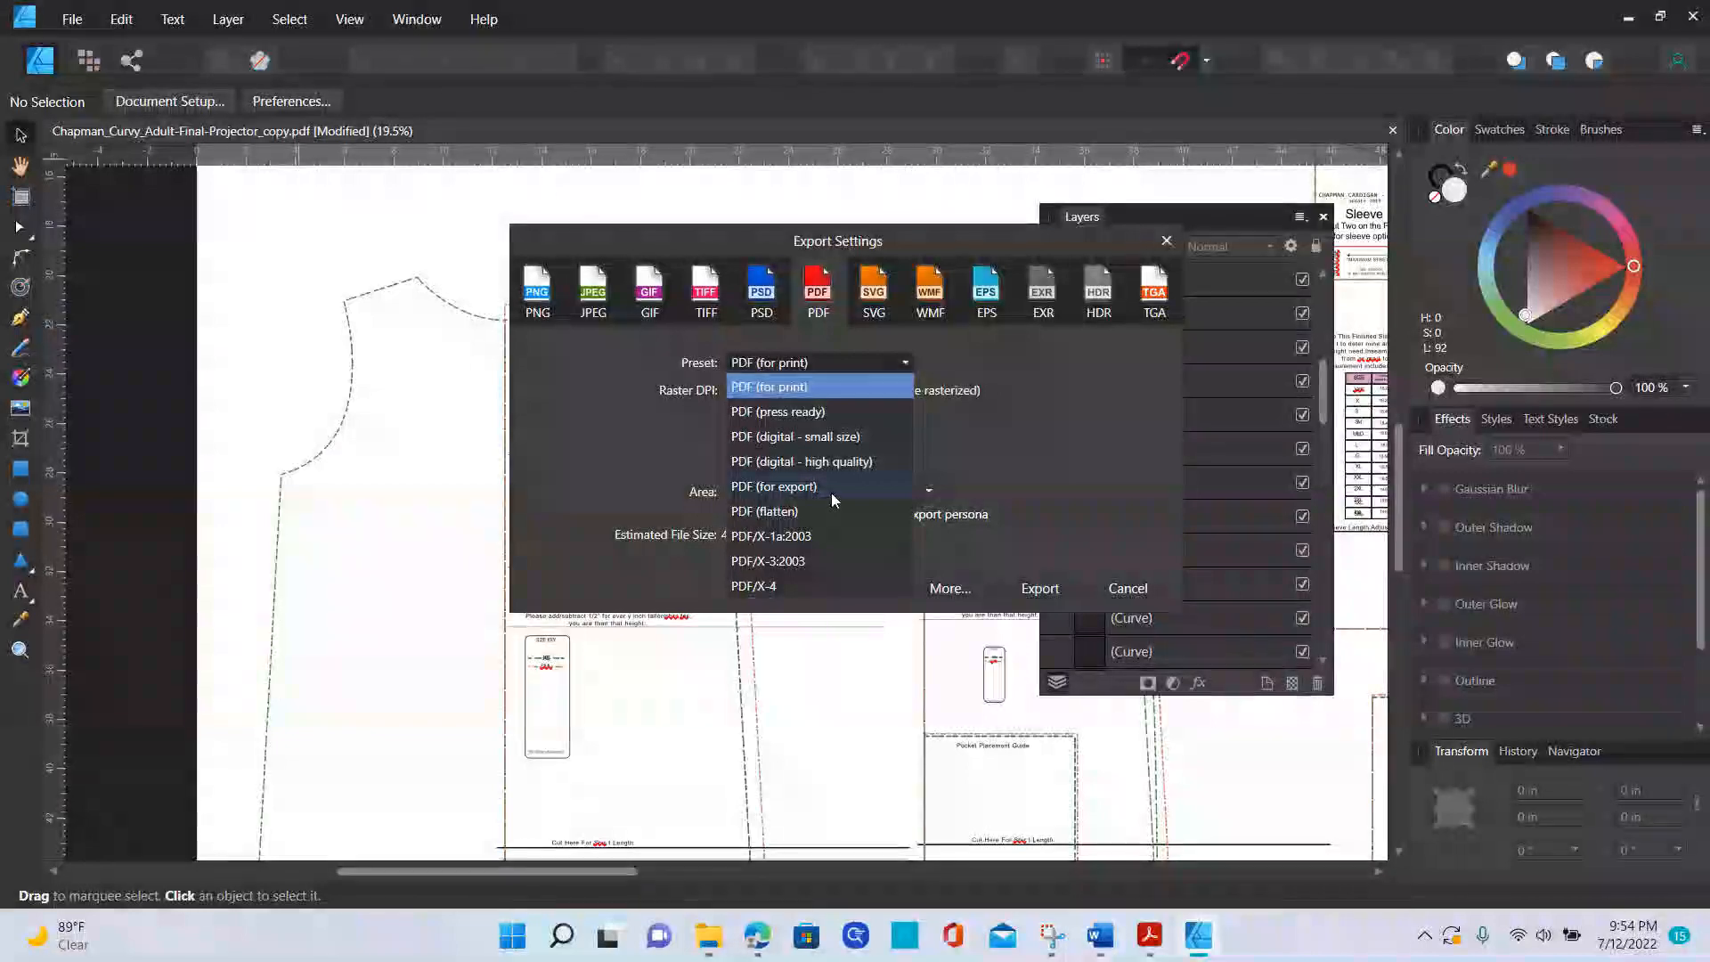
pyautogui.click(1048, 353)
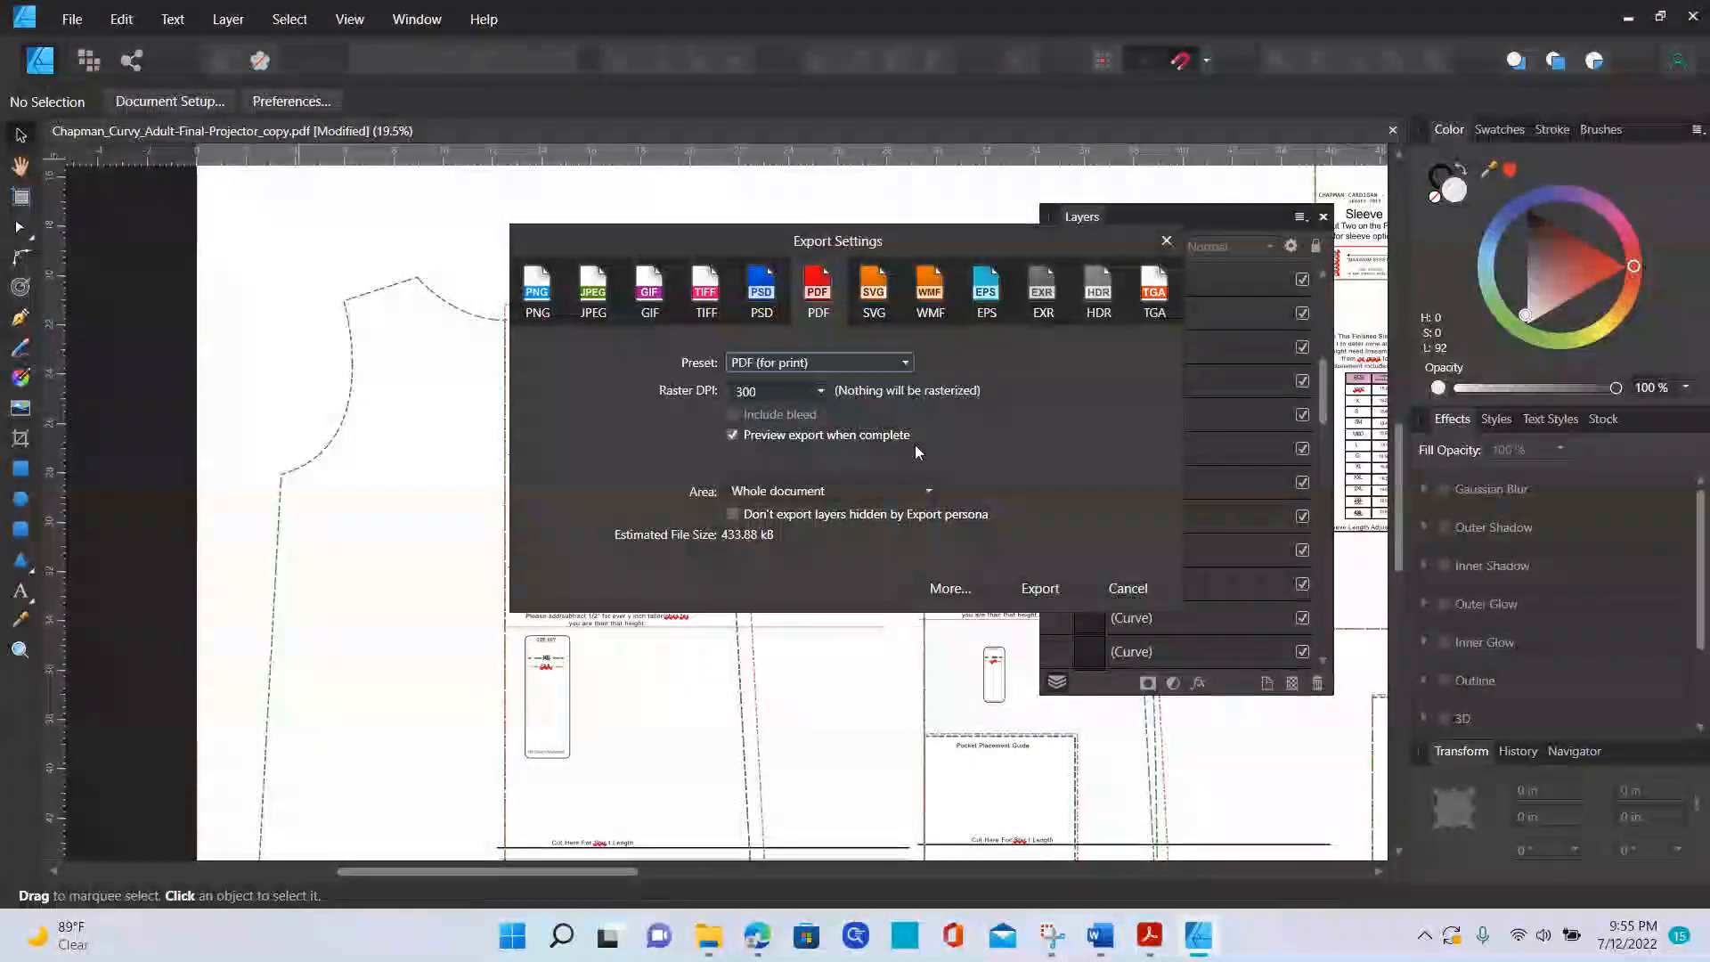
# - Export the pattern as a PDF file named My Size Chapman in the Women folder
pyautogui.click(1040, 588)
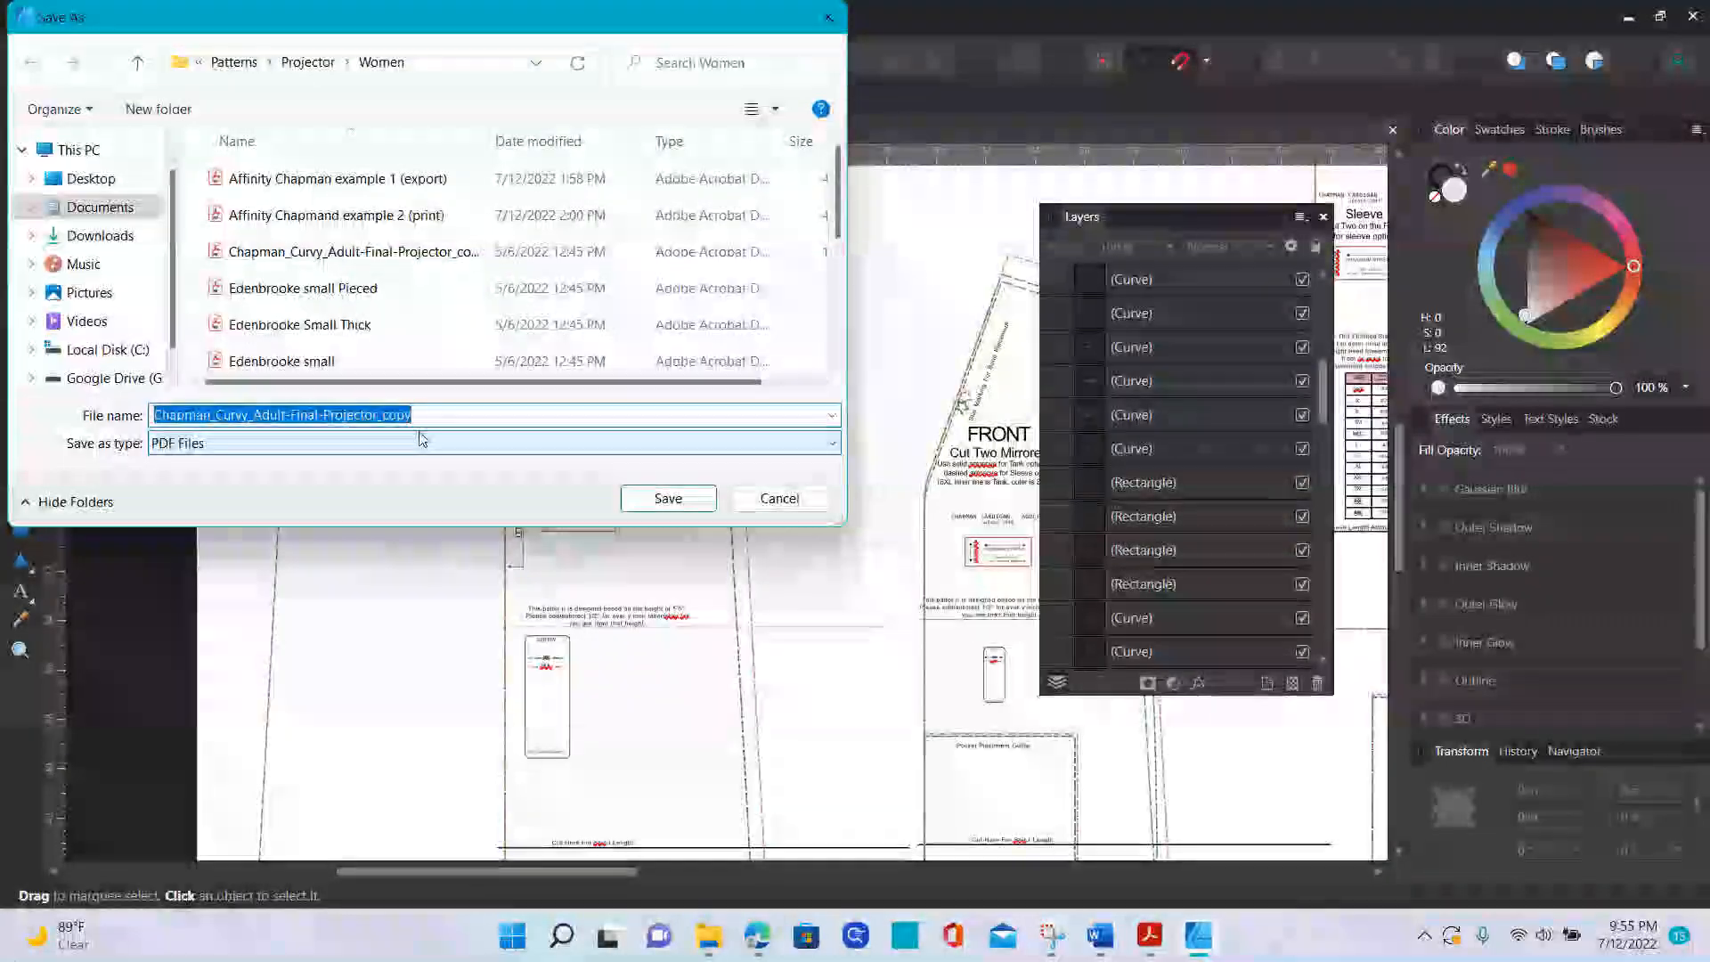
pyautogui.write('My Size')
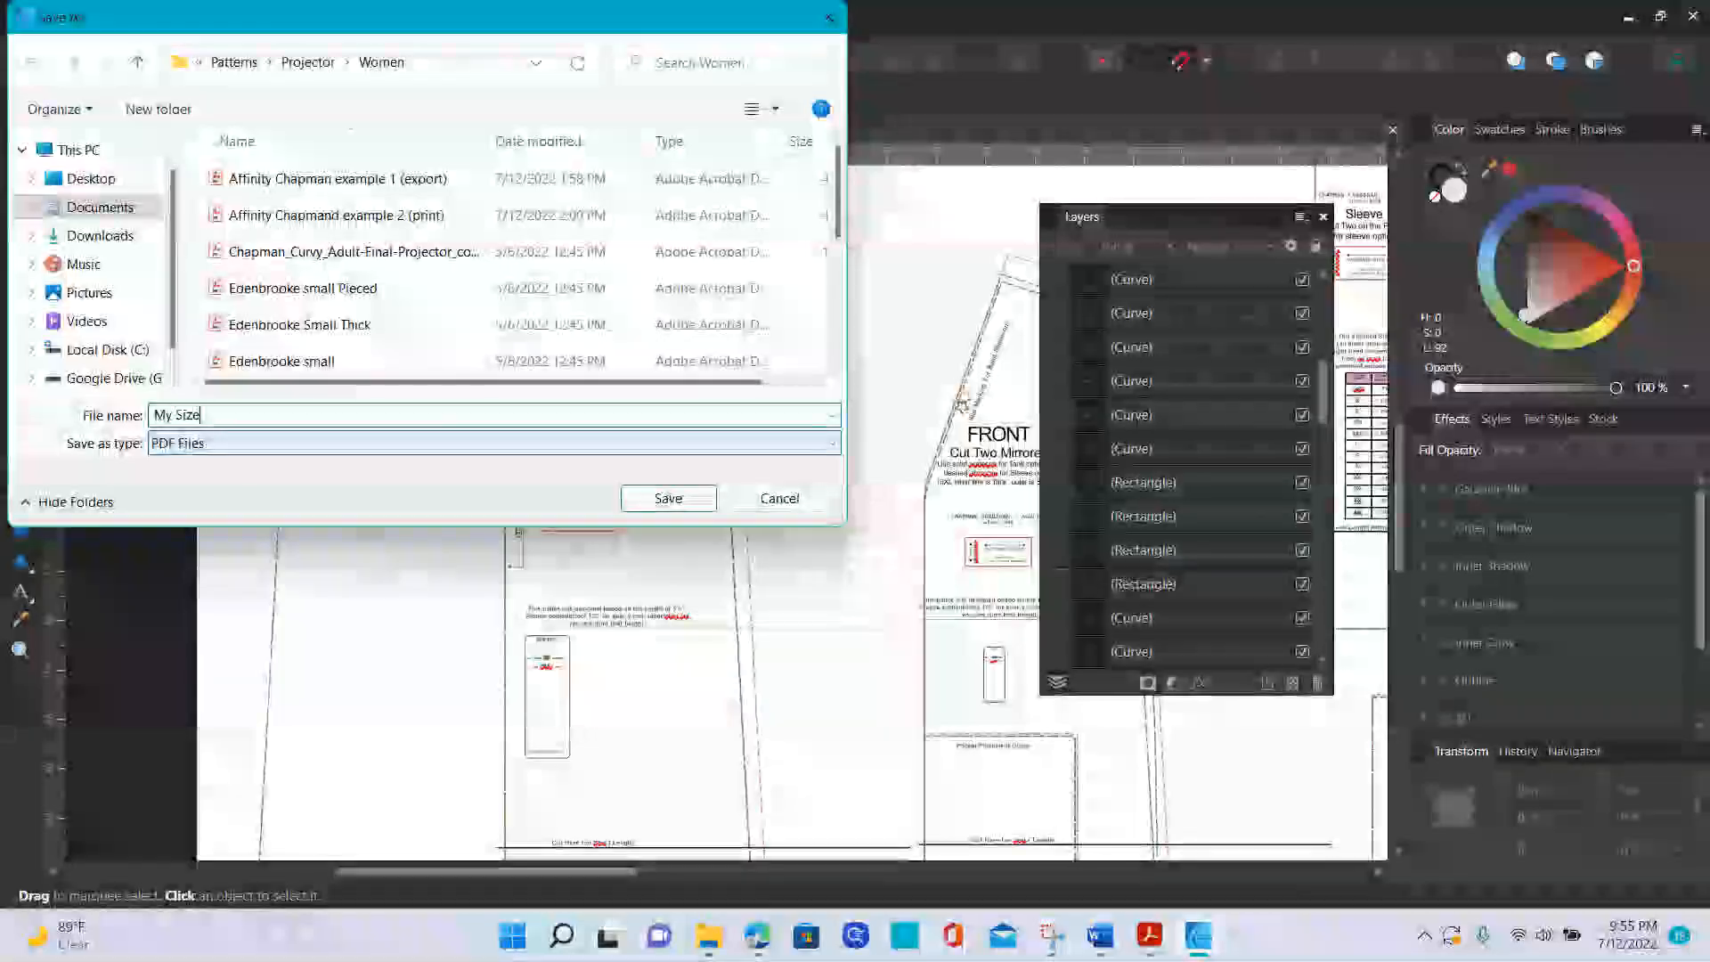
pyautogui.write(' C')
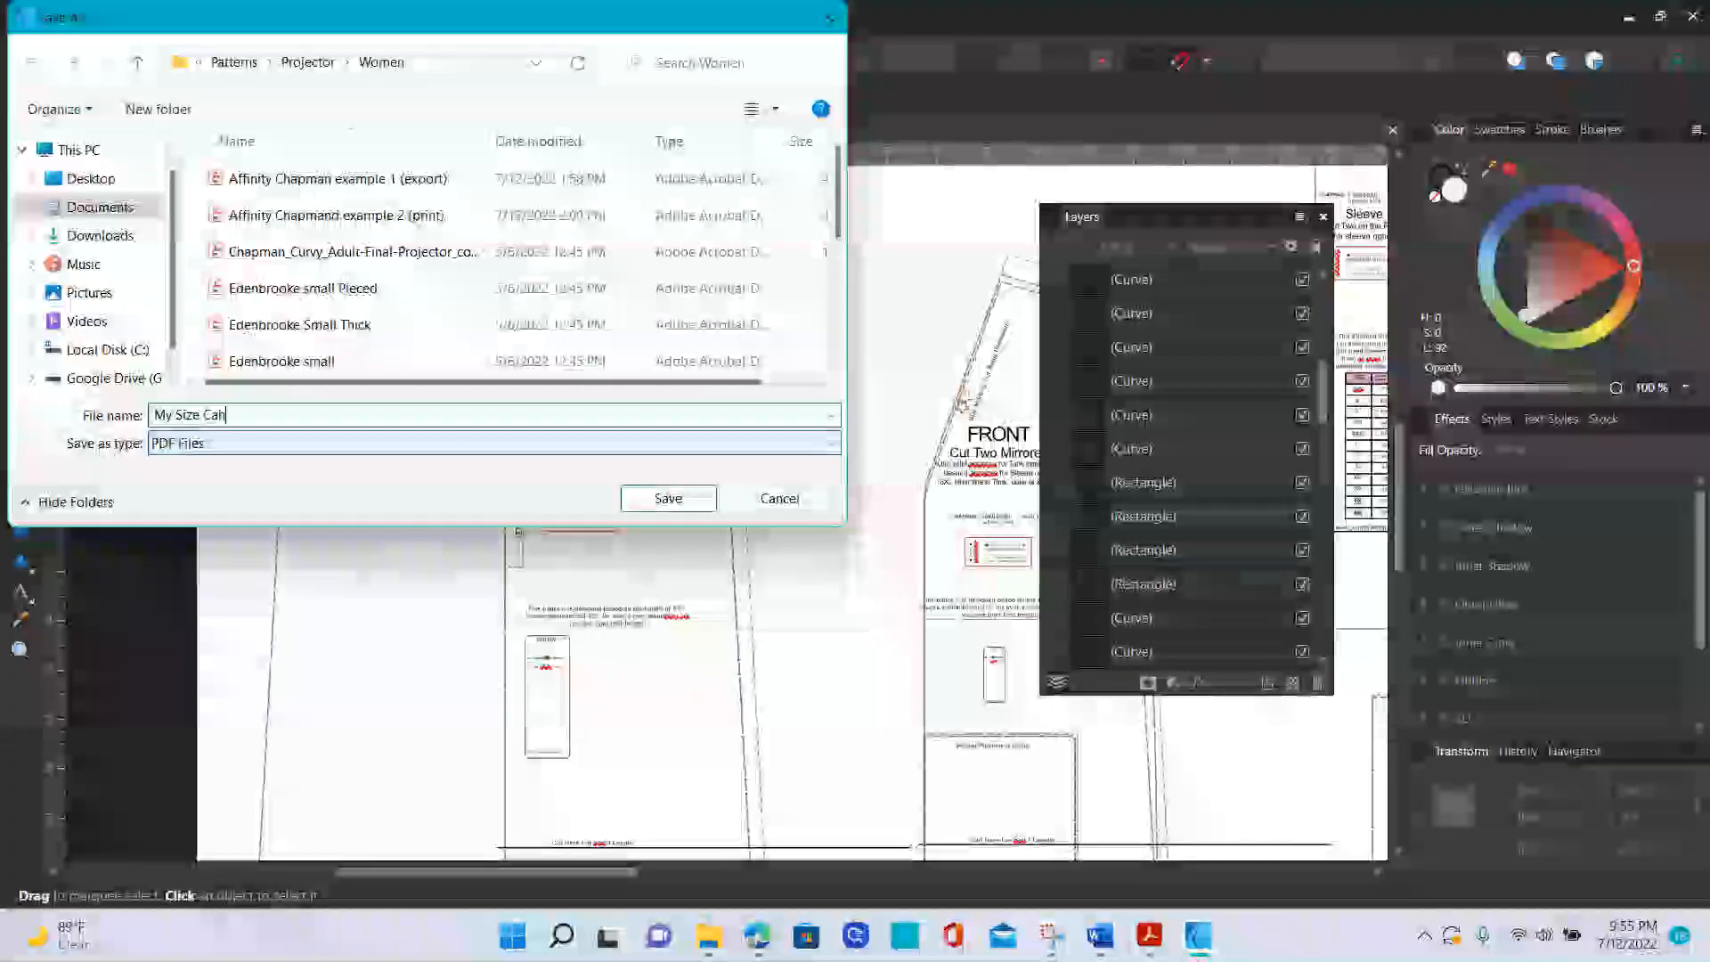
pyautogui.write('hapma')
pyautogui.write('n')
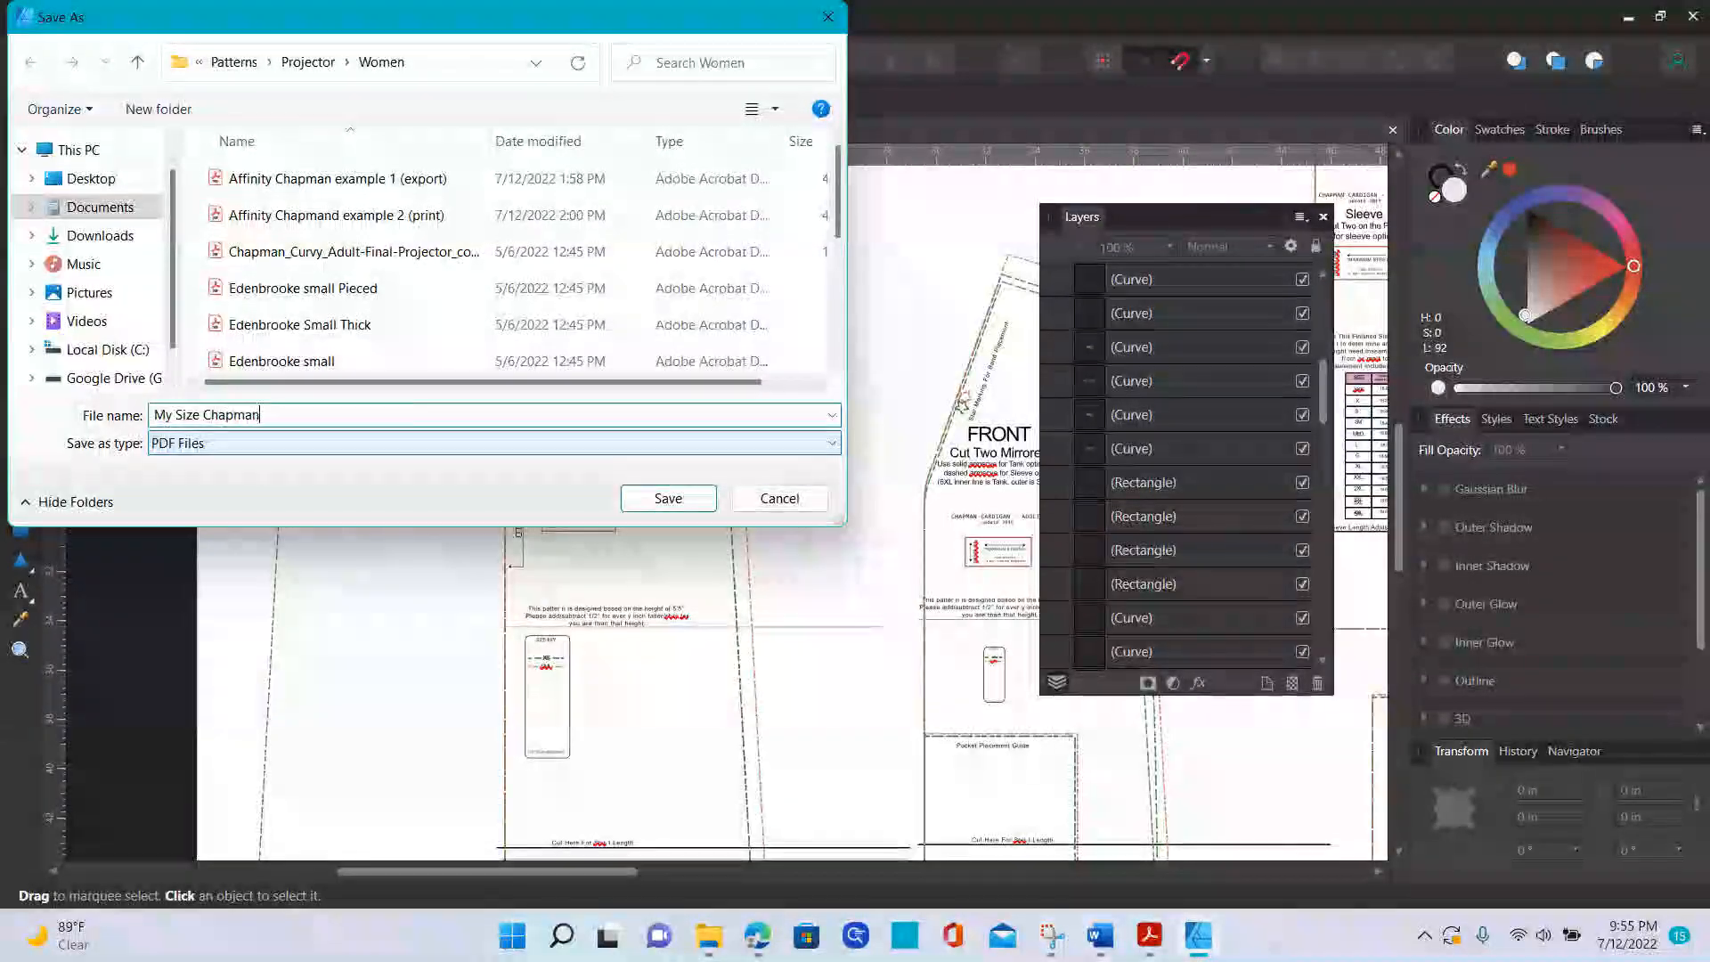
pyautogui.click(704, 497)
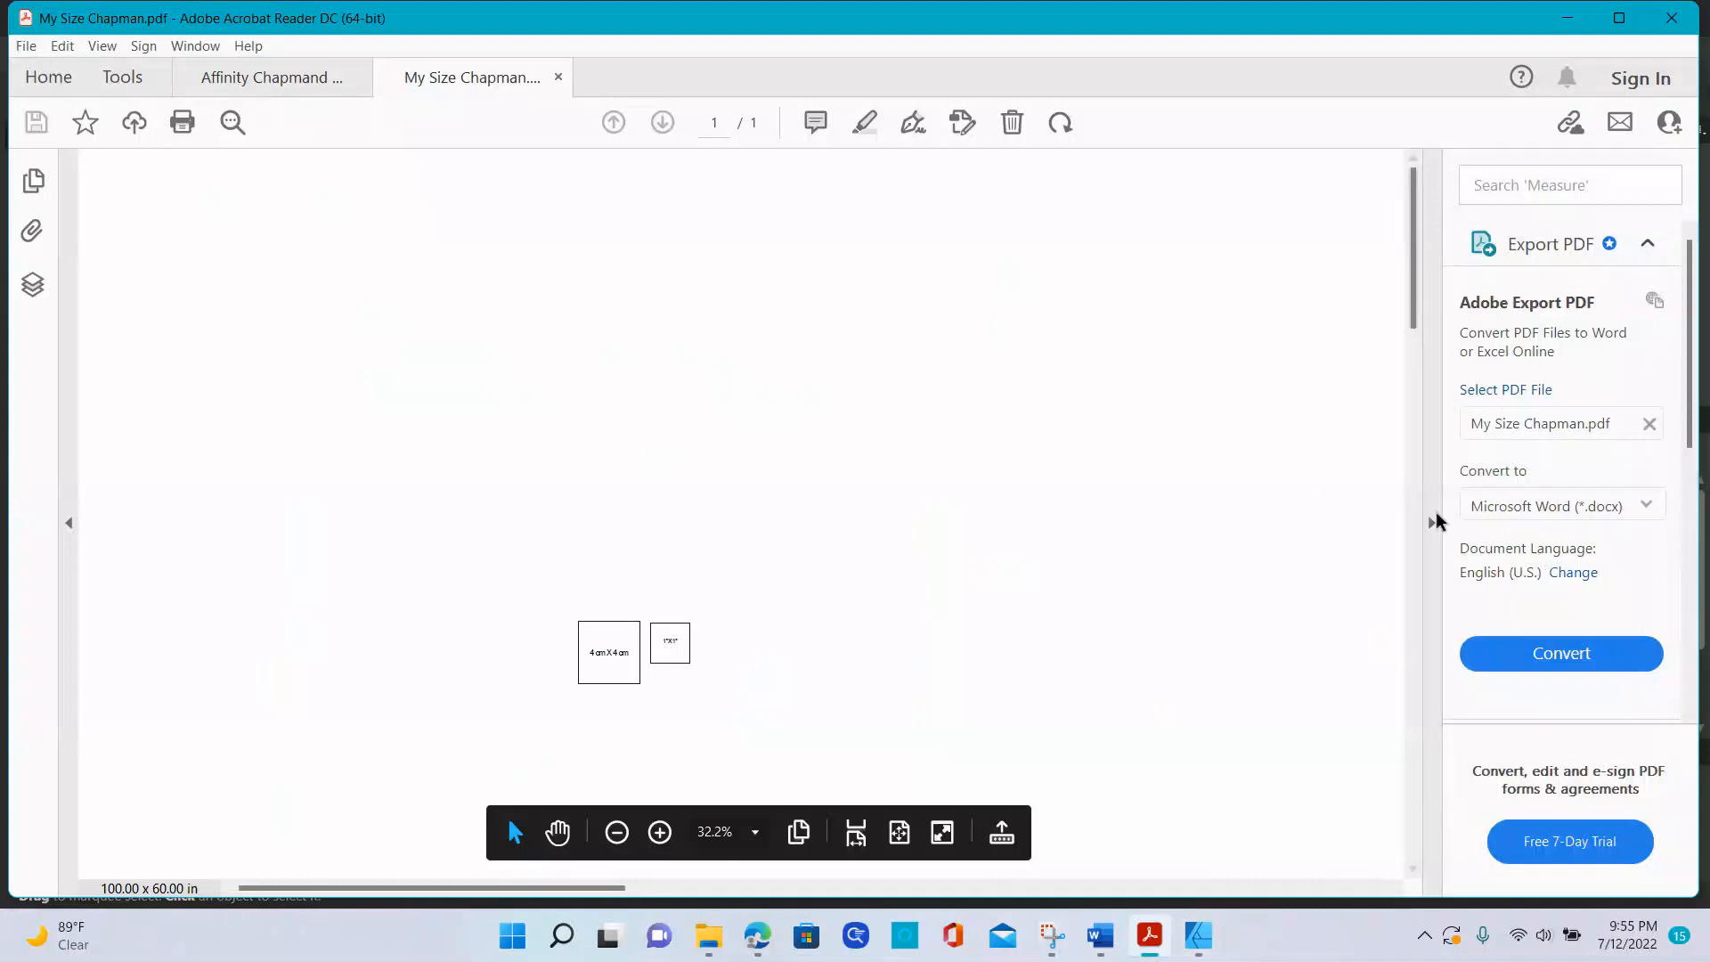
# - List the layers of the exported PDF in Adobe Acrobat Reader and hide the SML and XS layers
pyautogui.click(1434, 520)
pyautogui.click(33, 283)
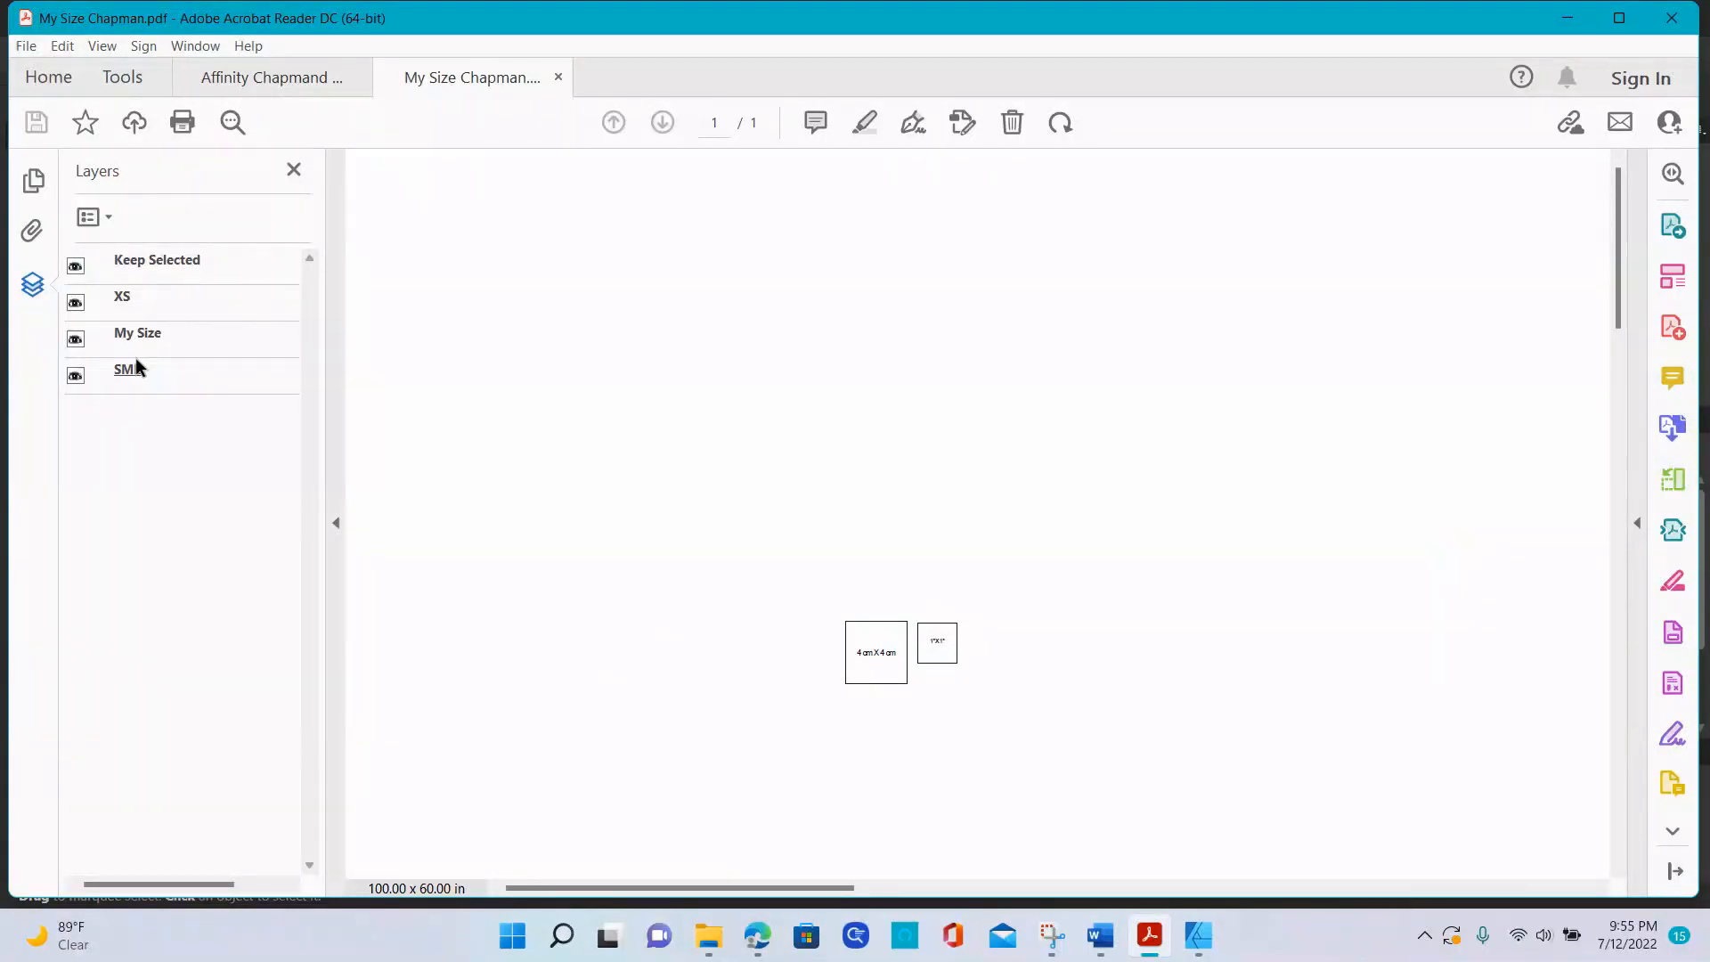
pyautogui.scroll(-3, 1188, 508)
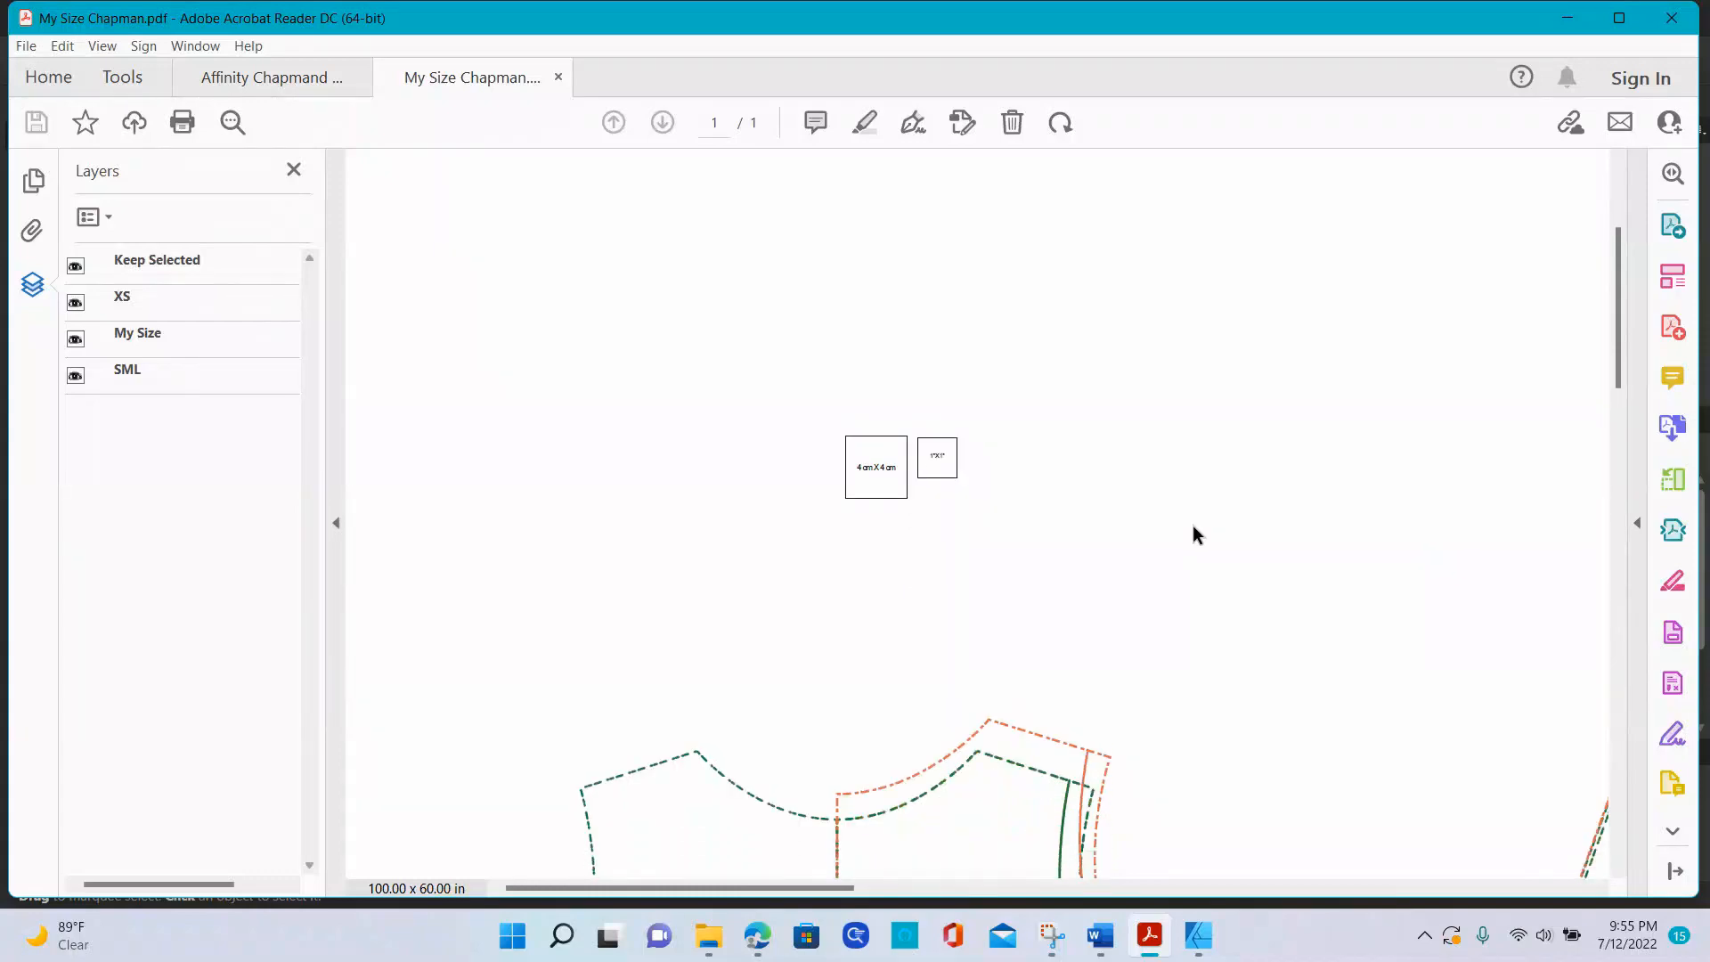
pyautogui.scroll(-2, 1282, 570)
pyautogui.moveTo(1618, 350); pyautogui.dragTo(1616, 474)
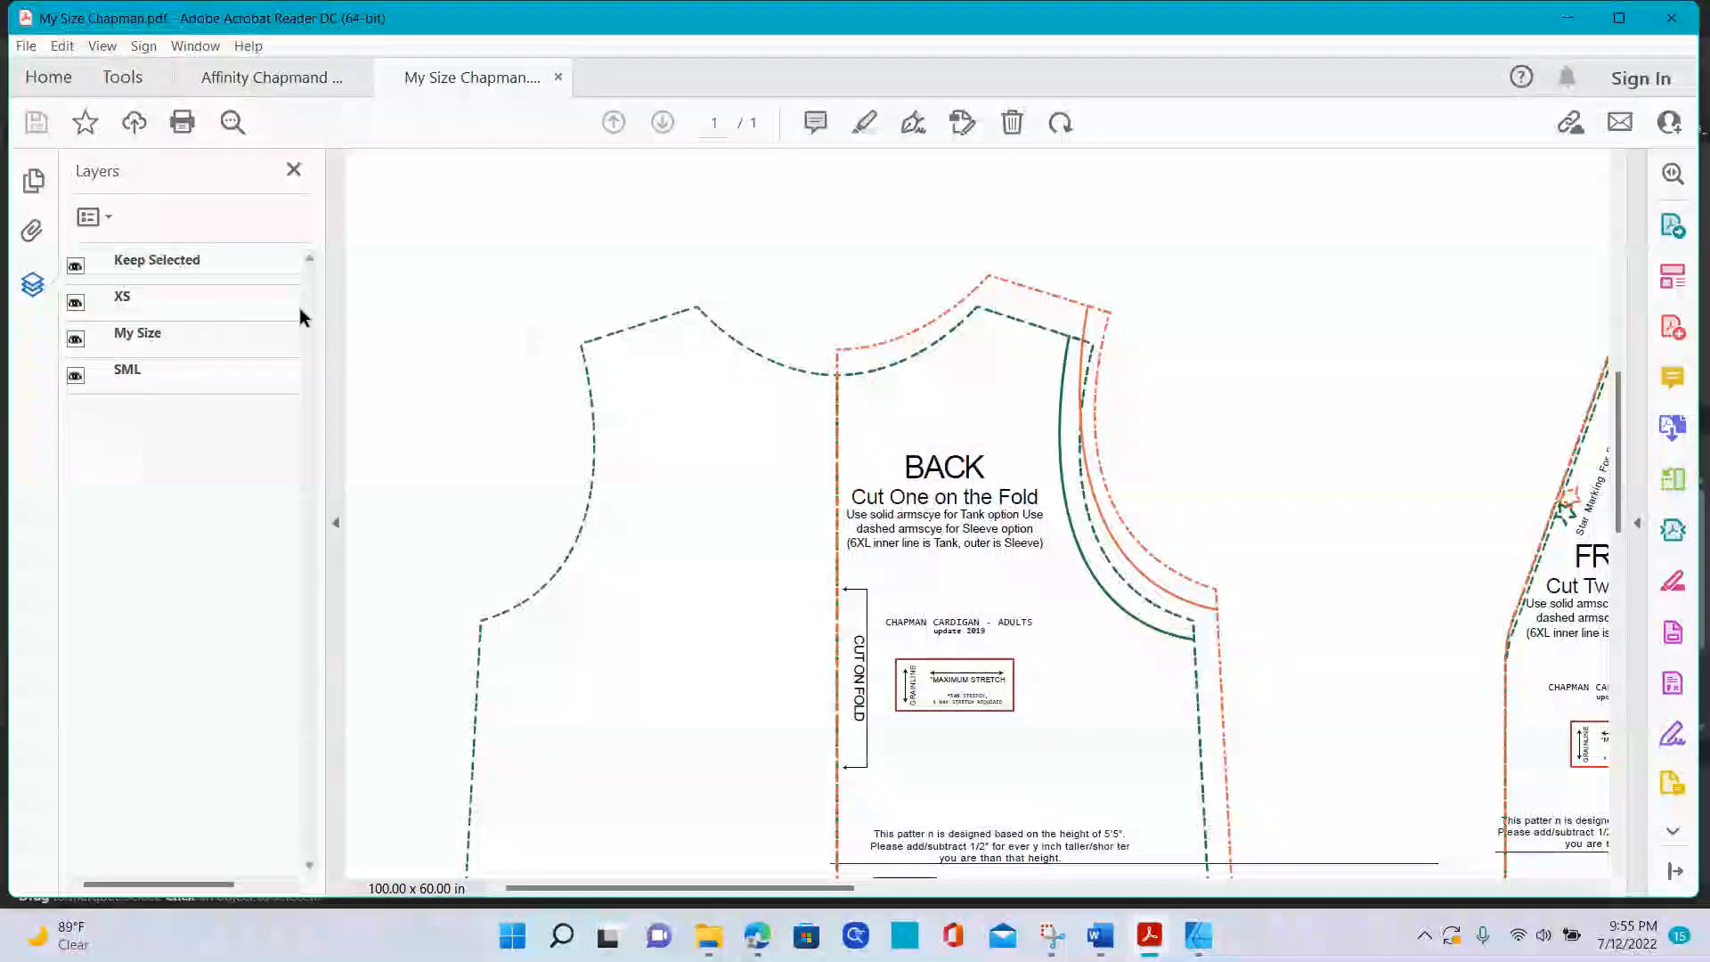
pyautogui.click(76, 375)
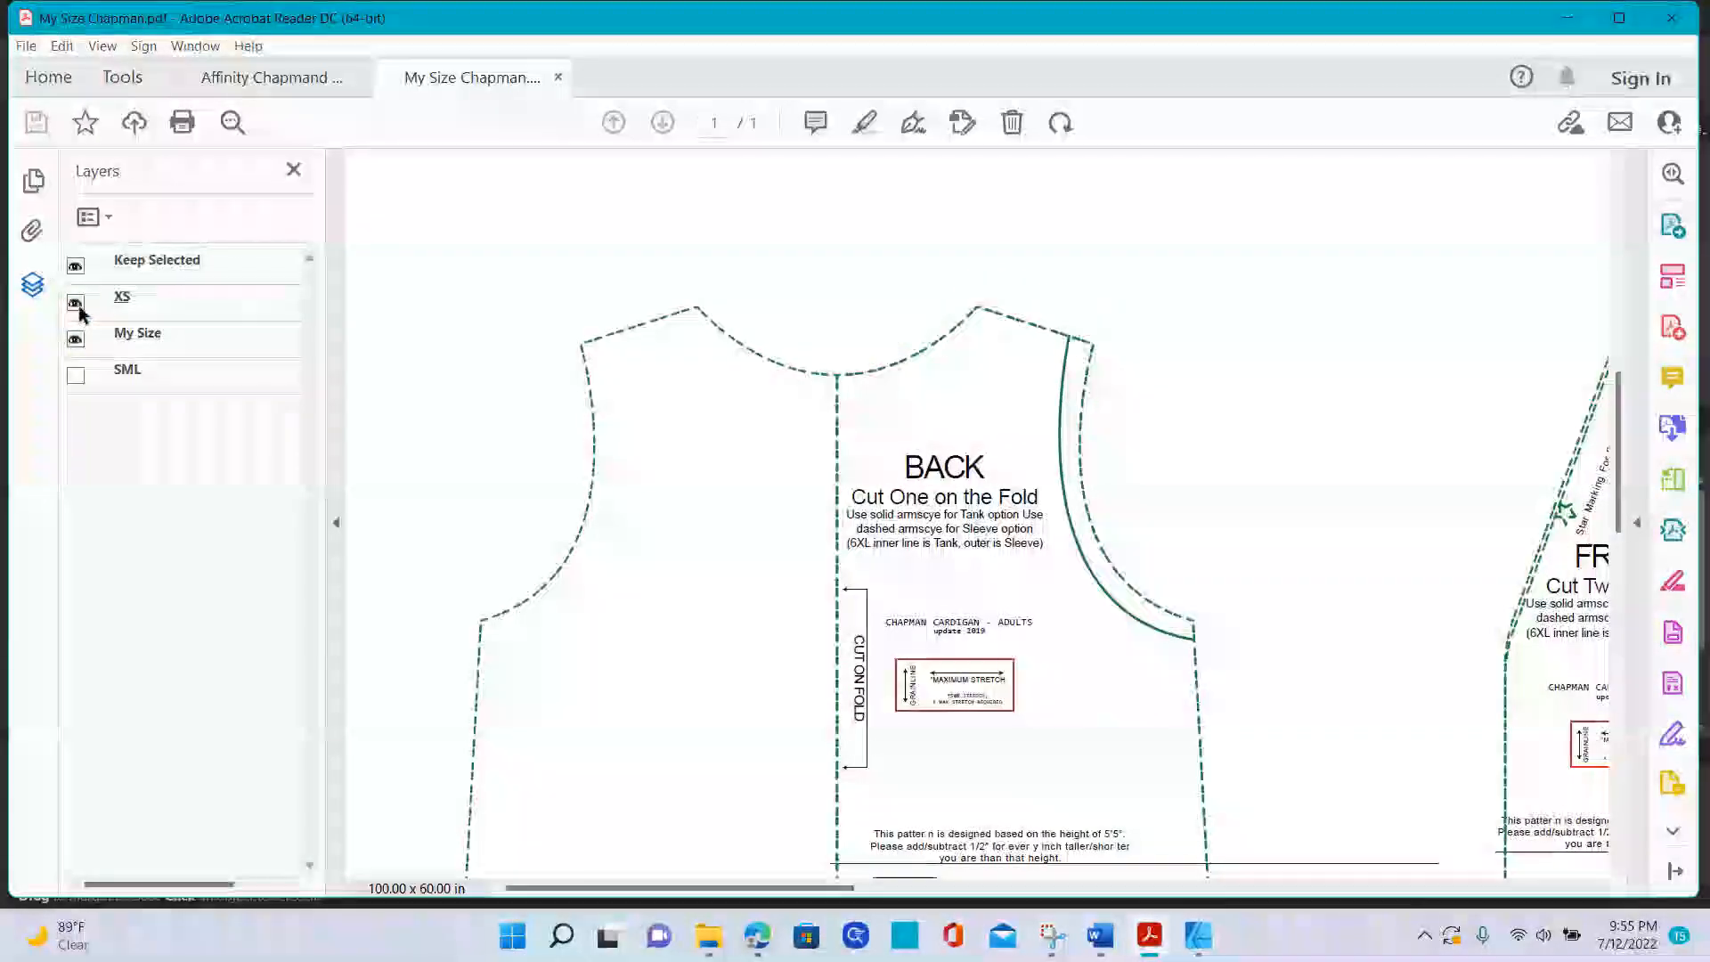
pyautogui.click(76, 303)
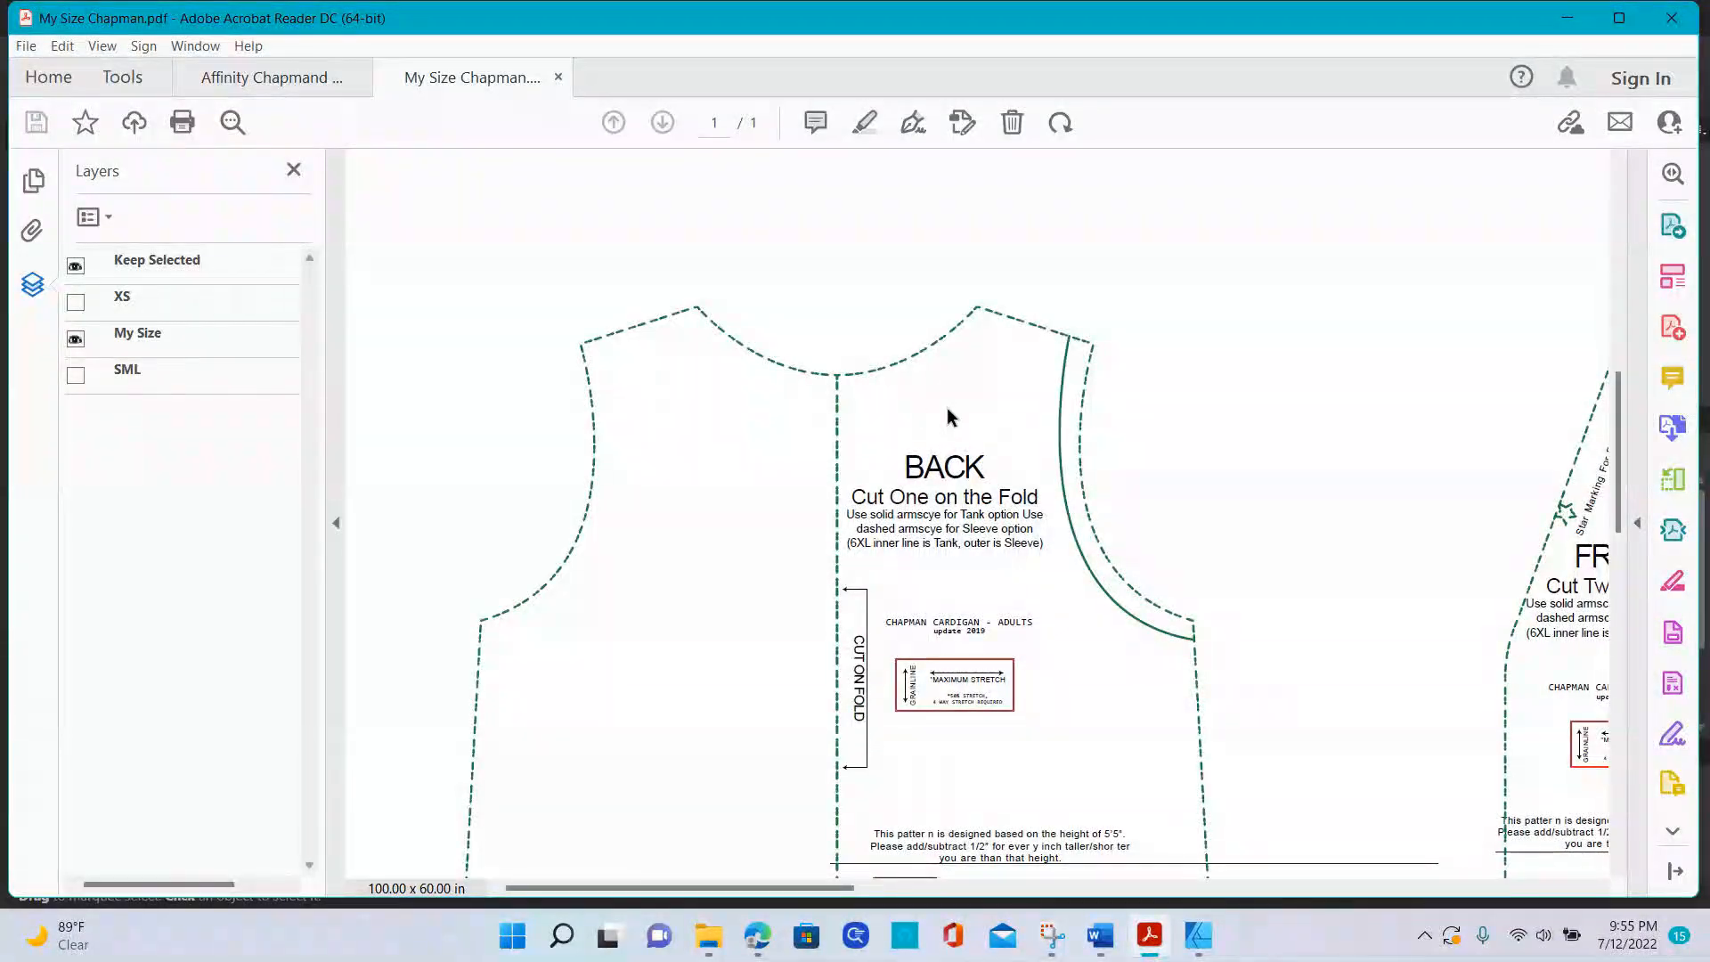
# - Examine the My Size outline of the back piece in the exported PDF and switch back to Affinity Designer
pyautogui.scroll(-3, 949, 417)
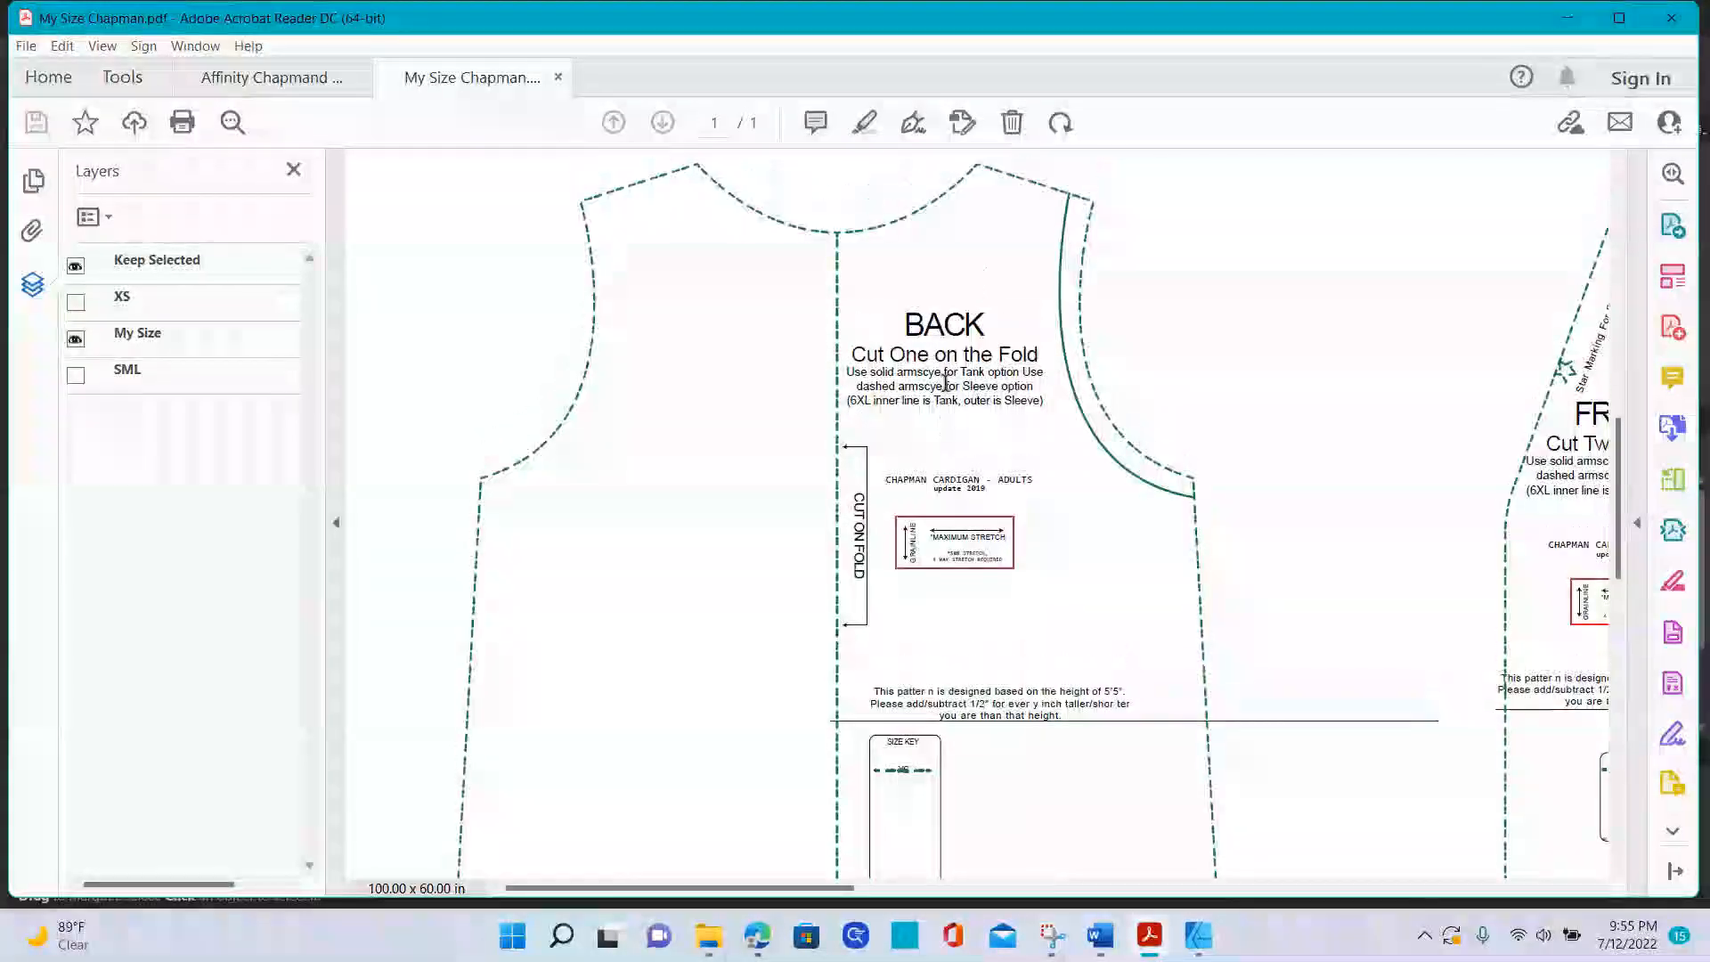
pyautogui.scroll(-2, 945, 383)
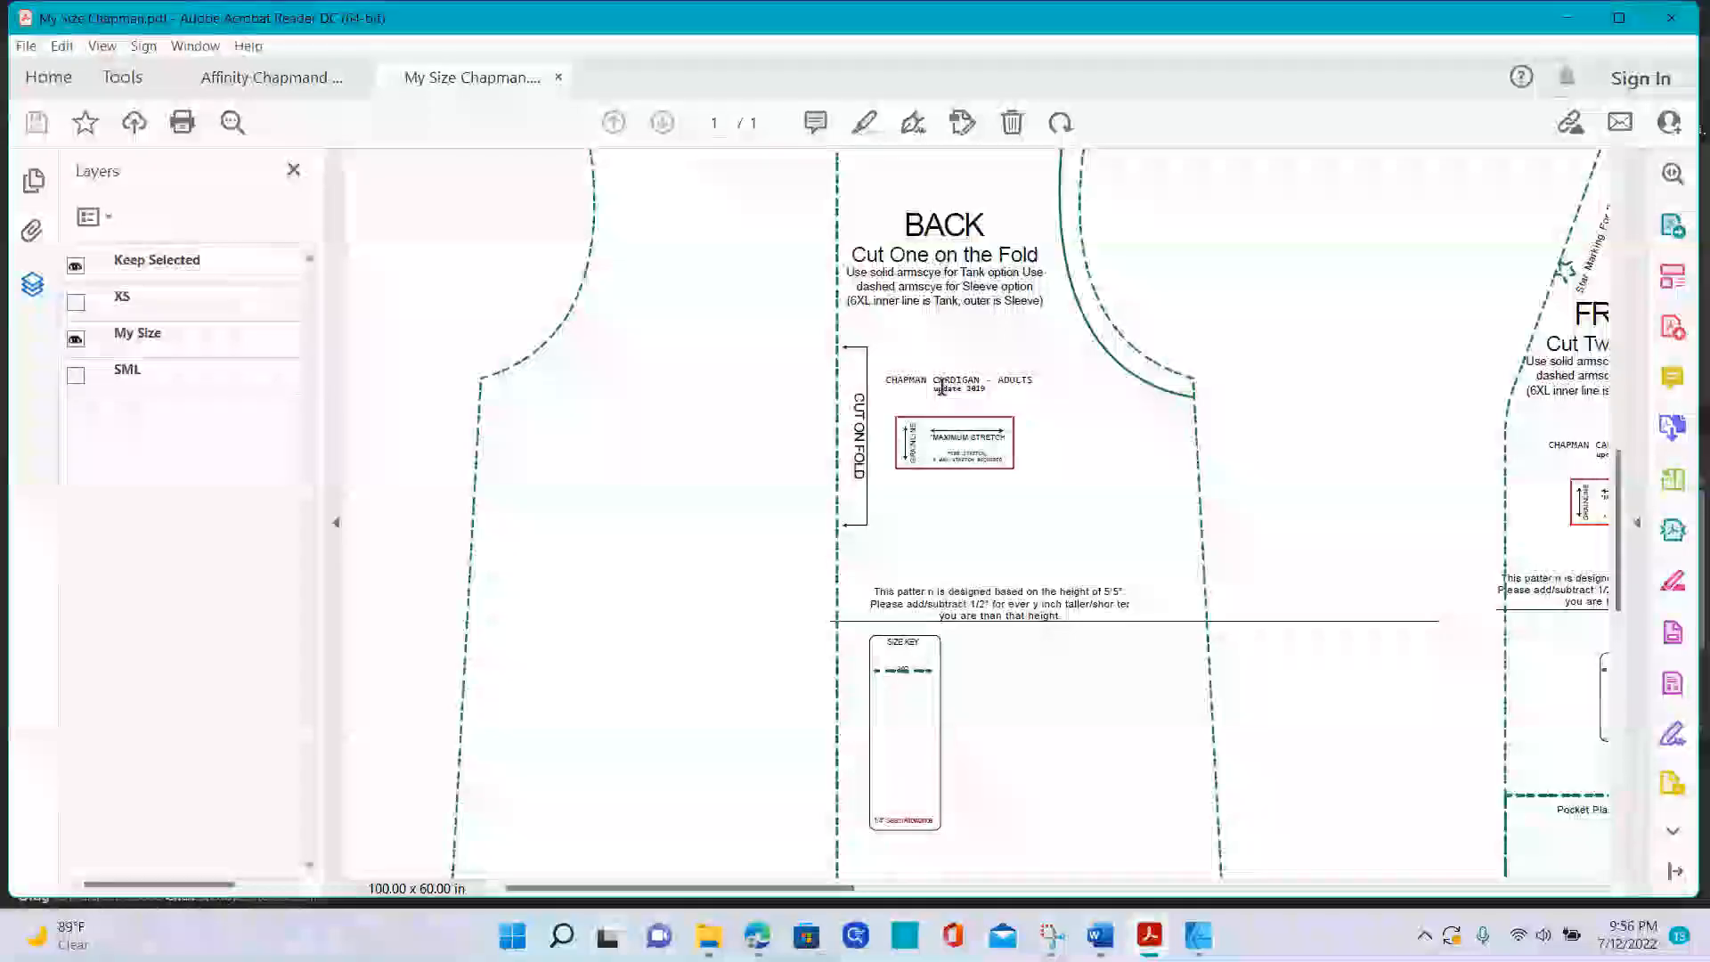
pyautogui.scroll(1, 940, 385)
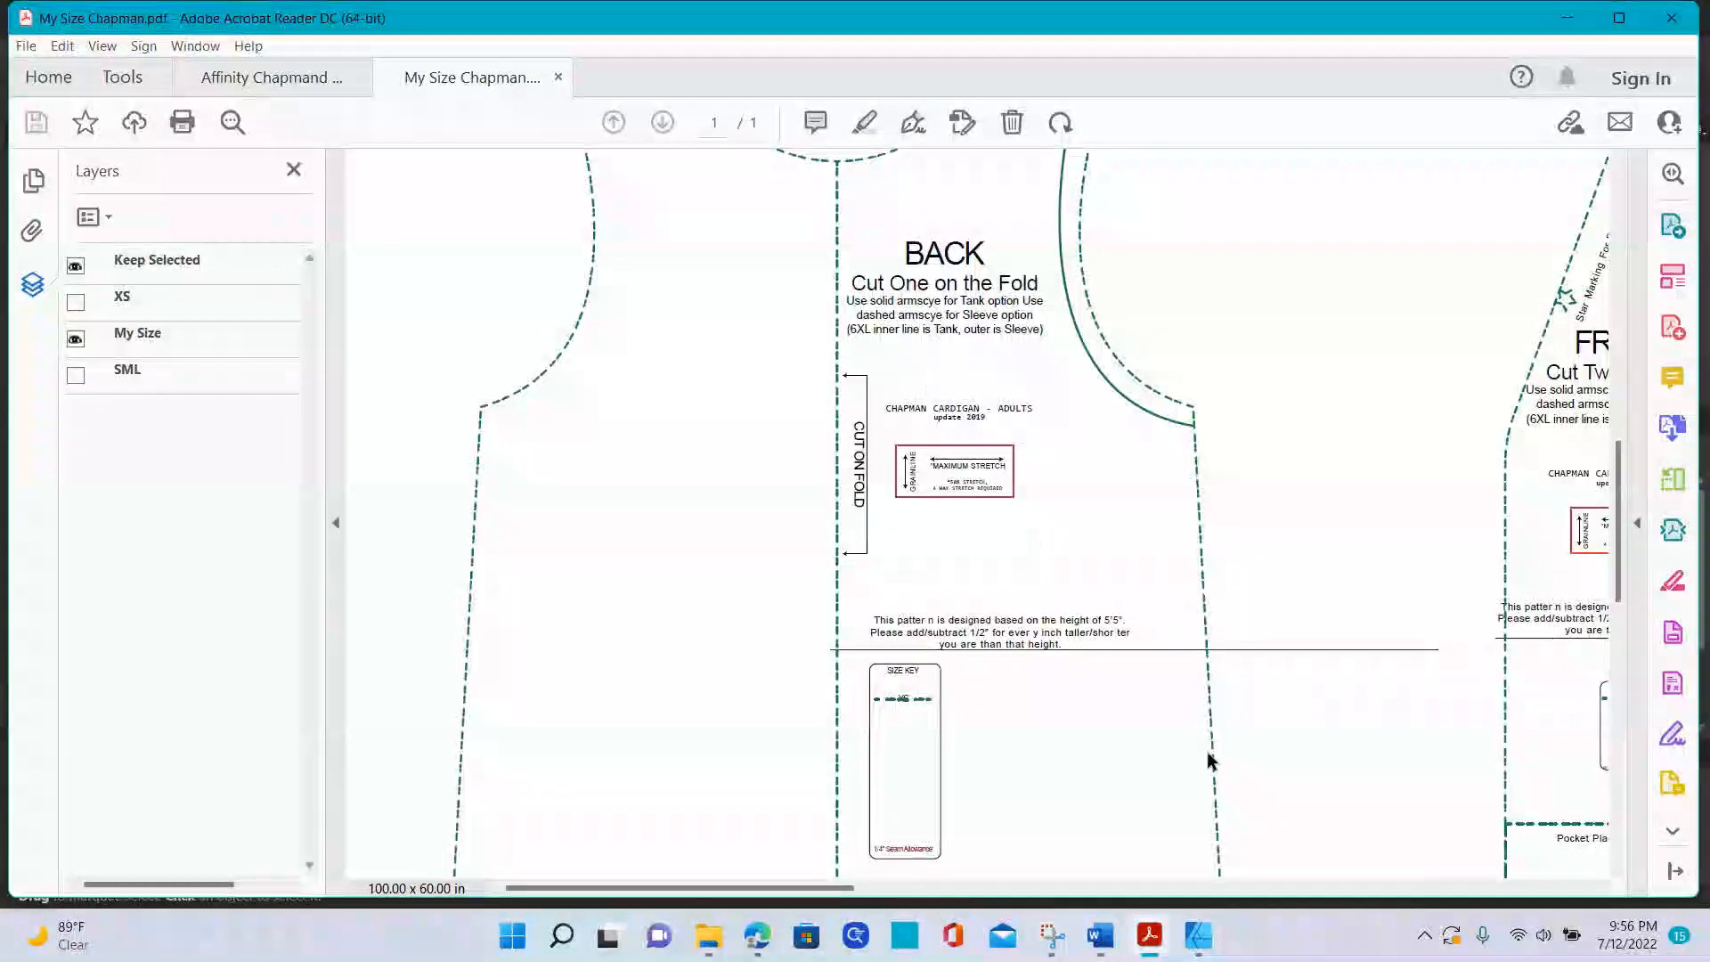
pyautogui.hotkey('alt', 'Tab')
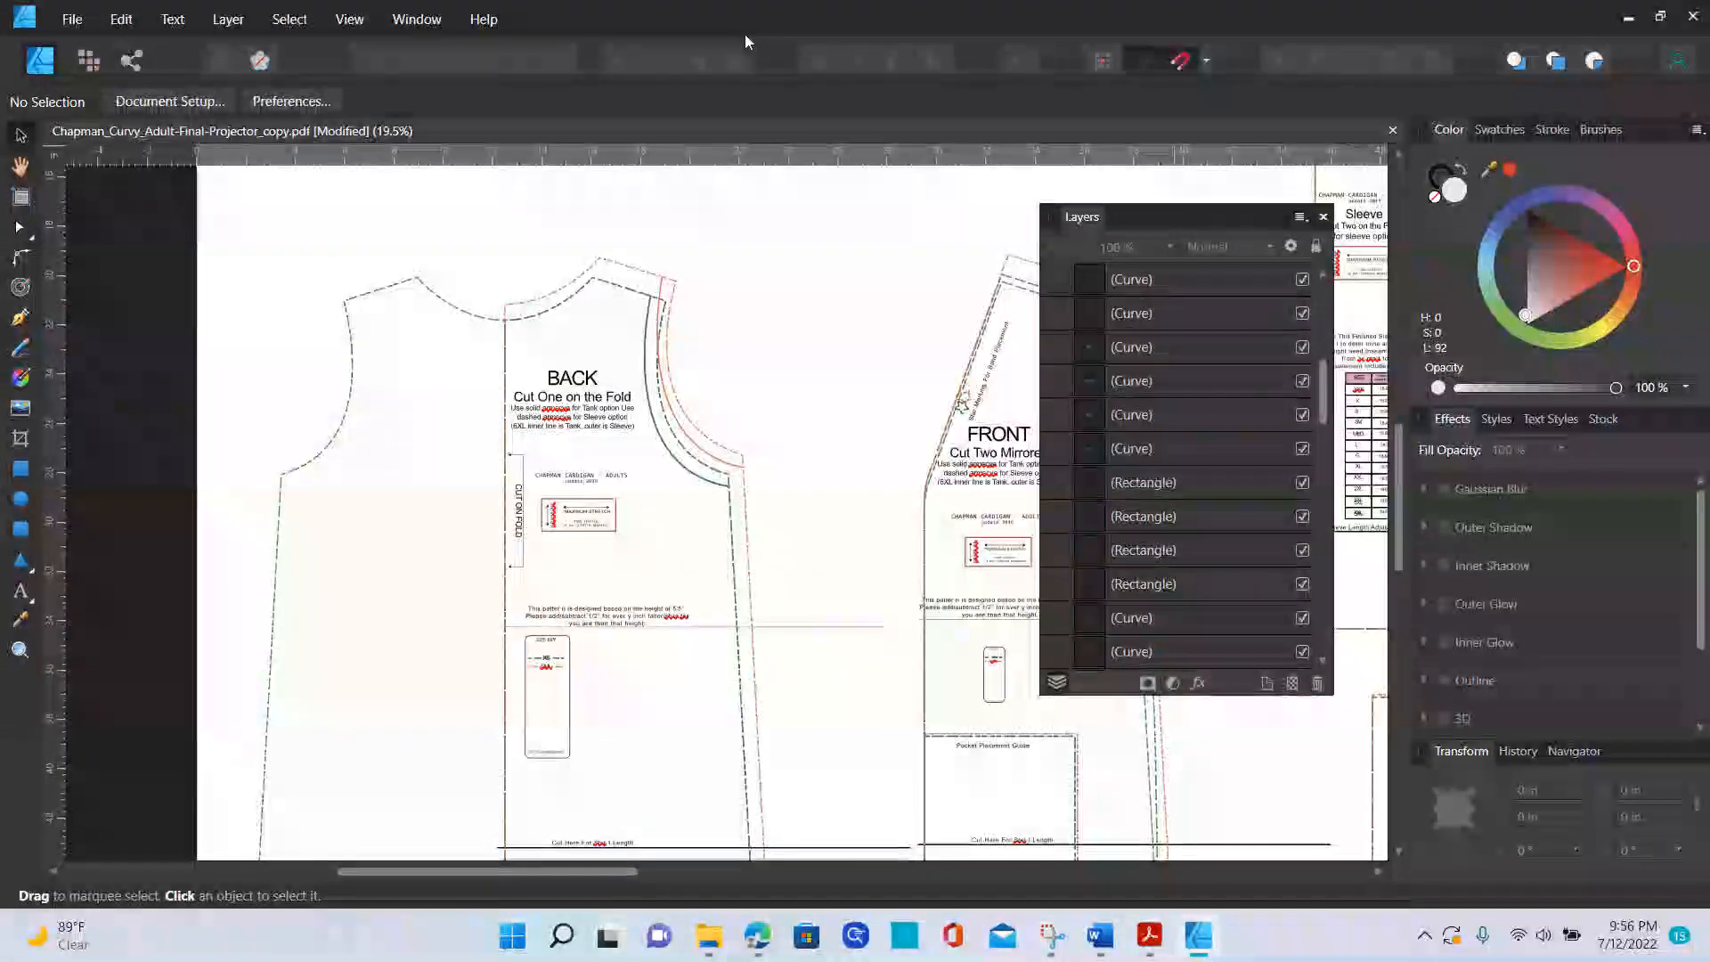
pyautogui.click(749, 34)
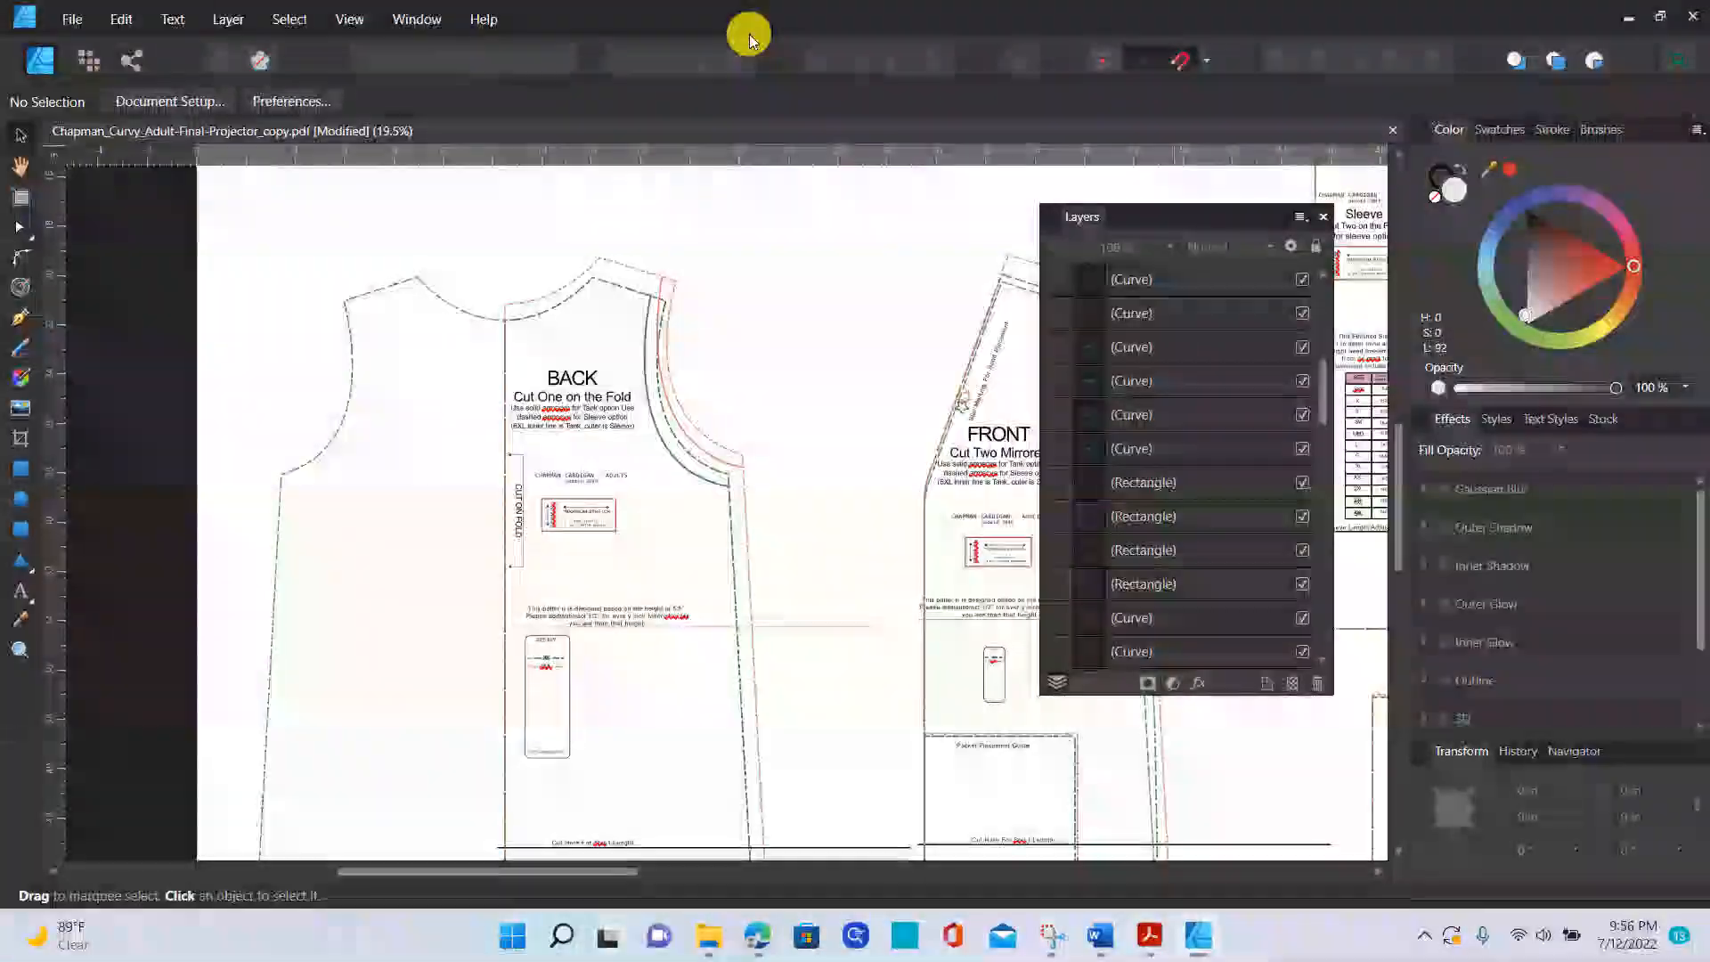